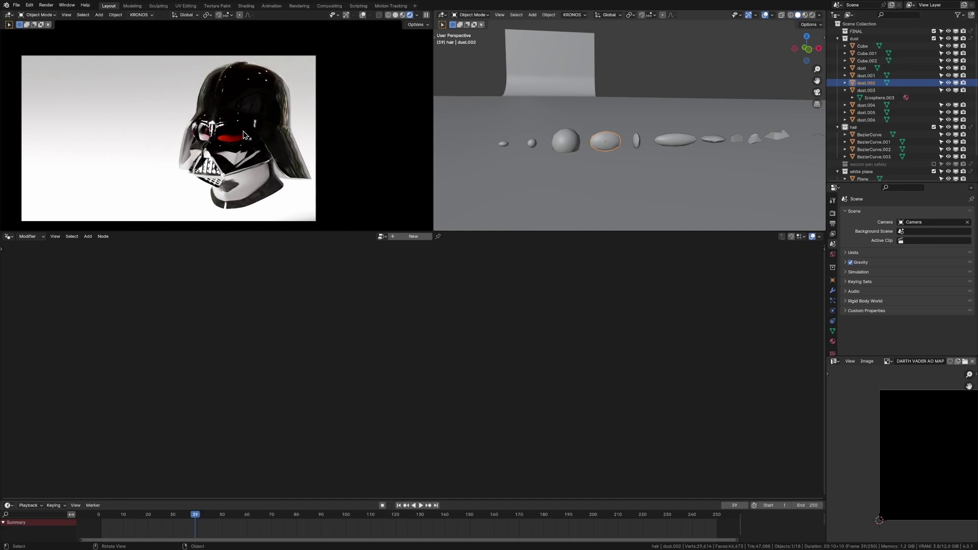
# Examine the row of dust particle meshes on the floor plane beside the backdrop
pyautogui.keyDown('shift'); pyautogui.moveTo(243, 133); pyautogui.dragTo(233, 131, button='middle'); pyautogui.keyUp('shift')
pyautogui.scroll(-1, 236, 128)
pyautogui.moveTo(616, 130); pyautogui.dragTo(653, 169, button='middle')
pyautogui.scroll(-2, 637, 135)
pyautogui.click(605, 166)
pyautogui.moveTo(717, 155); pyautogui.dragTo(628, 155, button='middle')
pyautogui.keyDown('shift'); pyautogui.moveTo(628, 155); pyautogui.dragTo(592, 152, button='middle'); pyautogui.keyUp('shift')
pyautogui.scroll(3, 637, 155)
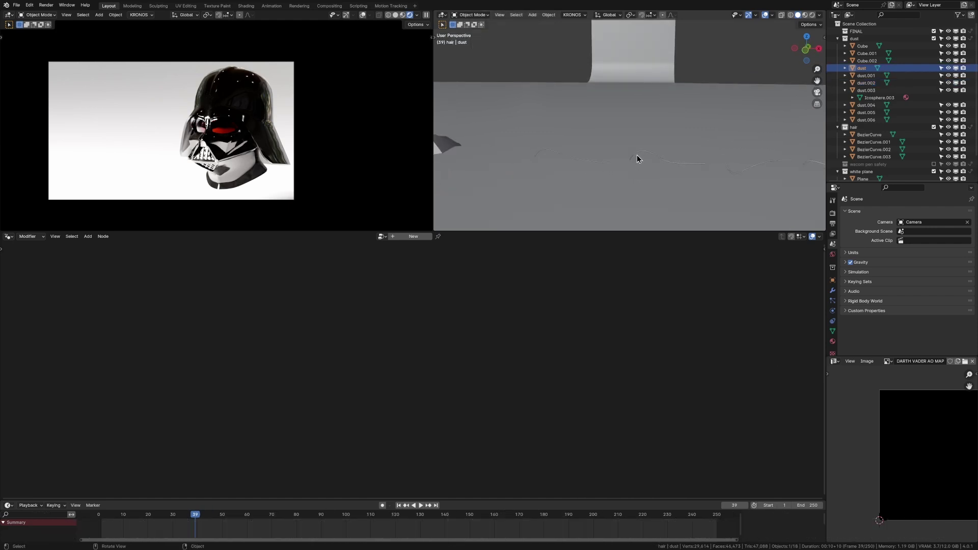
pyautogui.click(639, 156)
pyautogui.scroll(6, 662, 163)
pyautogui.scroll(-6, 662, 163)
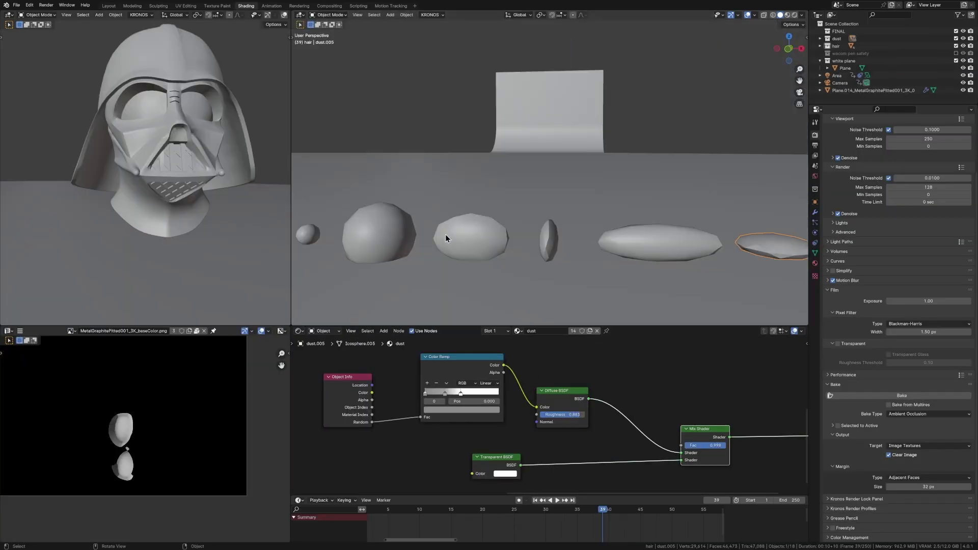
# Examine the dust material's shader nodes, from Object Info and Color Ramp through the Diffuse, Transparent and Mix Shader nodes
pyautogui.keyDown('shift'); pyautogui.moveTo(446, 235); pyautogui.dragTo(450, 231, button='middle'); pyautogui.keyUp('shift')
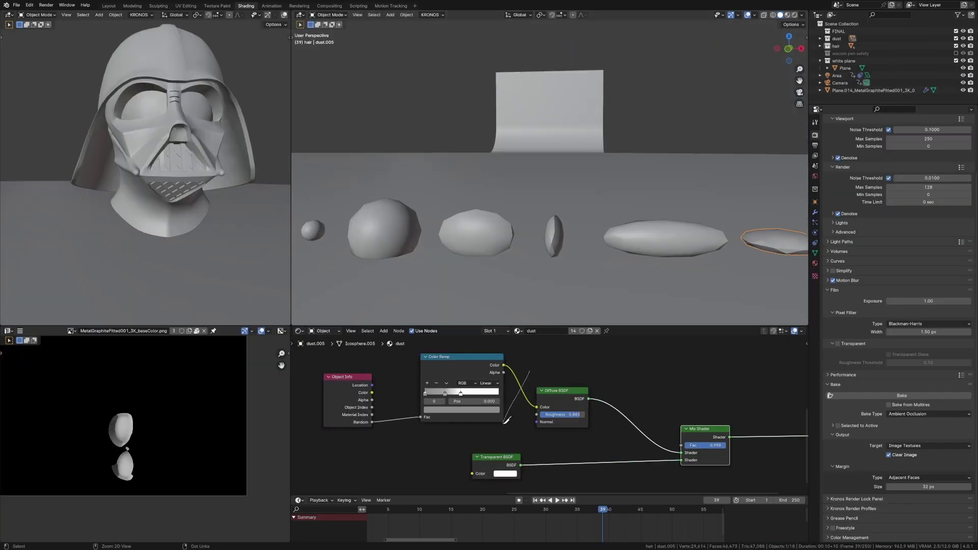
pyautogui.moveTo(593, 381); pyautogui.dragTo(527, 361, button='middle')
pyautogui.scroll(5, 529, 360)
pyautogui.scroll(-5, 483, 394)
pyautogui.moveTo(496, 383); pyautogui.dragTo(510, 361)
pyautogui.moveTo(414, 450); pyautogui.dragTo(483, 428)
pyautogui.moveTo(530, 423); pyautogui.dragTo(467, 421, button='middle')
pyautogui.scroll(7, 568, 419)
pyautogui.moveTo(534, 421); pyautogui.dragTo(537, 368)
pyautogui.moveTo(533, 399); pyautogui.dragTo(616, 392, button='middle')
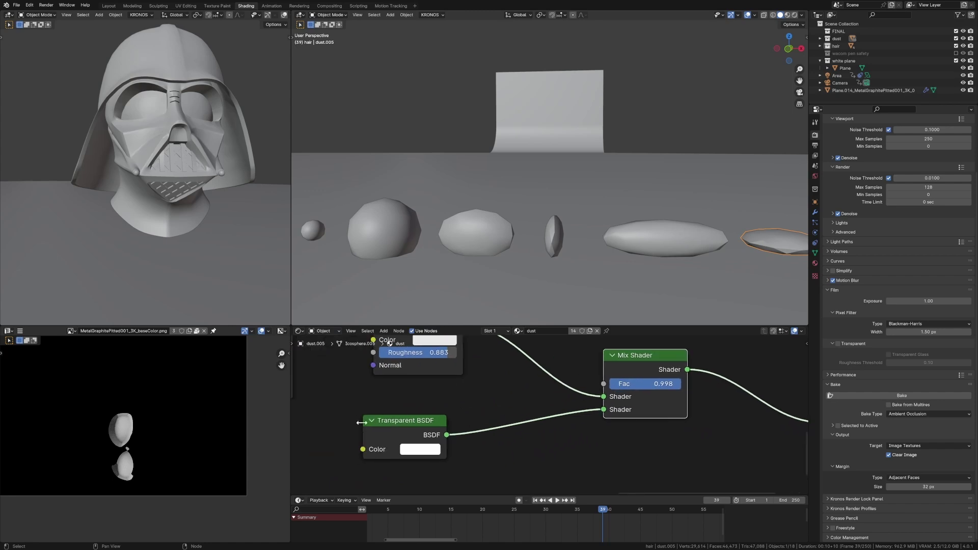
pyautogui.moveTo(362, 425); pyautogui.dragTo(432, 492)
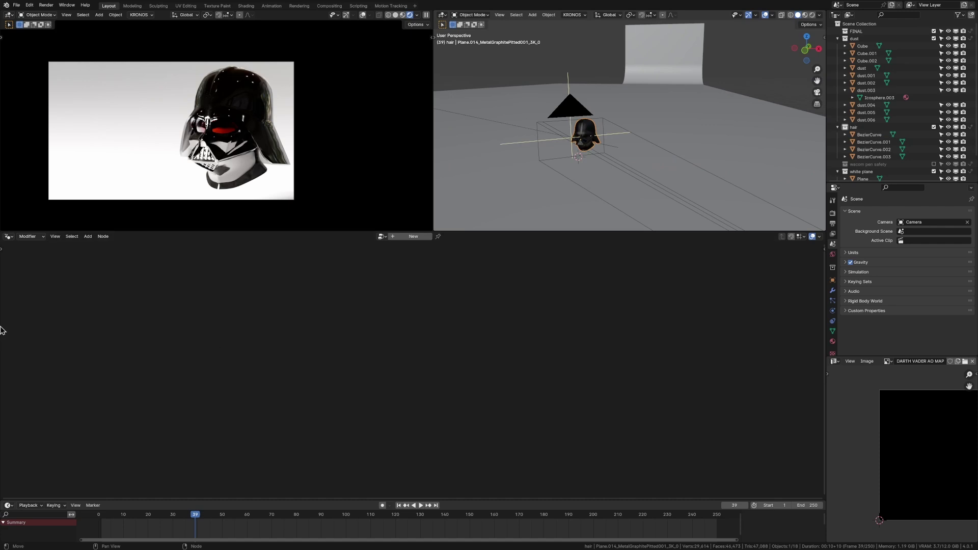
# Create a new geometry node tree on the helmet and spread its Group Input and Group Output nodes apart
pyautogui.click(9, 237)
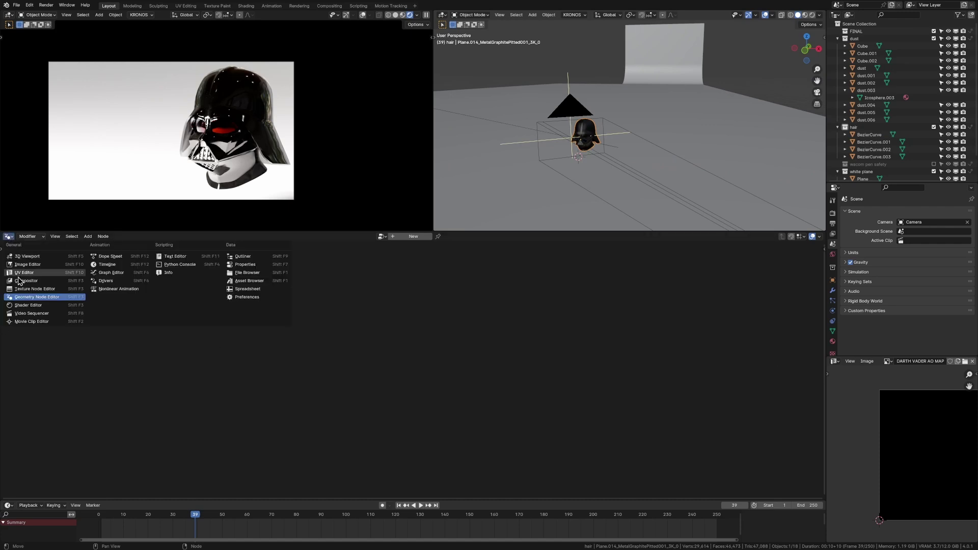
pyautogui.click(44, 301)
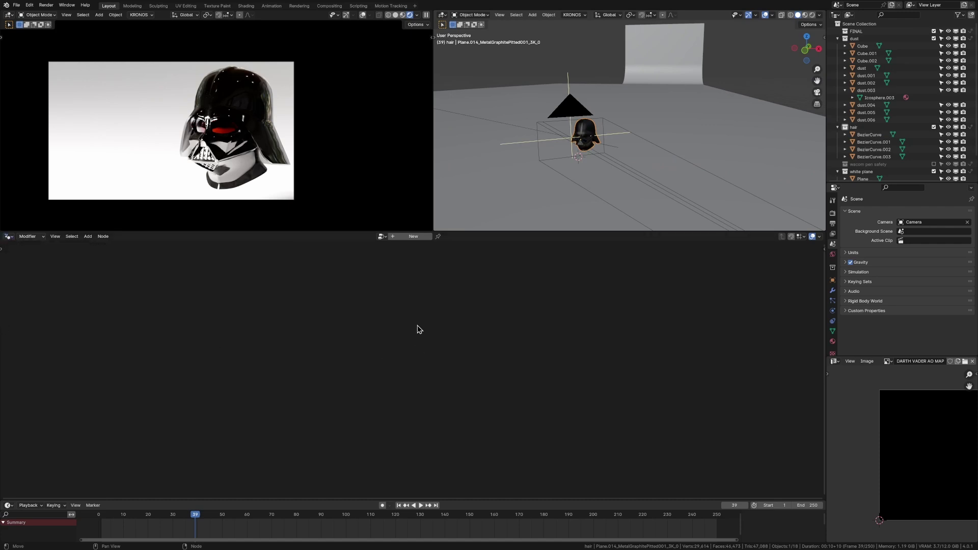
pyautogui.click(413, 236)
pyautogui.scroll(5, 431, 394)
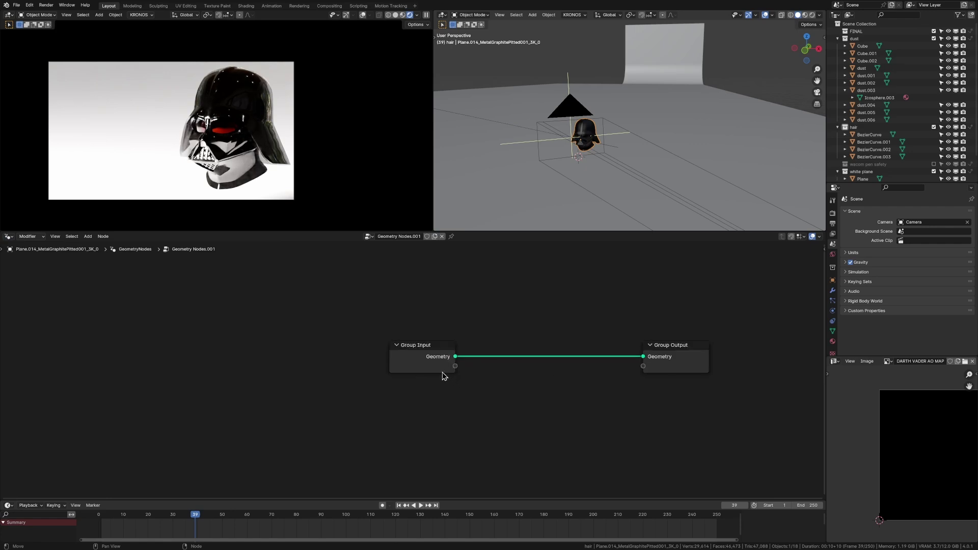
pyautogui.press('Home')
pyautogui.moveTo(613, 333); pyautogui.dragTo(640, 341)
pyautogui.moveTo(266, 348); pyautogui.dragTo(206, 320)
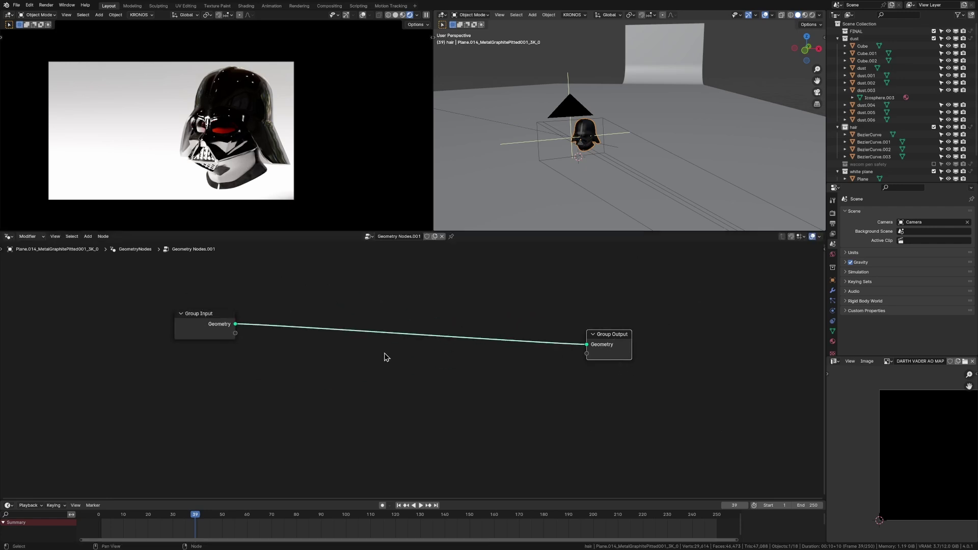
# Add a Distribute Points on Faces node on the link between Group Input and Group Output
pyautogui.moveTo(321, 317); pyautogui.dragTo(458, 371)
pyautogui.moveTo(376, 349); pyautogui.dragTo(567, 376, button='middle')
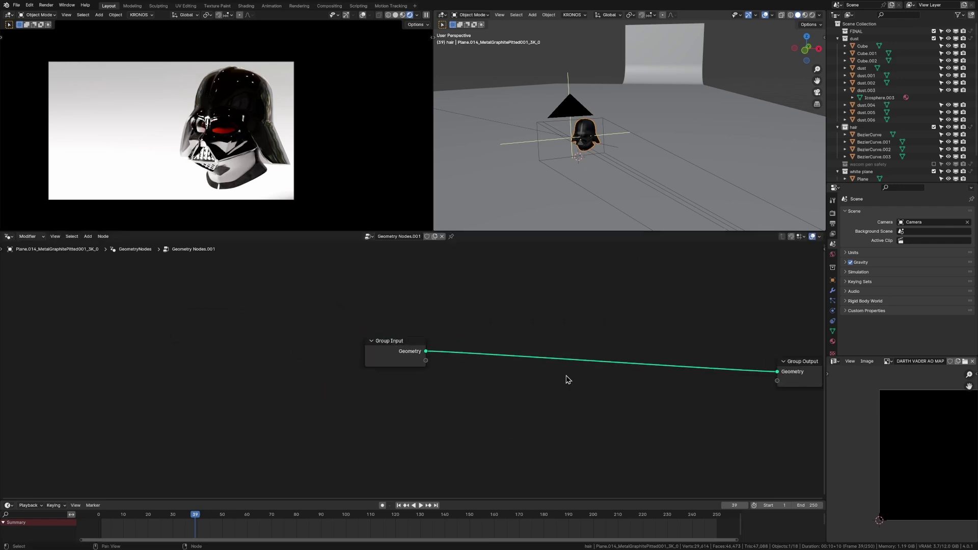
pyautogui.hotkey('shift', 'a')
pyautogui.write('d')
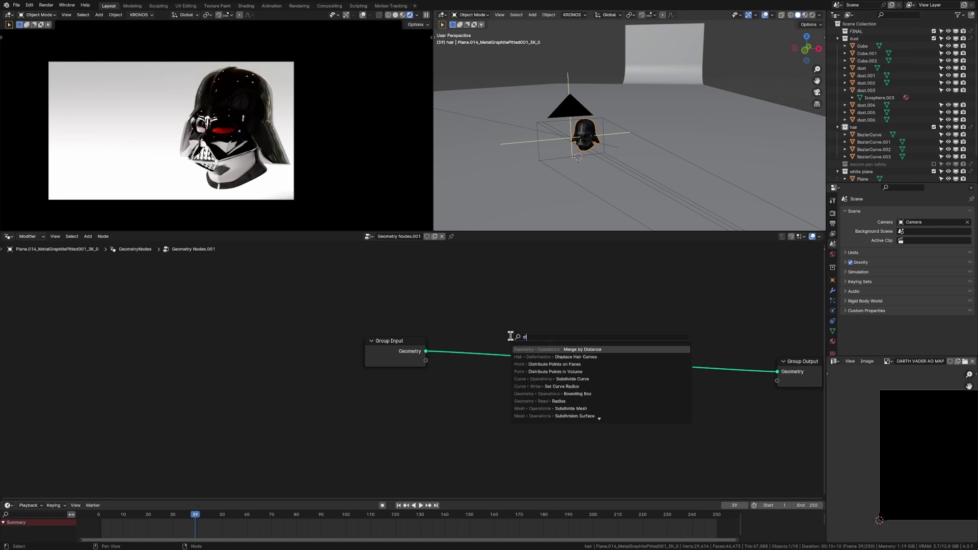
pyautogui.write('istribue')
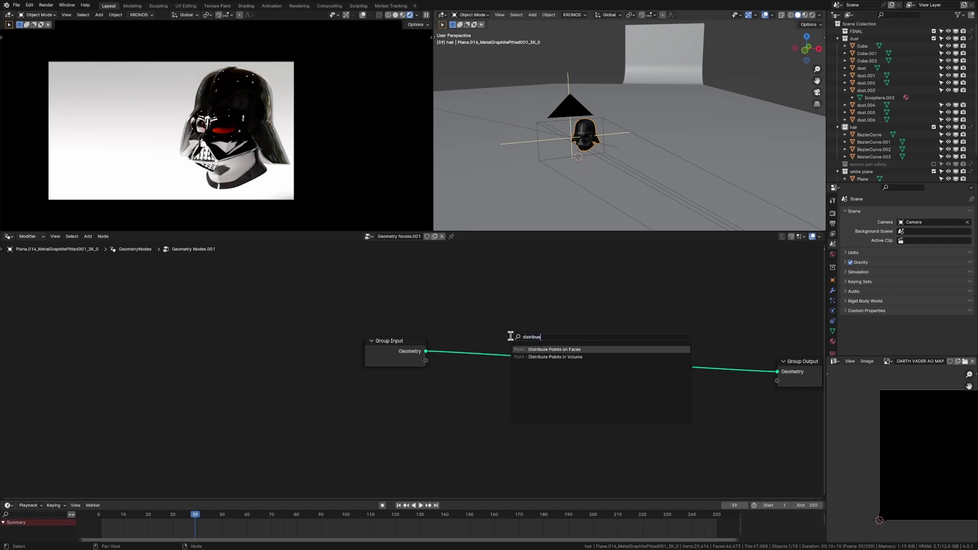
pyautogui.press('Return')
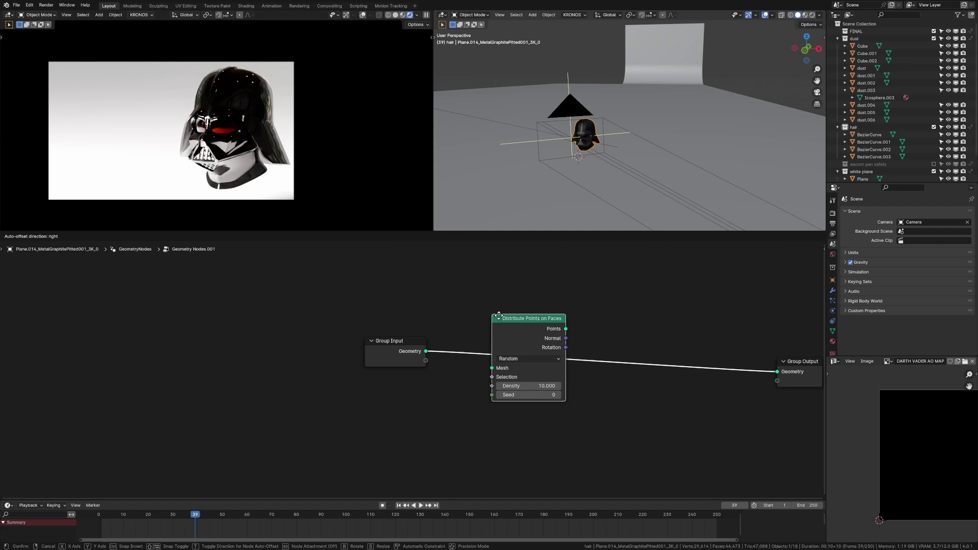
pyautogui.click(516, 319)
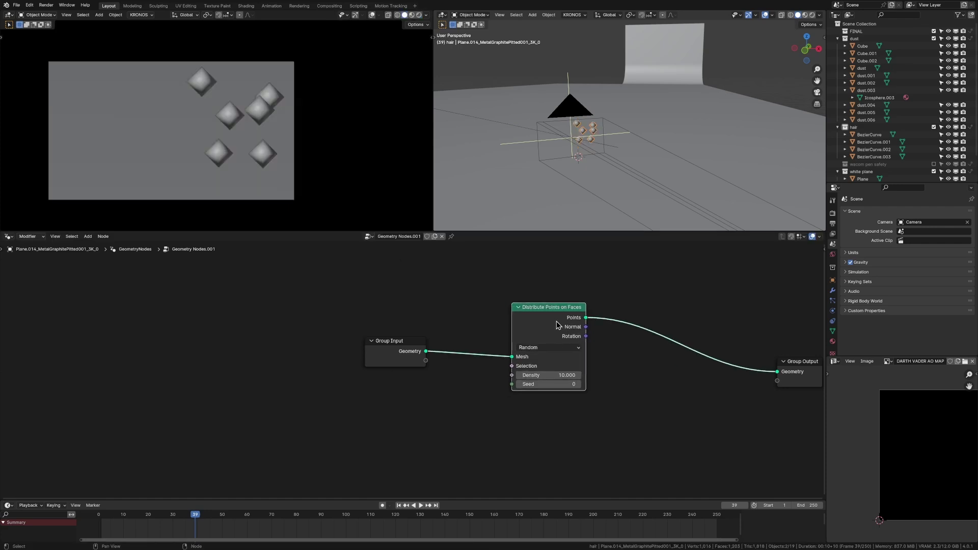
pyautogui.moveTo(557, 321); pyautogui.dragTo(552, 326)
# Set the distribution method of the Distribute Points on Faces node to Poisson Disk
pyautogui.scroll(6, 591, 153)
pyautogui.keyDown('shift'); pyautogui.moveTo(570, 199); pyautogui.dragTo(589, 110, button='middle'); pyautogui.keyUp('shift')
pyautogui.press('KP_3')
pyautogui.press('`')
pyautogui.click(712, 172)
pyautogui.moveTo(709, 171); pyautogui.dragTo(580, 160, button='middle')
pyautogui.click(535, 310)
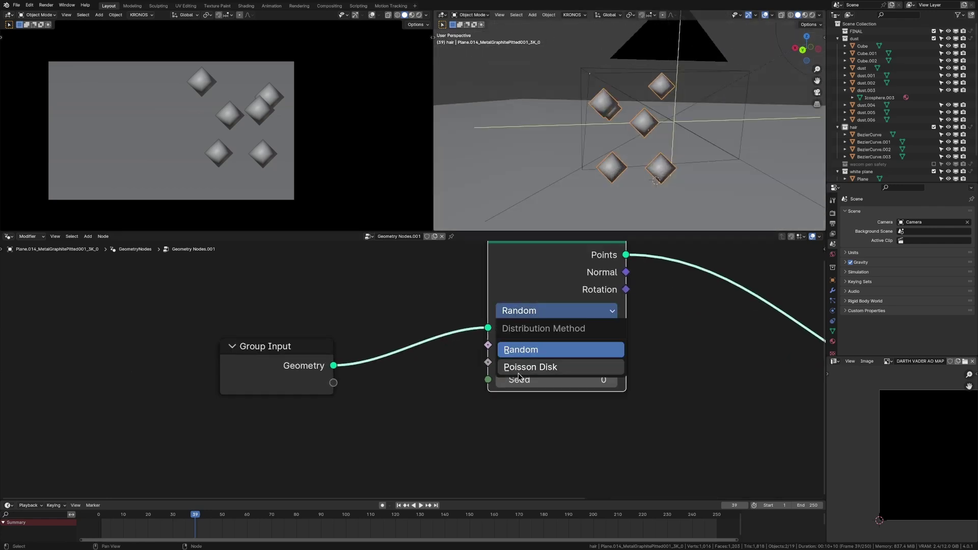
pyautogui.click(519, 370)
pyautogui.click(528, 313)
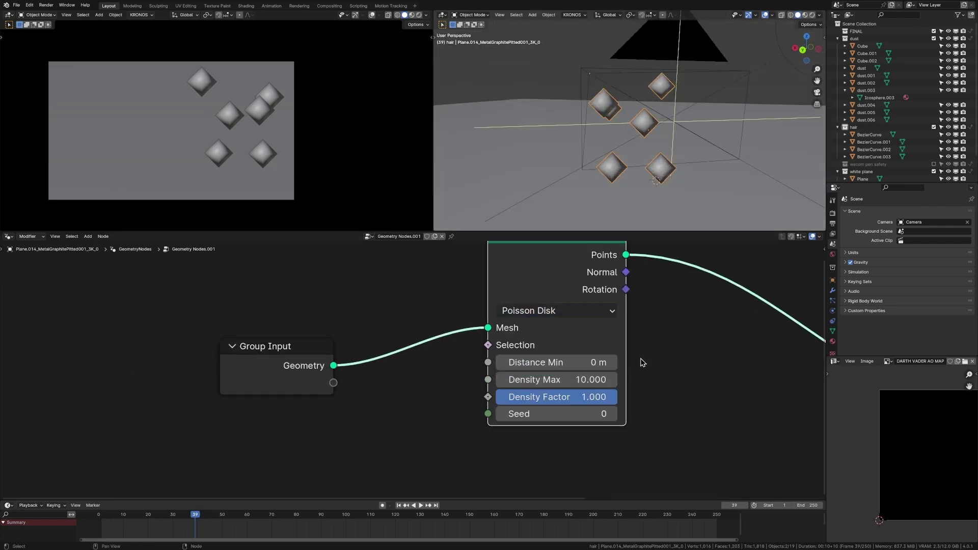
pyautogui.scroll(-3, 640, 362)
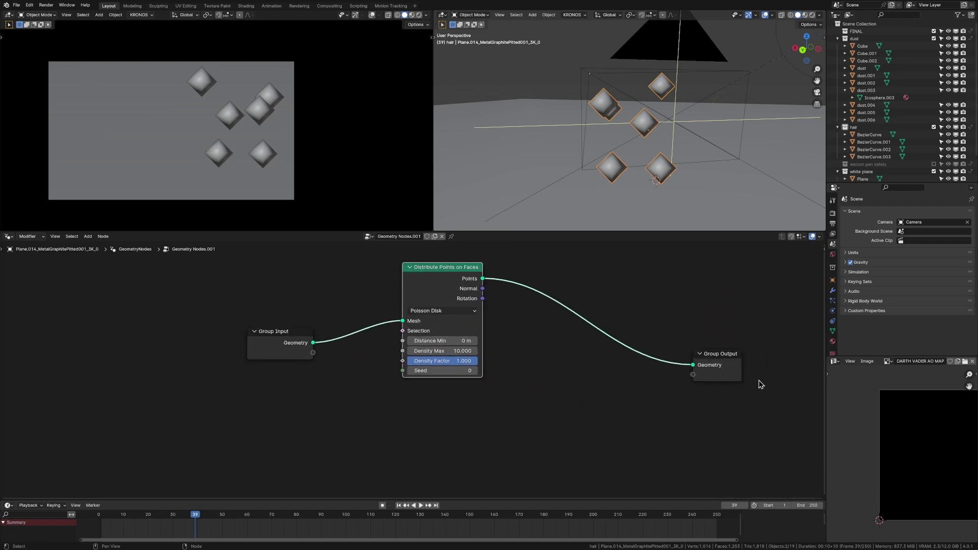
# Make room before Group Output and insert an Instance on Points node after Distribute Points on Faces
pyautogui.click(740, 382)
pyautogui.press('g')
pyautogui.click(785, 370)
pyautogui.hotkey('shift', 'a')
pyautogui.click(524, 309)
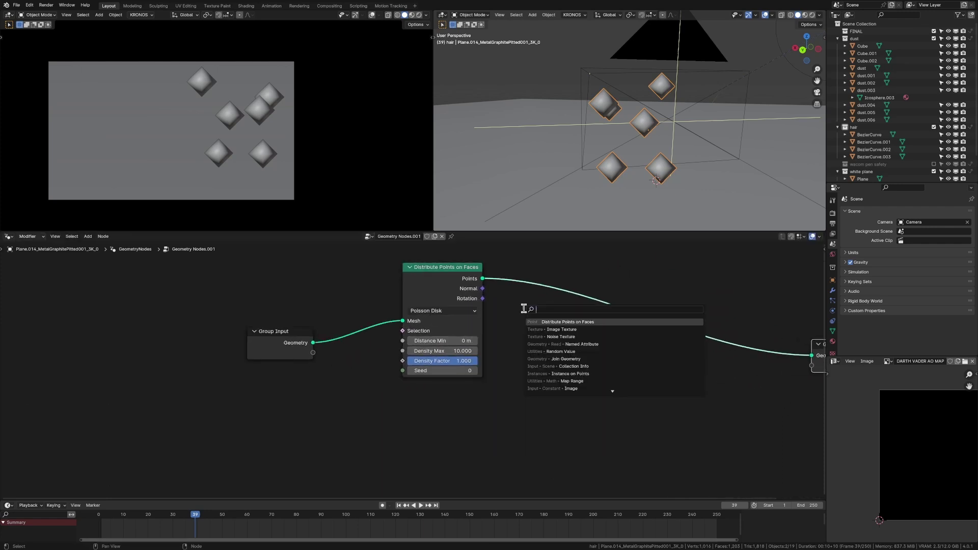
pyautogui.write('instance')
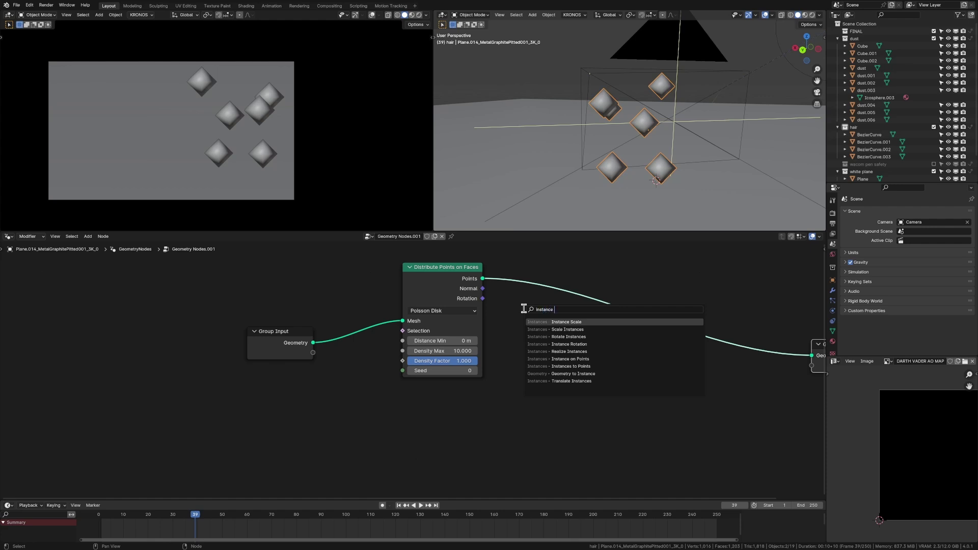
pyautogui.write(' on')
pyautogui.press('Return')
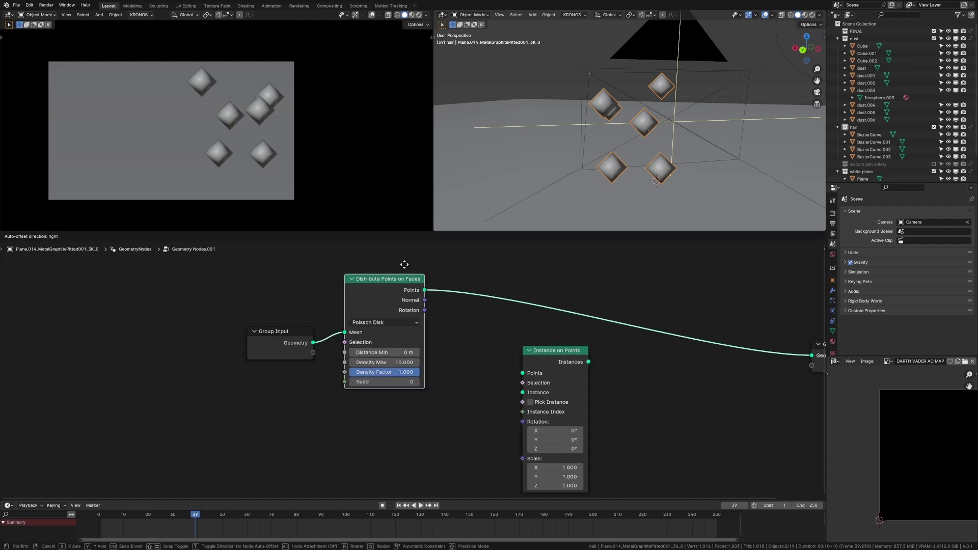
pyautogui.click(404, 264)
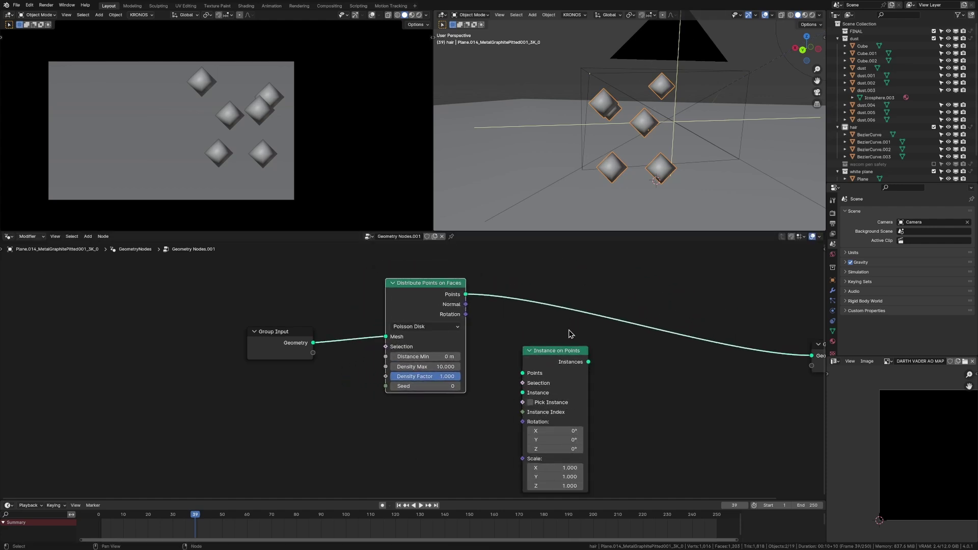
pyautogui.moveTo(539, 374); pyautogui.dragTo(569, 284)
pyautogui.moveTo(505, 399); pyautogui.dragTo(612, 365, button='middle')
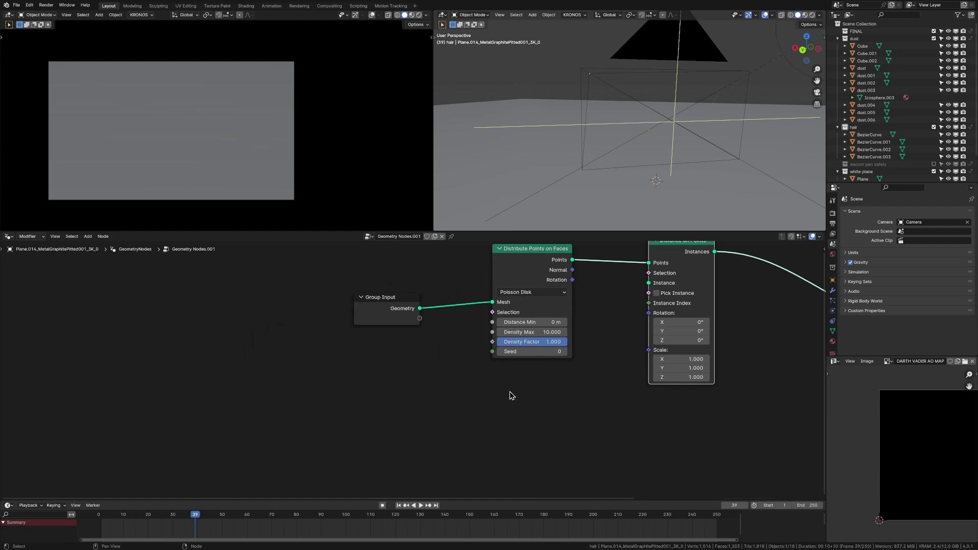
# Add a Collection Info node below the Distribute Points on Faces node
pyautogui.hotkey('shift', 'a')
pyautogui.click(510, 391)
pyautogui.hotkey('shift', 'a')
pyautogui.write('collectio')
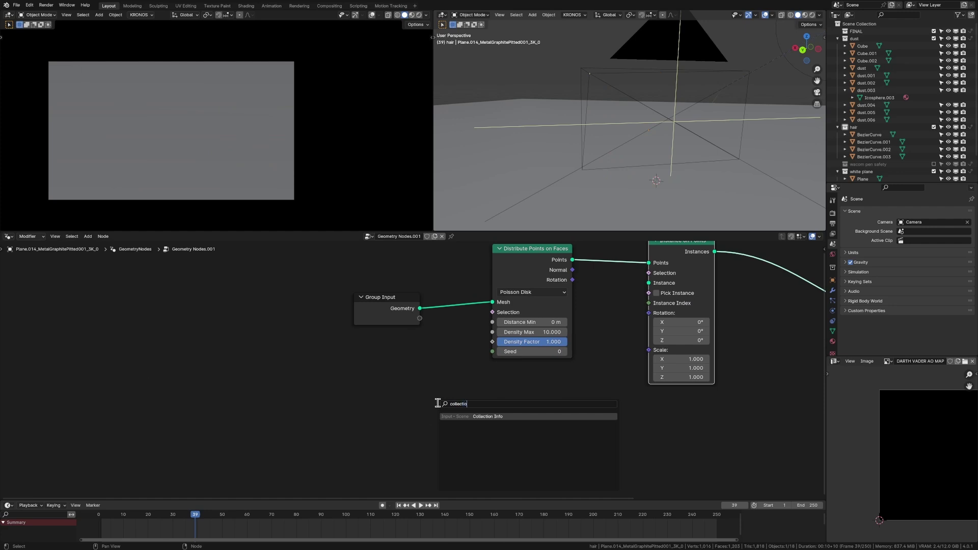
pyautogui.press('Return')
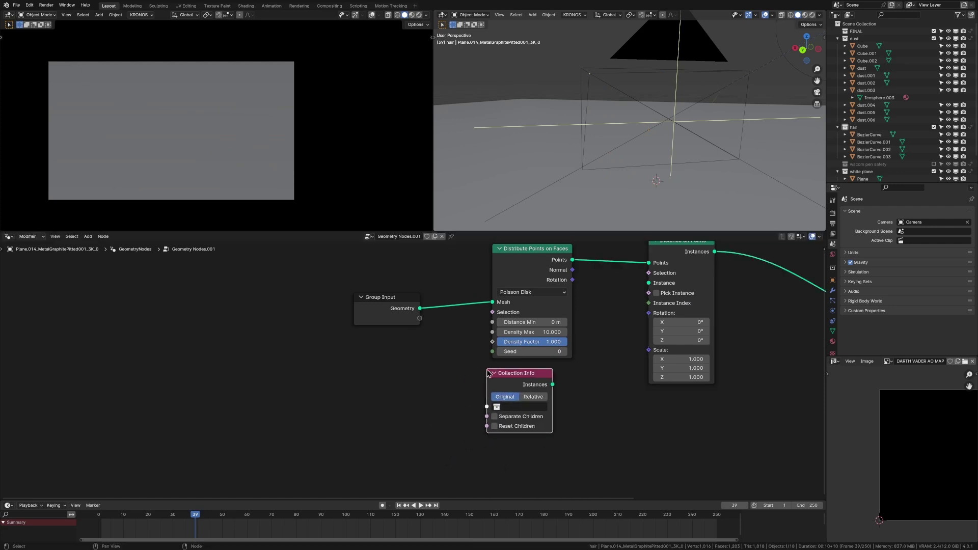
pyautogui.click(508, 381)
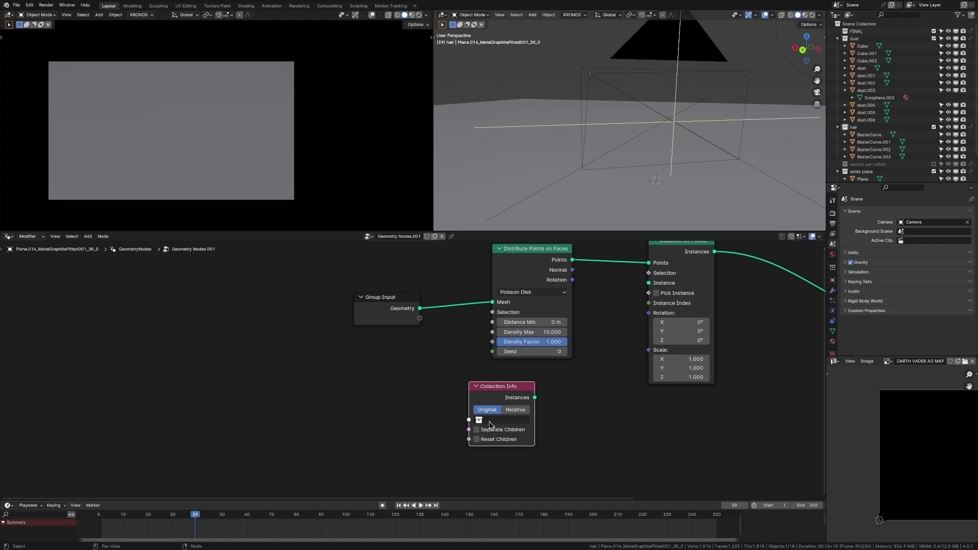
# Assign the dust collection to Collection Info and connect its Instances output to the Instance input of Instance on Points
pyautogui.click(493, 420)
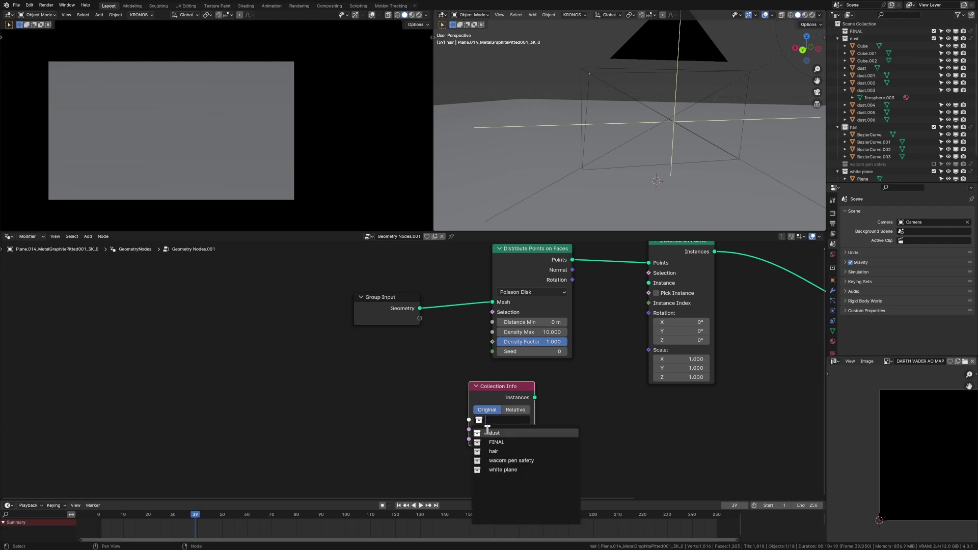
pyautogui.click(487, 433)
pyautogui.moveTo(536, 401); pyautogui.dragTo(522, 427)
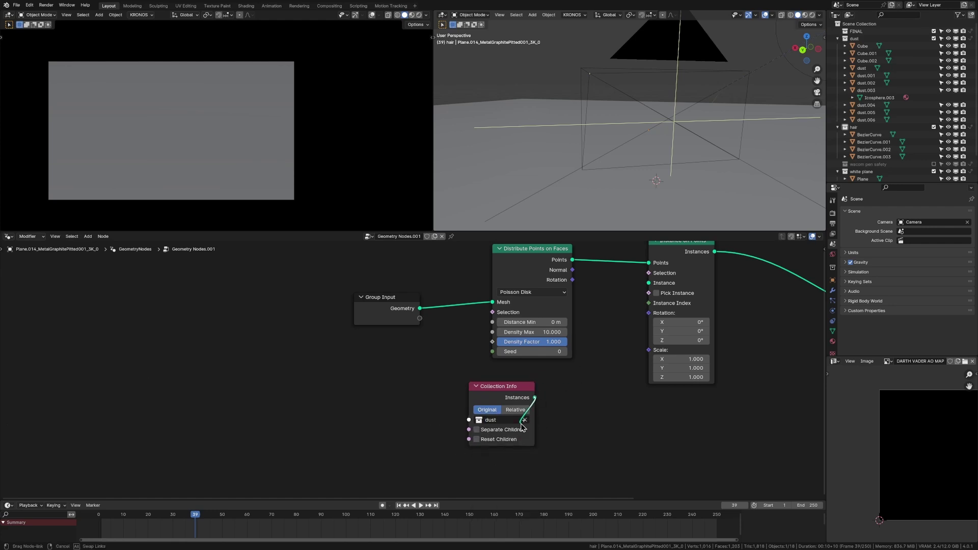
pyautogui.moveTo(650, 286); pyautogui.dragTo(649, 283)
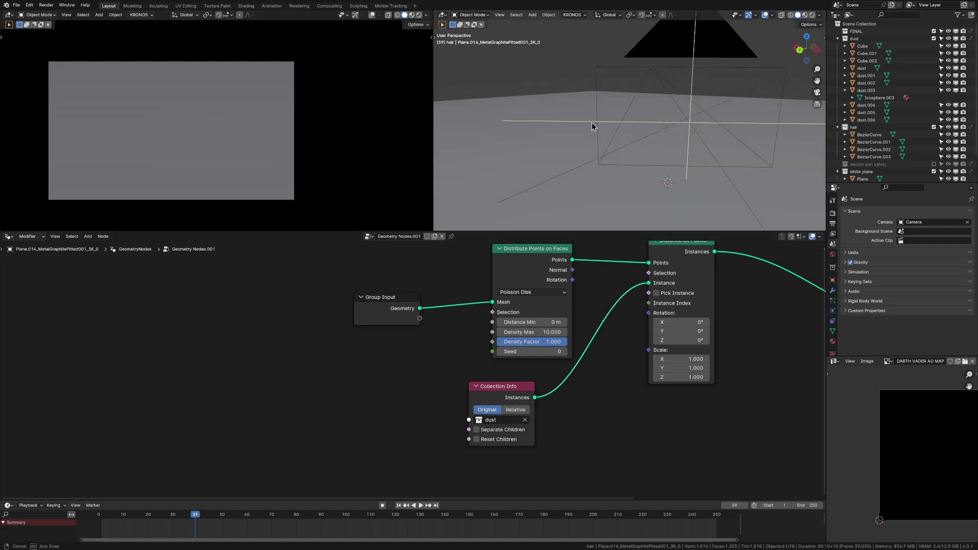
# Set Collection Info to Relative and enable Separate Children and Reset Children
pyautogui.moveTo(591, 122); pyautogui.dragTo(584, 182, button='middle')
pyautogui.scroll(-10, 584, 182)
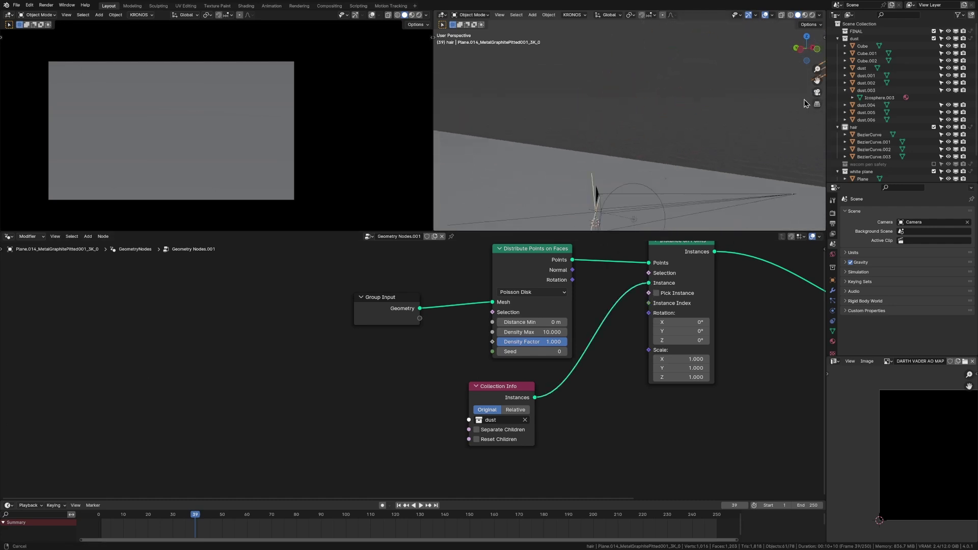
pyautogui.moveTo(697, 99)
pyautogui.keyDown('shift'); pyautogui.mouseDown(button='middle')
pyautogui.moveTo(679, 61)
pyautogui.moveTo(690, 110)
pyautogui.moveTo(708, 109)
pyautogui.mouseUp(button='middle'); pyautogui.keyUp('shift')
pyautogui.scroll(9, 705, 109)
pyautogui.scroll(-3, 688, 110)
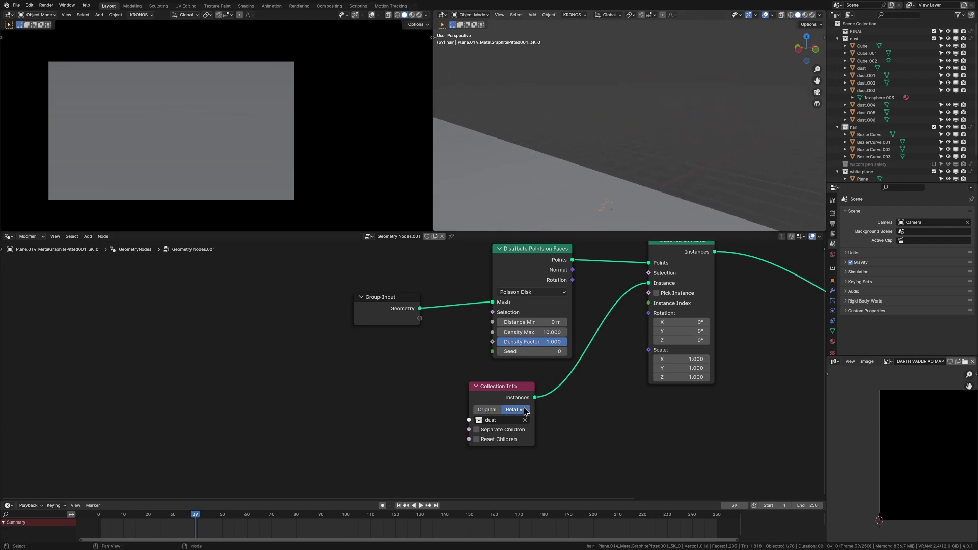
pyautogui.moveTo(579, 127); pyautogui.dragTo(648, 156, button='middle')
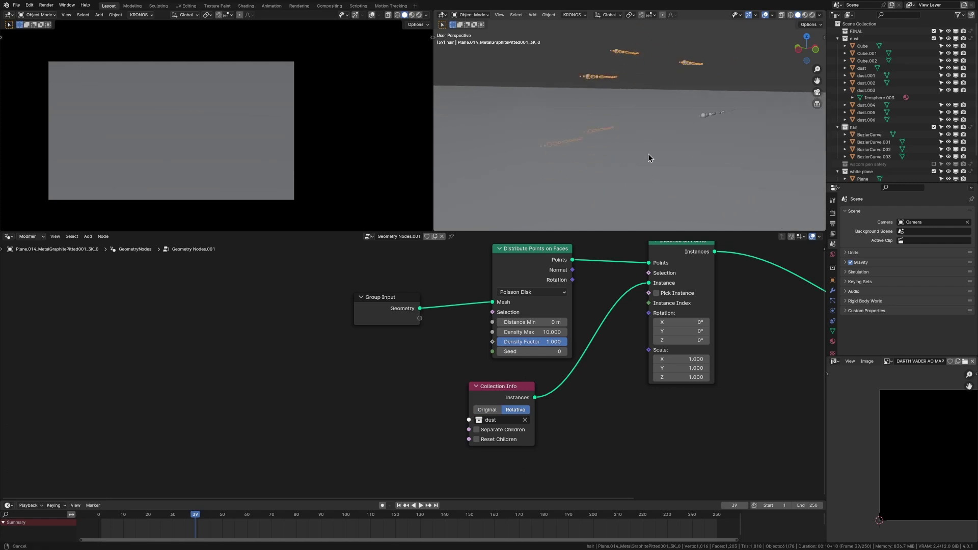
pyautogui.click(476, 439)
pyautogui.moveTo(545, 146); pyautogui.dragTo(611, 153, button='middle')
# Enable Pick Instance on the Instance on Points node and check the scattered dust around the scene
pyautogui.moveTo(657, 303); pyautogui.dragTo(651, 317, button='middle')
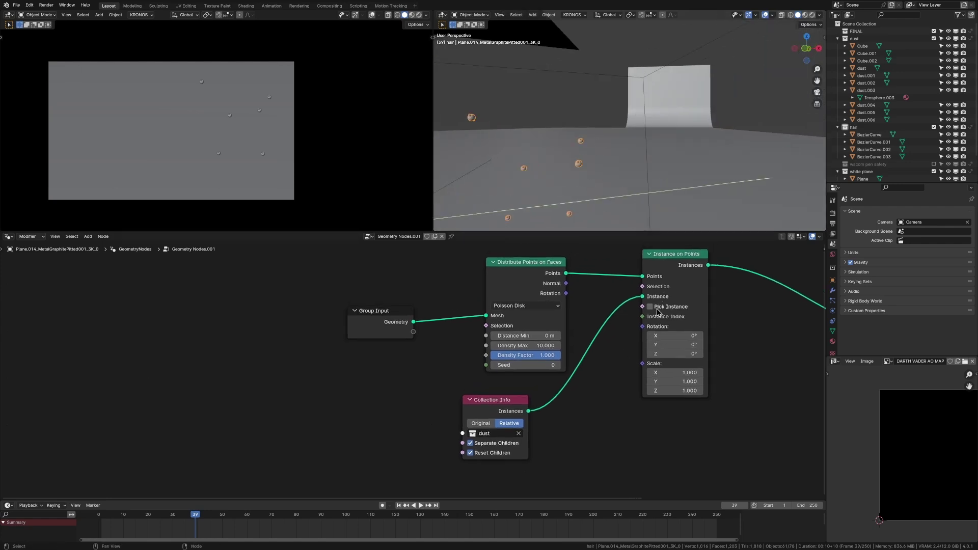
pyautogui.scroll(3, 588, 167)
pyautogui.scroll(-2, 529, 210)
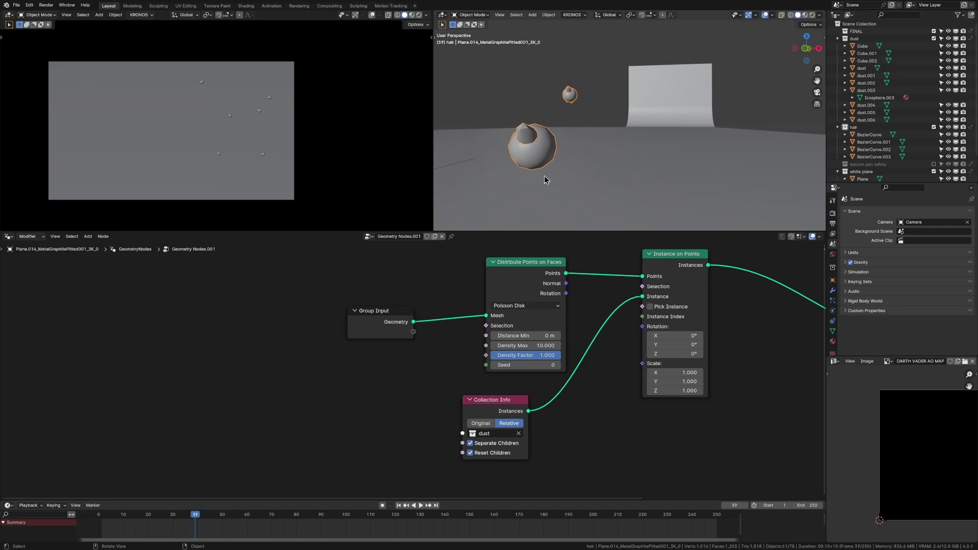
pyautogui.click(650, 306)
pyautogui.moveTo(627, 340); pyautogui.dragTo(633, 334, button='middle')
pyautogui.scroll(-6, 541, 120)
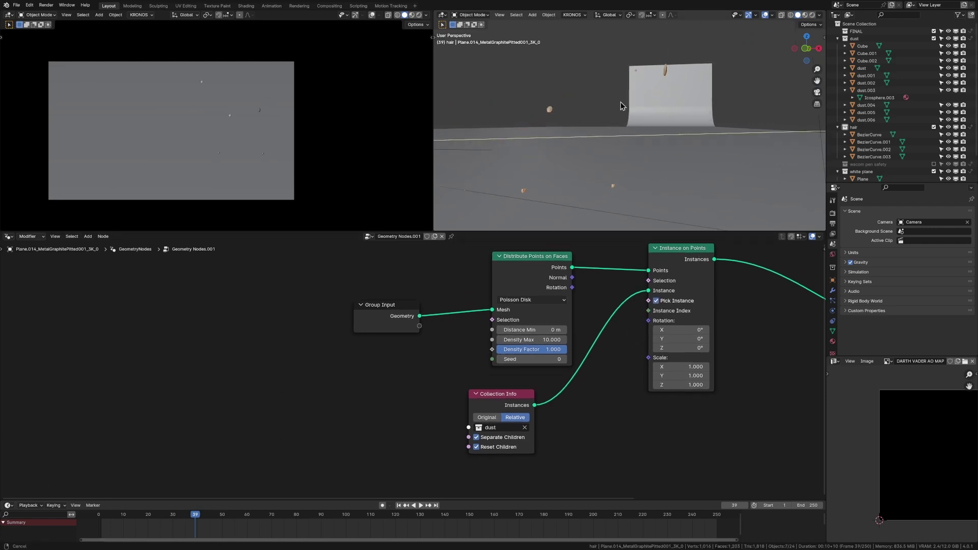
pyautogui.moveTo(623, 105); pyautogui.dragTo(659, 153, button='middle')
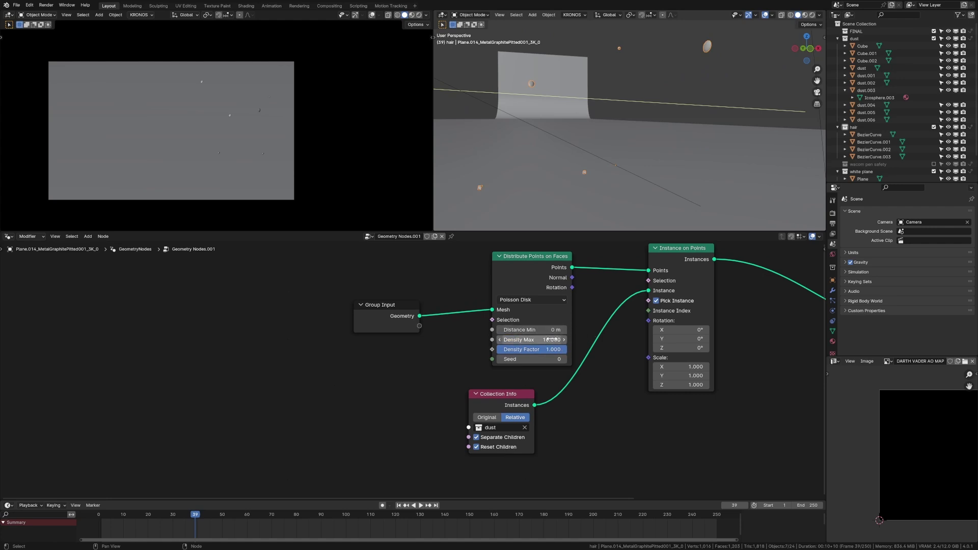
# Set Density Max on the Distribute Points on Faces node to 500
pyautogui.write('500')
pyautogui.press('Return')
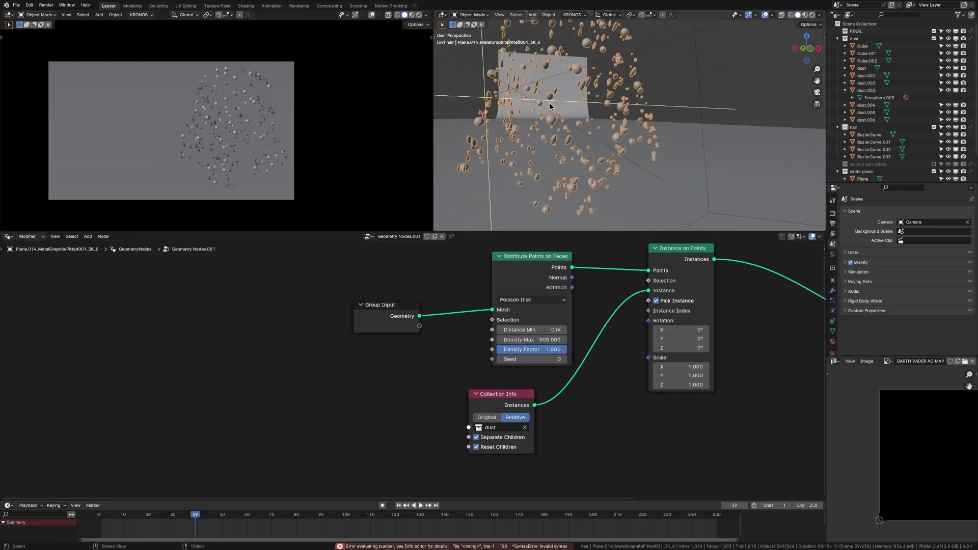
pyautogui.moveTo(572, 102); pyautogui.dragTo(599, 111, button='middle')
pyautogui.rightClick(545, 102)
# Add a Join Geometry node on the link between Instance on Points and Group Output
pyautogui.moveTo(691, 337); pyautogui.dragTo(619, 350, button='middle')
pyautogui.scroll(-3, 657, 339)
pyautogui.scroll(5, 650, 123)
pyautogui.scroll(-1, 664, 372)
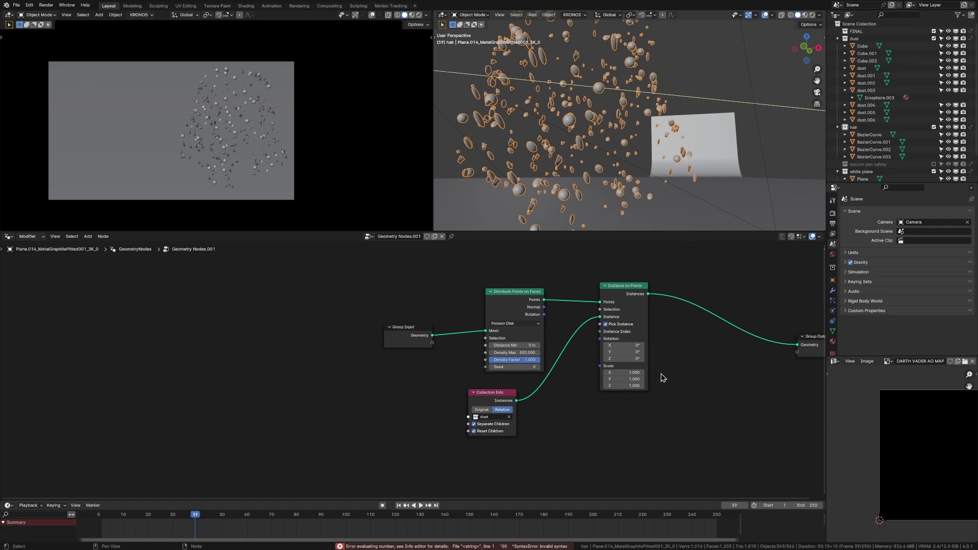
pyautogui.scroll(-2, 652, 128)
pyautogui.moveTo(643, 147); pyautogui.dragTo(647, 149, button='middle')
pyautogui.hotkey('shift', 'a')
pyautogui.click(655, 314)
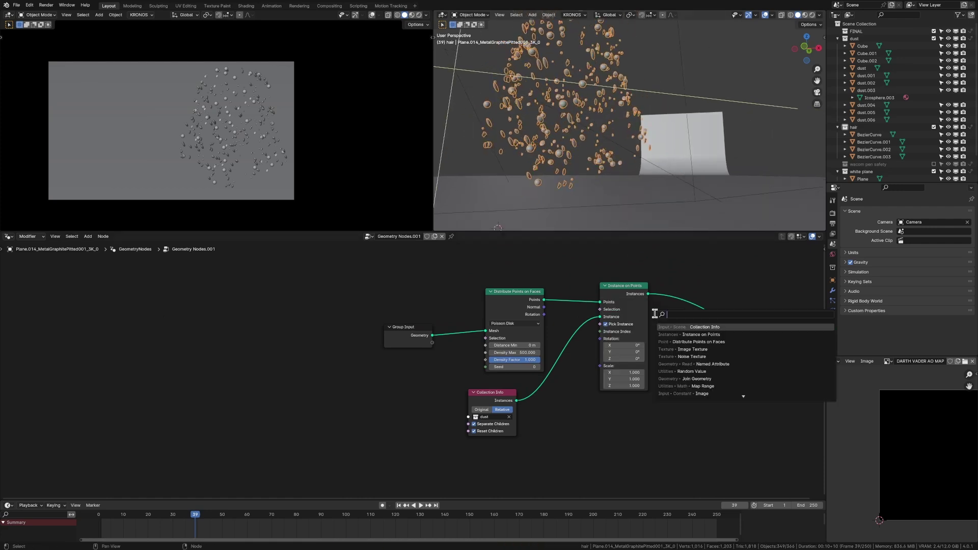
pyautogui.write('join')
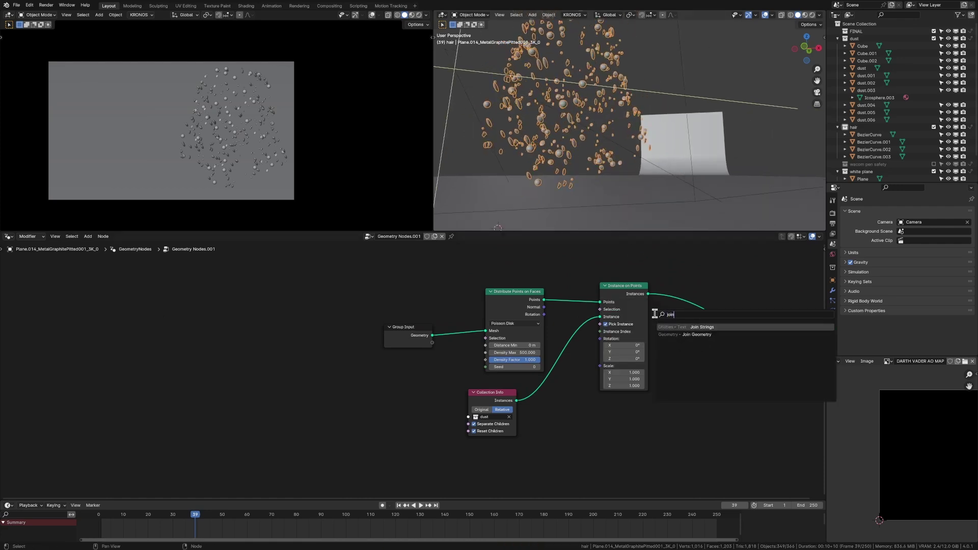
pyautogui.click(693, 335)
pyautogui.click(694, 300)
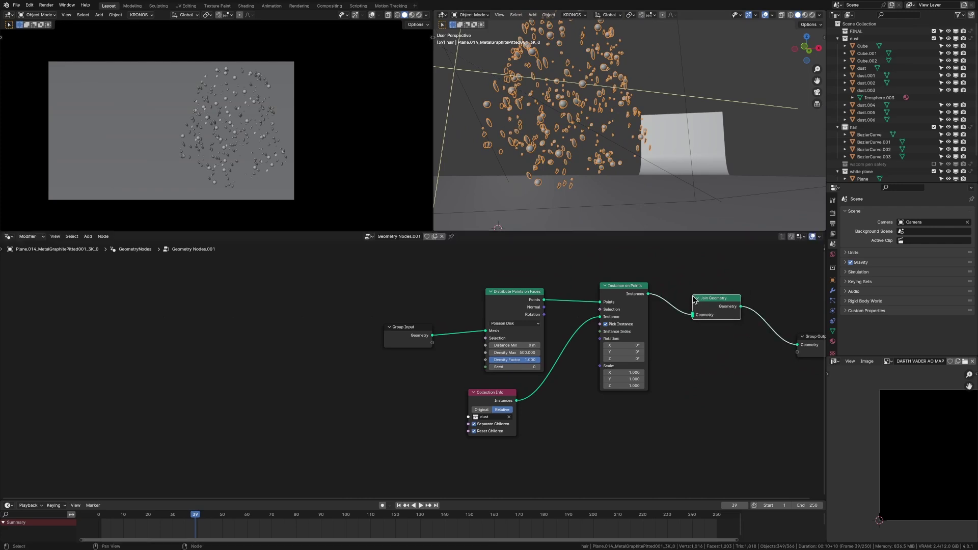
# Move the Group Input node clear of the chain and connect its Geometry output to Join Geometry
pyautogui.moveTo(402, 331); pyautogui.dragTo(363, 267)
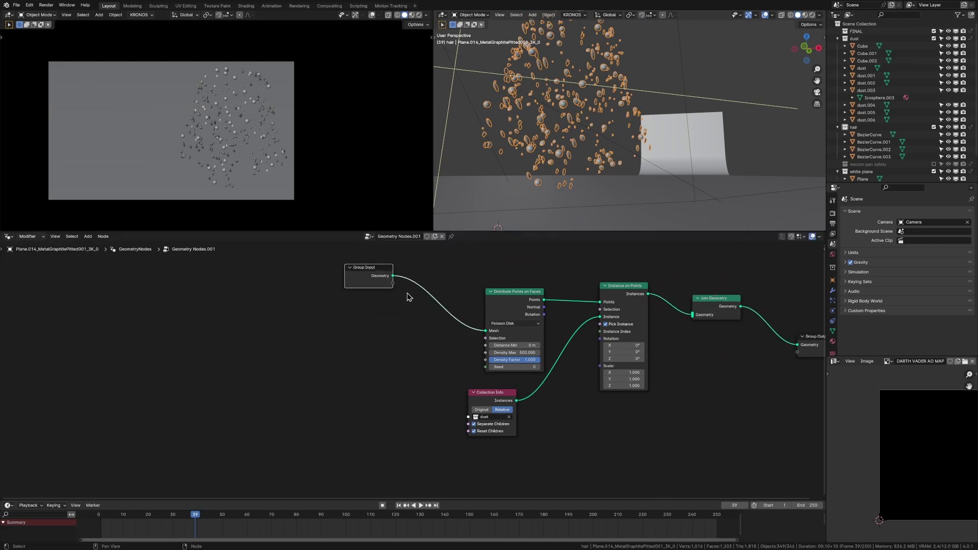
pyautogui.press('Home')
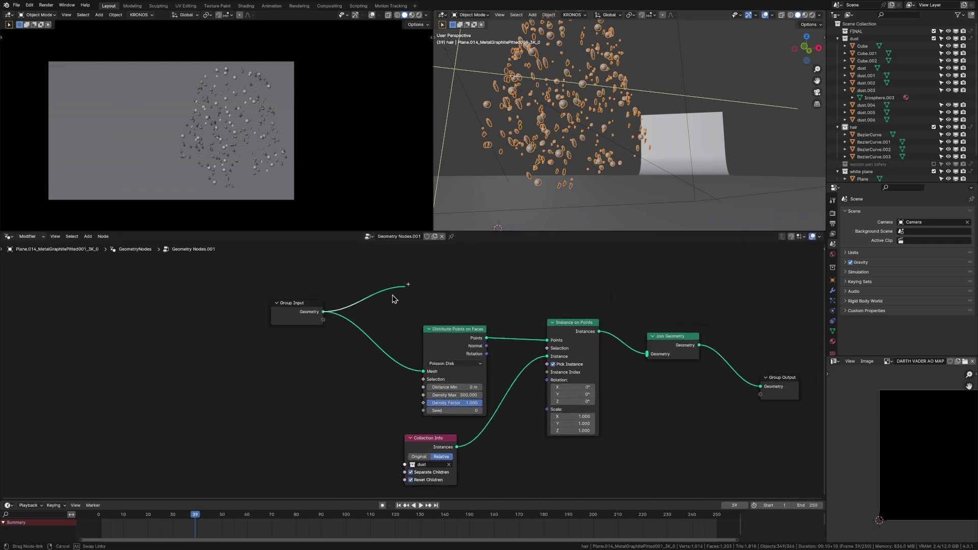
pyautogui.moveTo(281, 322); pyautogui.dragTo(643, 352)
# Examine the size and distribution of the dust on the helmet from several sides
pyautogui.moveTo(569, 99); pyautogui.dragTo(663, 116, button='middle')
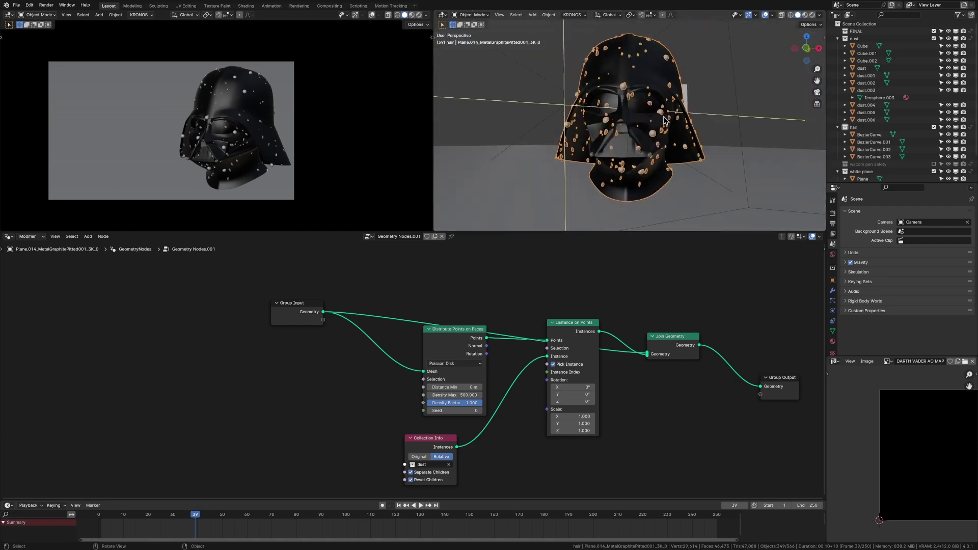
pyautogui.scroll(6, 661, 123)
pyautogui.scroll(-5, 660, 123)
pyautogui.click(724, 84)
pyautogui.click(672, 163)
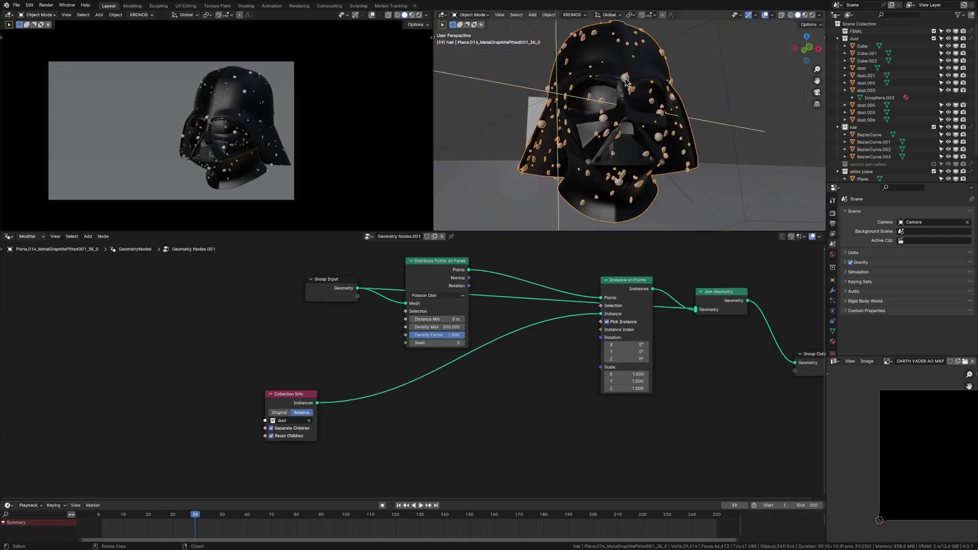
pyautogui.scroll(4, 626, 82)
pyautogui.moveTo(602, 112); pyautogui.dragTo(670, 119, button='middle')
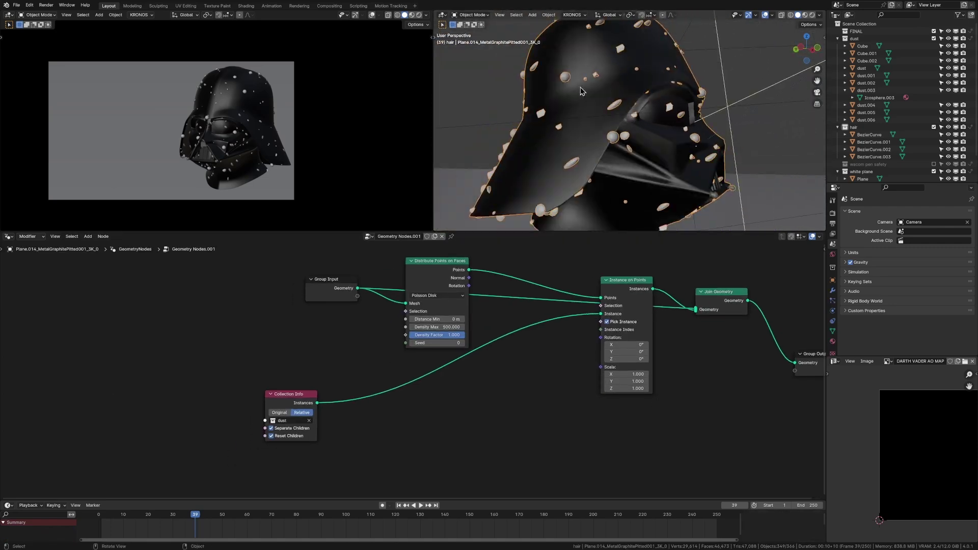
pyautogui.keyDown('ctrl'); pyautogui.moveTo(583, 91); pyautogui.dragTo(566, 199, button='middle'); pyautogui.keyUp('ctrl')
pyautogui.moveTo(647, 209); pyautogui.dragTo(588, 217, button='middle')
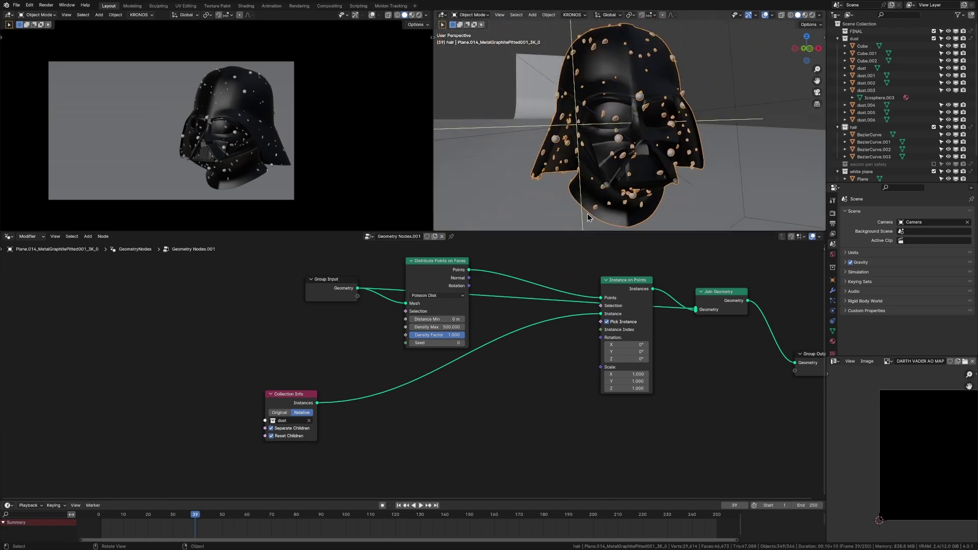
# Add a Random Value node beside the Instance on Points node
pyautogui.scroll(2, 596, 356)
pyautogui.moveTo(542, 370); pyautogui.dragTo(541, 373)
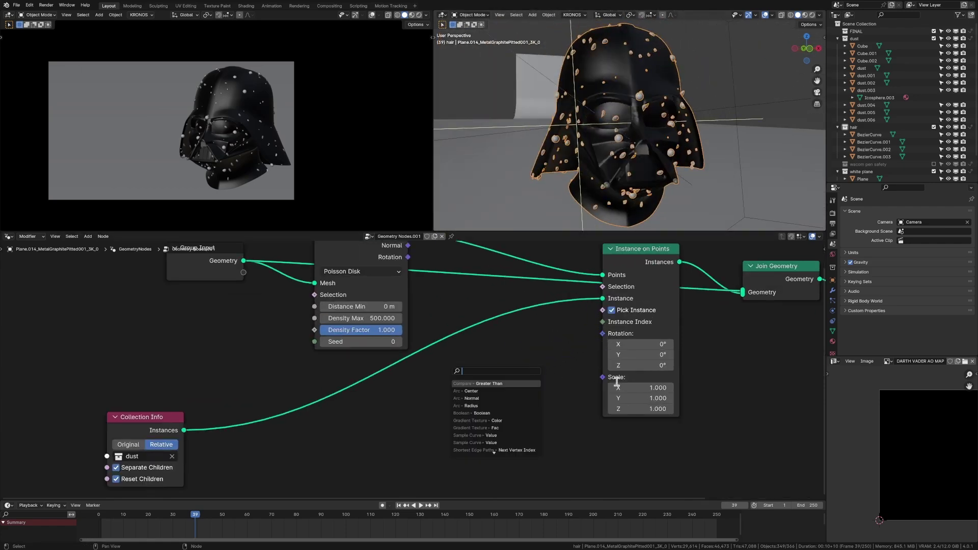
pyautogui.click(619, 387)
pyautogui.hotkey('shift', 'a')
pyautogui.click(518, 383)
pyautogui.write('random')
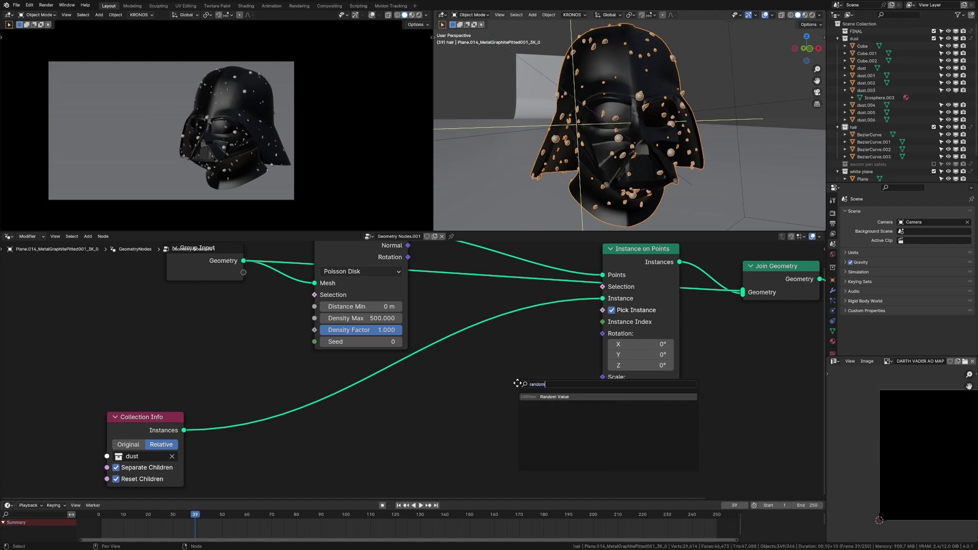
pyautogui.press('Return')
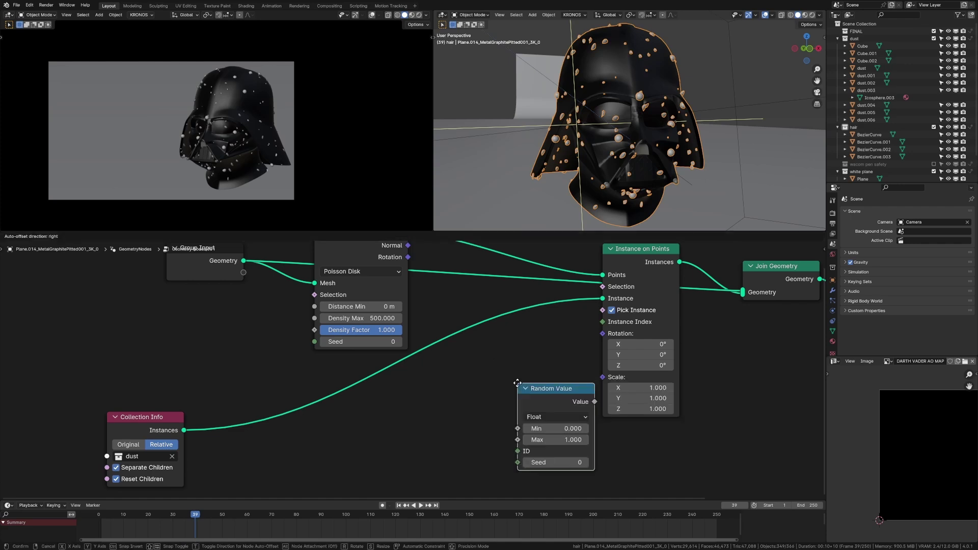
pyautogui.click(478, 362)
pyautogui.click(481, 374)
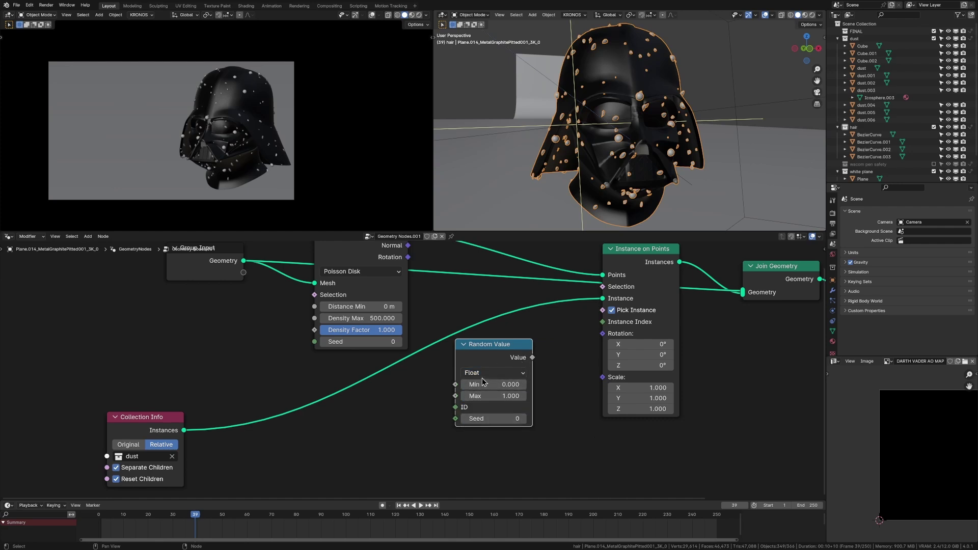
# Switch the Random Value node to Vector and set all three Max values to 360
pyautogui.click(482, 373)
pyautogui.click(486, 400)
pyautogui.moveTo(534, 357); pyautogui.dragTo(616, 338)
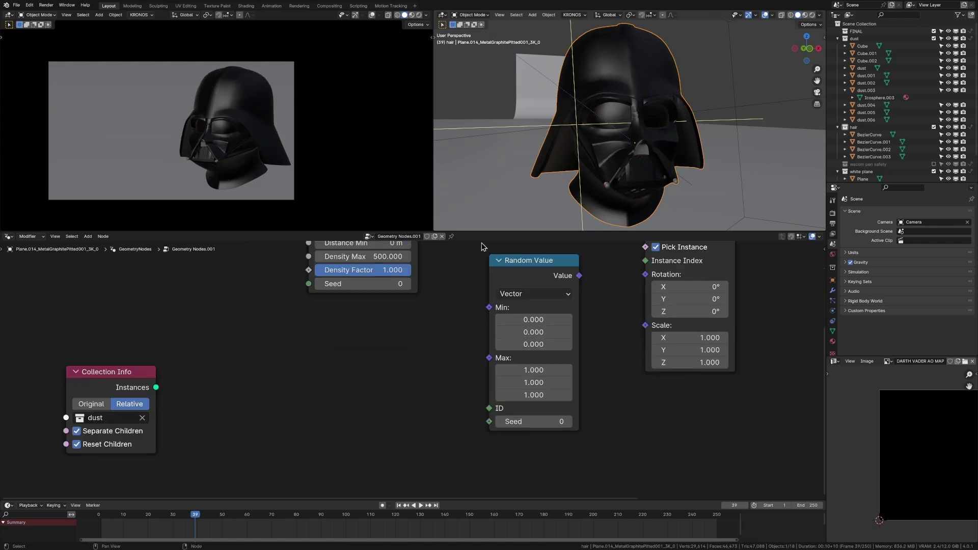
pyautogui.moveTo(529, 266); pyautogui.dragTo(490, 274)
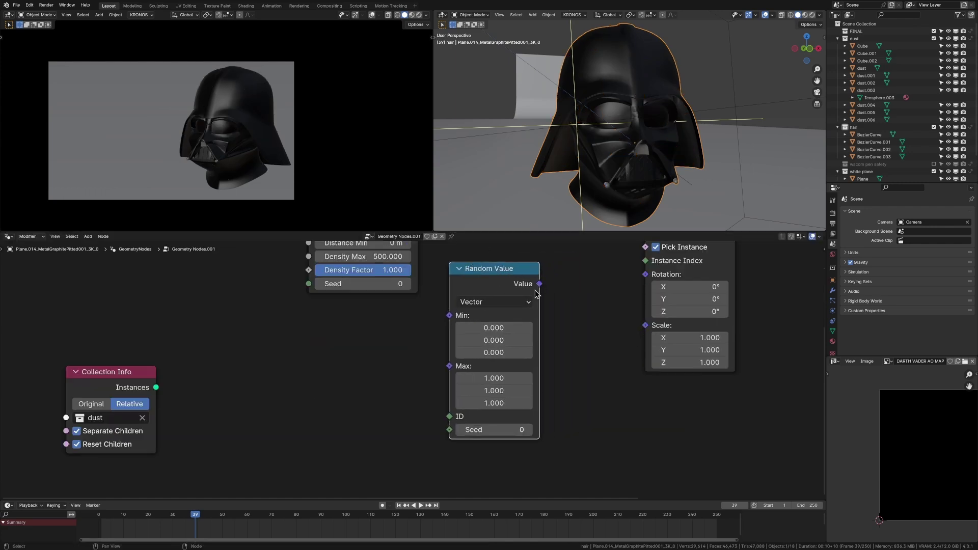
pyautogui.moveTo(549, 281); pyautogui.dragTo(556, 297)
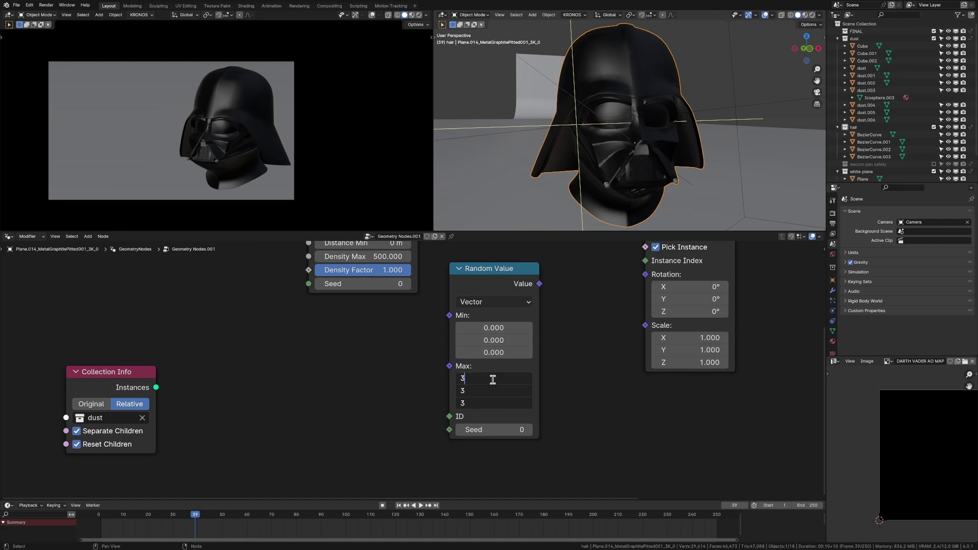
pyautogui.write('0')
pyautogui.press('Return')
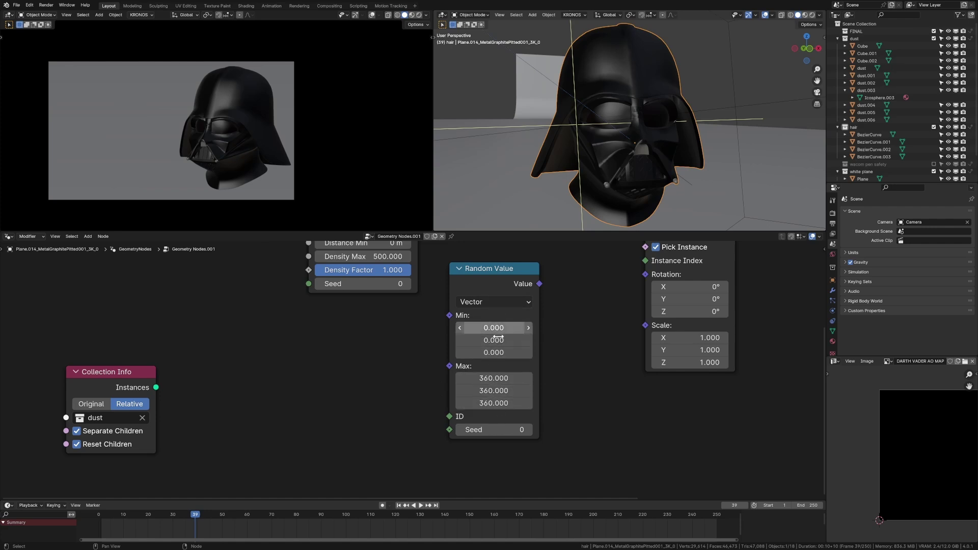
# Connect Random Value to the Rotation input of Instance on Points and reconnect Collection Info to its Instance input
pyautogui.scroll(-3, 503, 404)
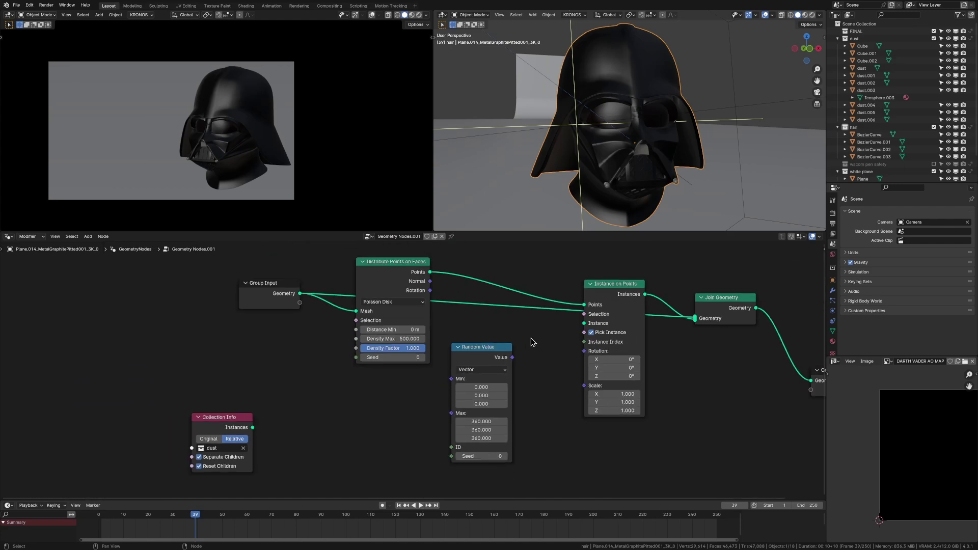
pyautogui.moveTo(530, 338); pyautogui.dragTo(520, 373, button='middle')
pyautogui.moveTo(519, 370); pyautogui.dragTo(590, 364)
pyautogui.moveTo(583, 87); pyautogui.dragTo(714, 126, button='middle')
pyautogui.scroll(2, 764, 82)
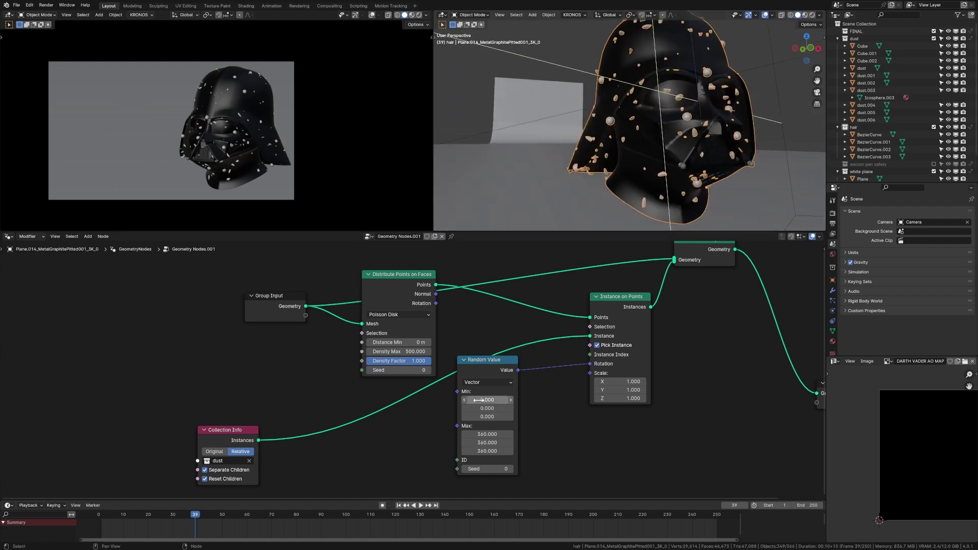
# Duplicate the Random Value node below the original and set all three Max values of the copy to 1
pyautogui.moveTo(479, 357); pyautogui.dragTo(468, 286)
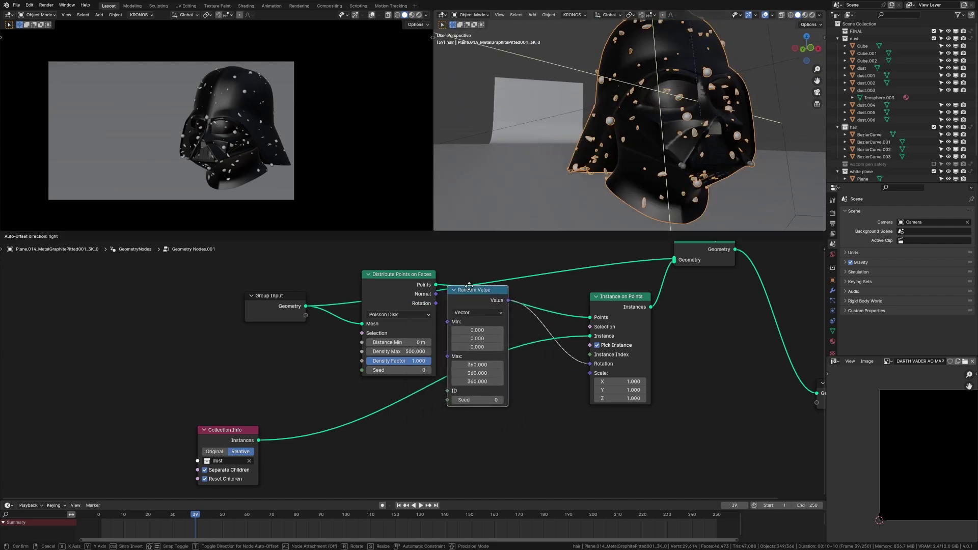
pyautogui.hotkey('shift', 'd')
pyautogui.click(472, 426)
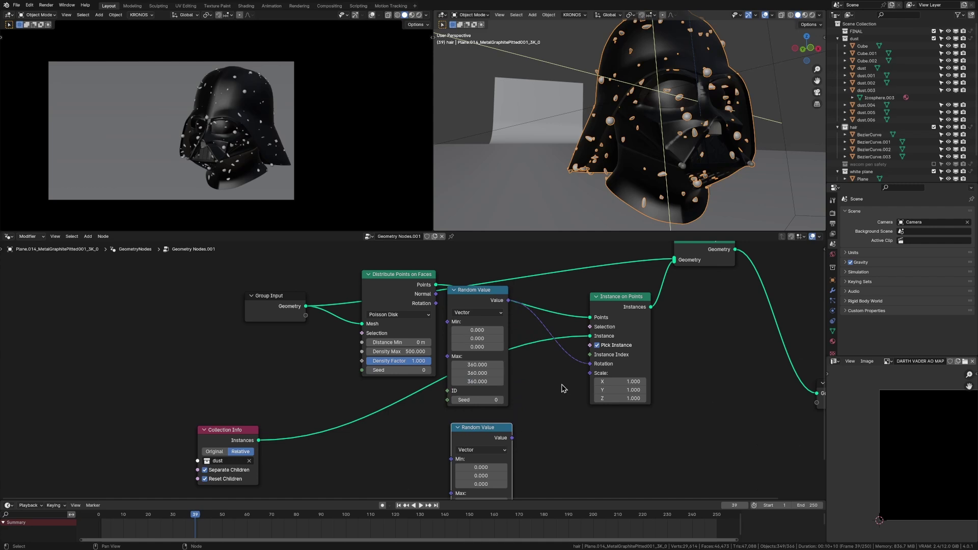
pyautogui.moveTo(500, 472); pyautogui.dragTo(512, 388, button='middle')
pyautogui.scroll(5, 499, 395)
pyautogui.moveTo(493, 428); pyautogui.dragTo(492, 452)
pyautogui.write('1')
pyautogui.press('Return')
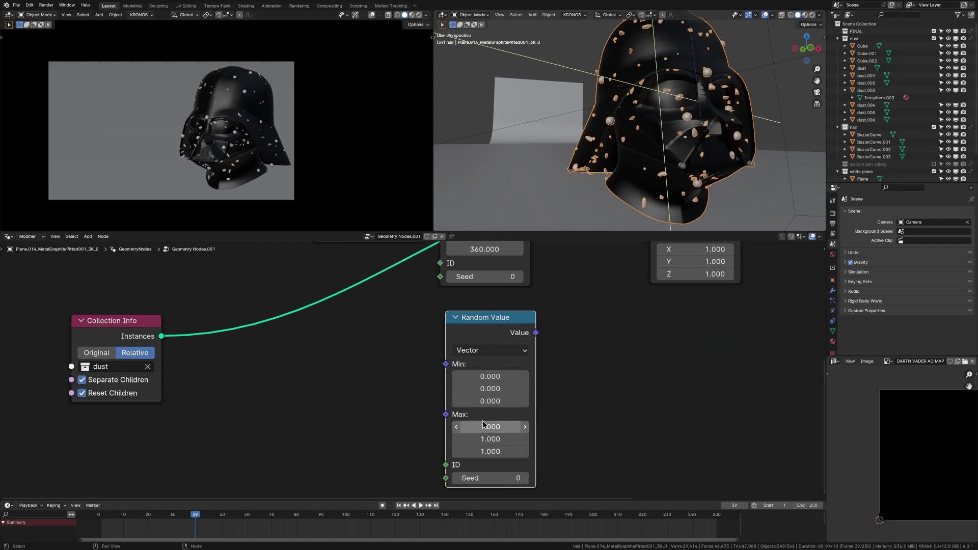
# Connect the second Random Value to the Scale input of Instance on Points and check the dust sizes on the helmet
pyautogui.moveTo(537, 332); pyautogui.dragTo(622, 317)
pyautogui.scroll(5, 631, 177)
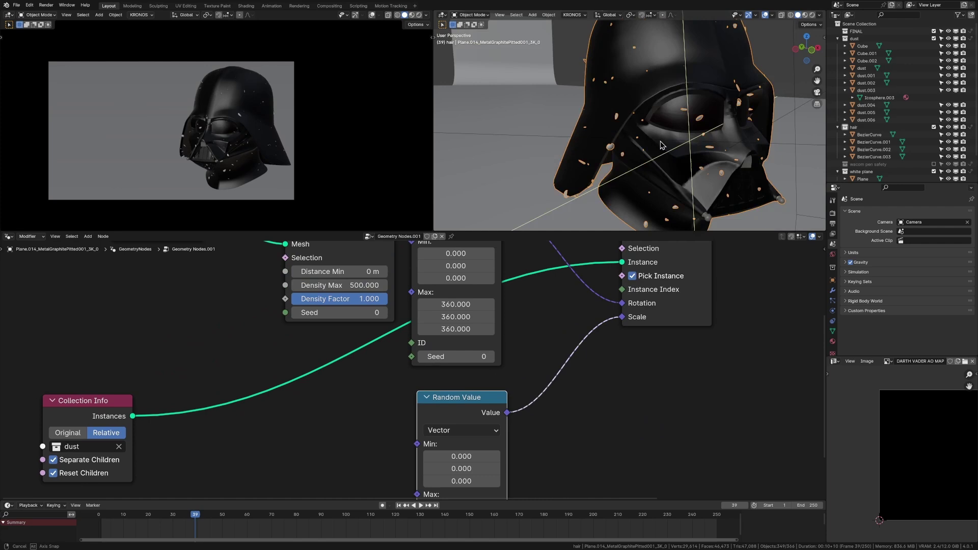
pyautogui.scroll(4, 625, 193)
pyautogui.moveTo(619, 208); pyautogui.dragTo(636, 156, button='middle')
pyautogui.scroll(-4, 625, 197)
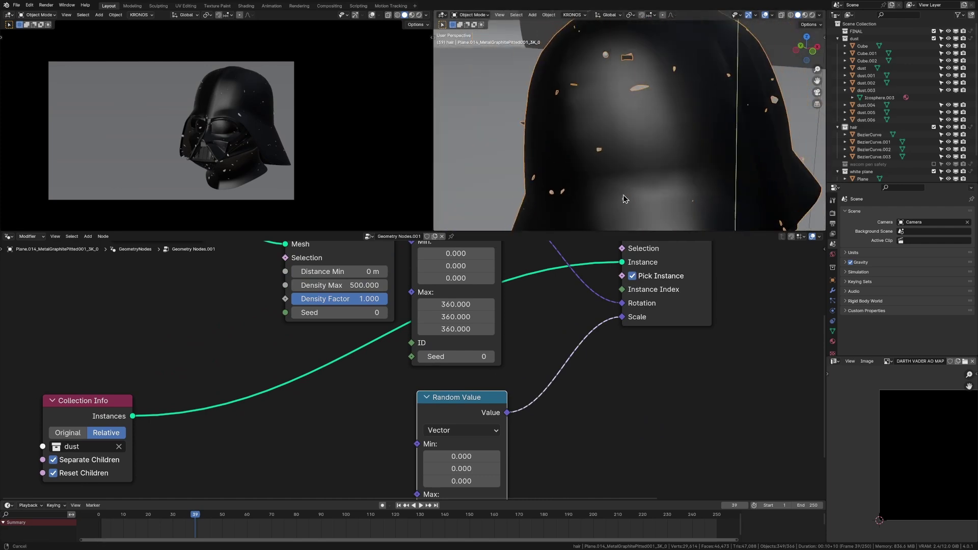
pyautogui.moveTo(624, 197); pyautogui.dragTo(625, 175, button='middle')
pyautogui.scroll(5, 635, 188)
pyautogui.scroll(-4, 634, 188)
# Set all three Max values of the Random Value node driving the scale to 0.8
pyautogui.moveTo(516, 467); pyautogui.dragTo(544, 333, button='middle')
pyautogui.scroll(1, 544, 333)
pyautogui.moveTo(520, 377); pyautogui.dragTo(504, 404)
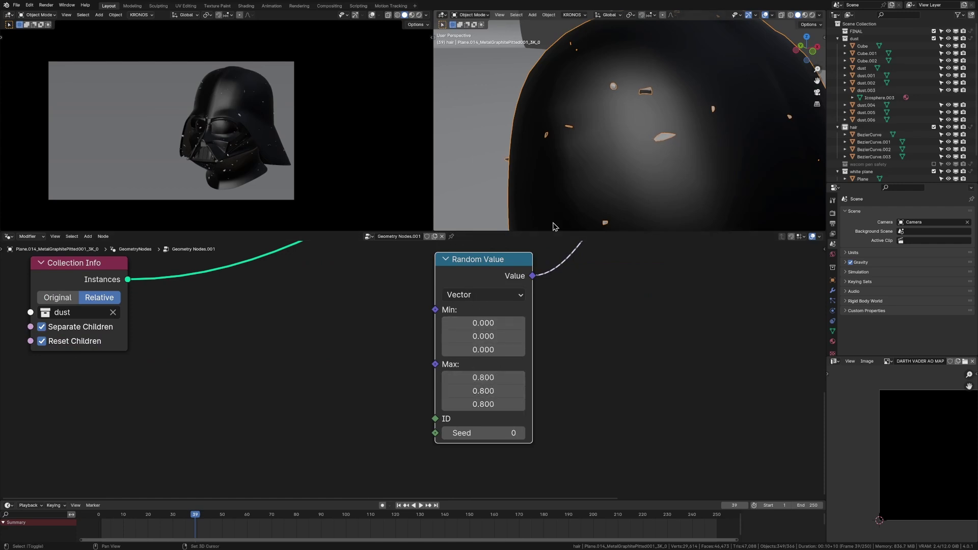
pyautogui.moveTo(591, 139); pyautogui.dragTo(682, 144, button='middle')
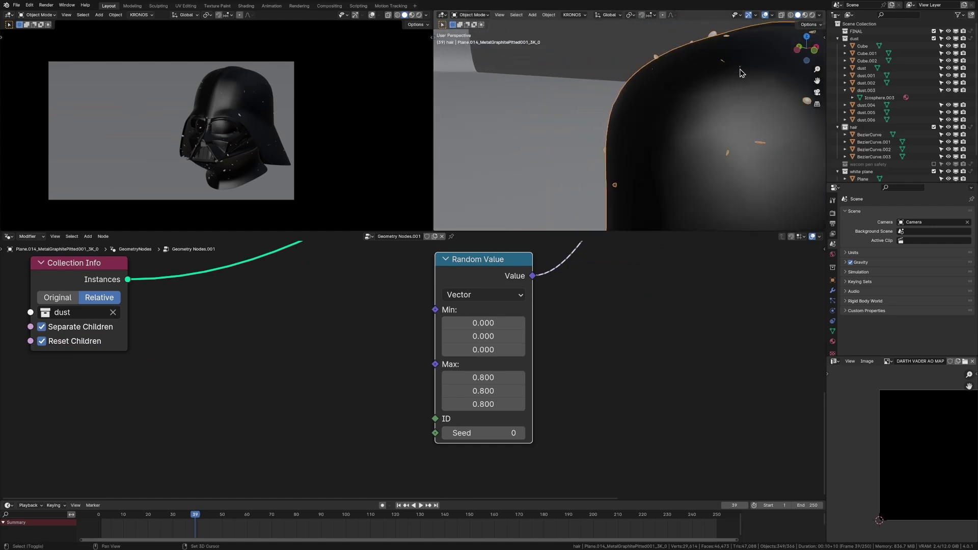
pyautogui.moveTo(520, 323); pyautogui.dragTo(459, 404)
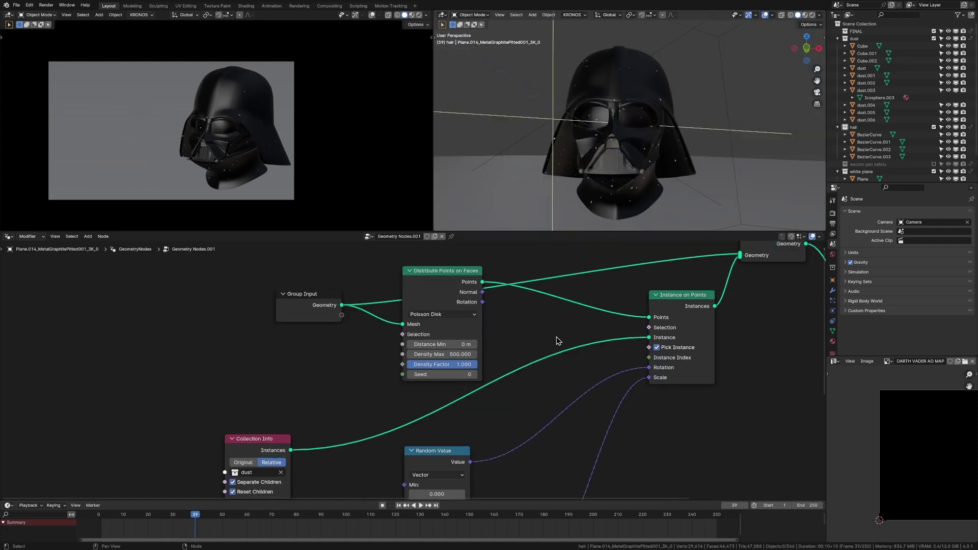
# Check the dust coverage on the helmet and set Density Max on Distribute Points on Faces to 1500
pyautogui.moveTo(554, 365); pyautogui.dragTo(552, 362, button='middle')
pyautogui.moveTo(647, 288); pyautogui.dragTo(588, 299, button='middle')
pyautogui.moveTo(625, 123); pyautogui.dragTo(641, 132, button='middle')
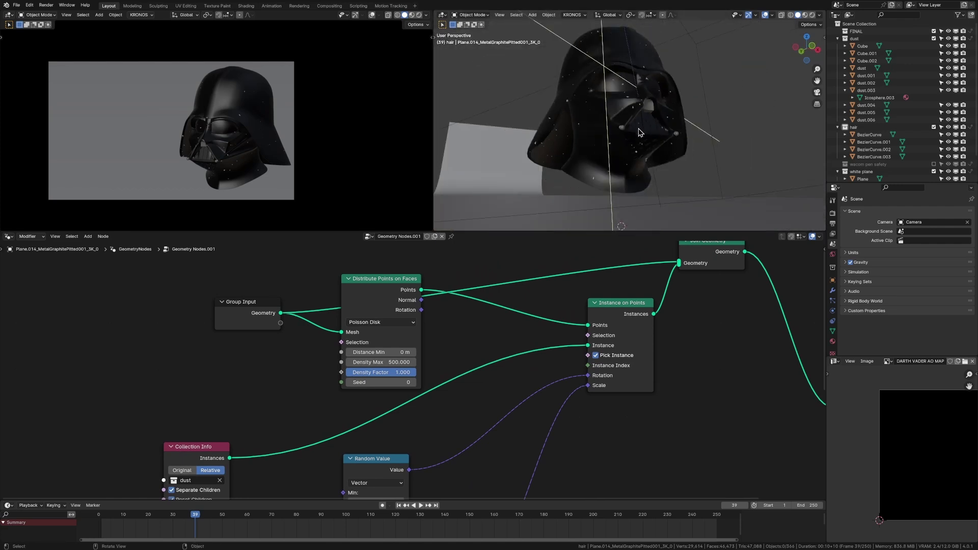
# Move the Group Output node farther from Join Geometry to make room for more nodes
pyautogui.moveTo(536, 349); pyautogui.dragTo(682, 429)
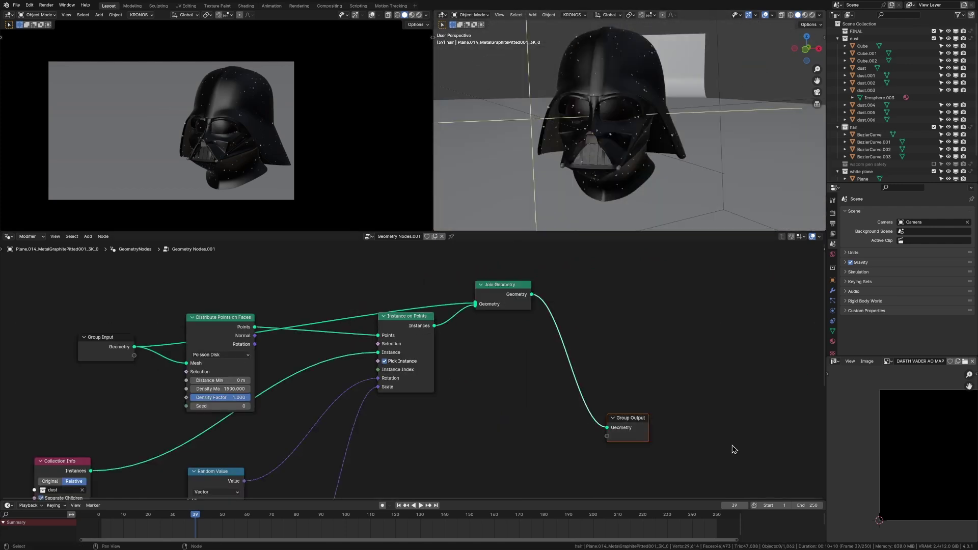
pyautogui.press('g')
pyautogui.click(787, 366)
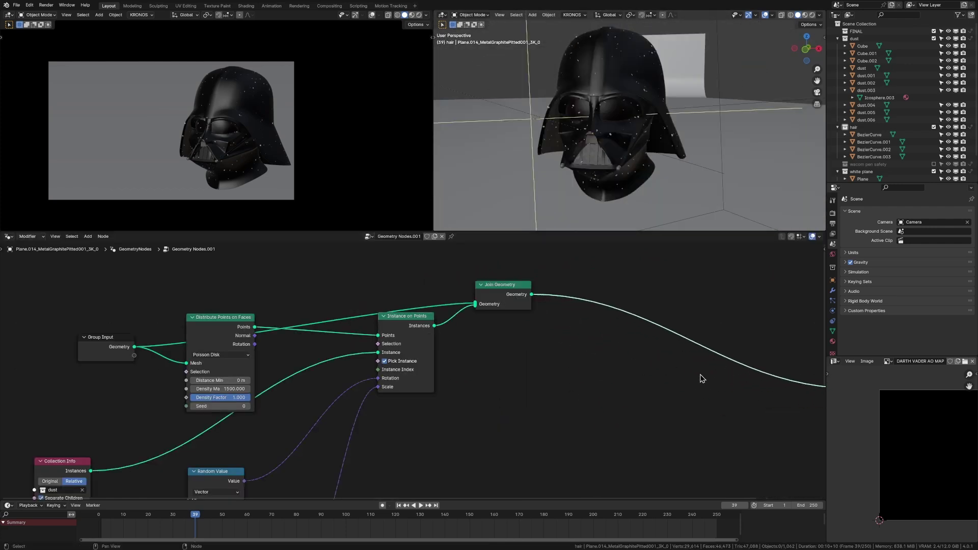
# Duplicate the Distribute Points, Collection Info, Random Value and Instance on Points nodes beside the original group
pyautogui.moveTo(525, 391); pyautogui.dragTo(556, 364, button='middle')
pyautogui.scroll(-3, 558, 367)
pyautogui.moveTo(295, 328); pyautogui.dragTo(618, 484)
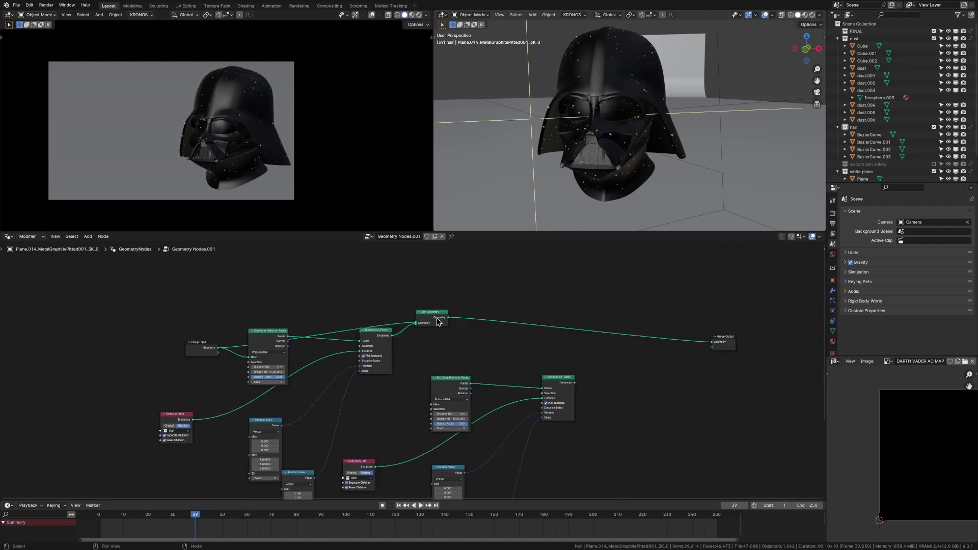
# Duplicate Join Geometry onto the link before Group Output and connect the copied Instance on Points node's Instances to it
pyautogui.click(432, 313)
pyautogui.hotkey('shift', 'd')
pyautogui.click(658, 336)
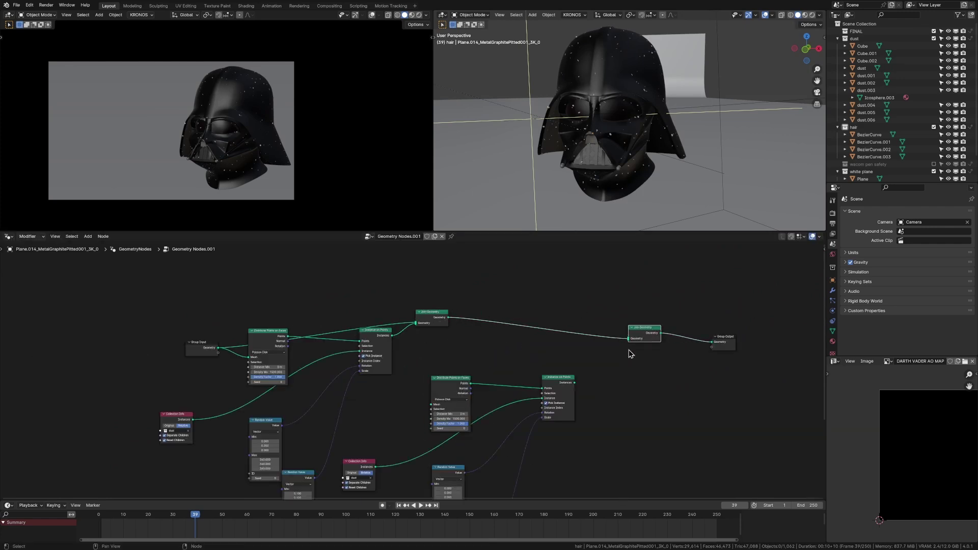
pyautogui.moveTo(575, 383); pyautogui.dragTo(628, 339)
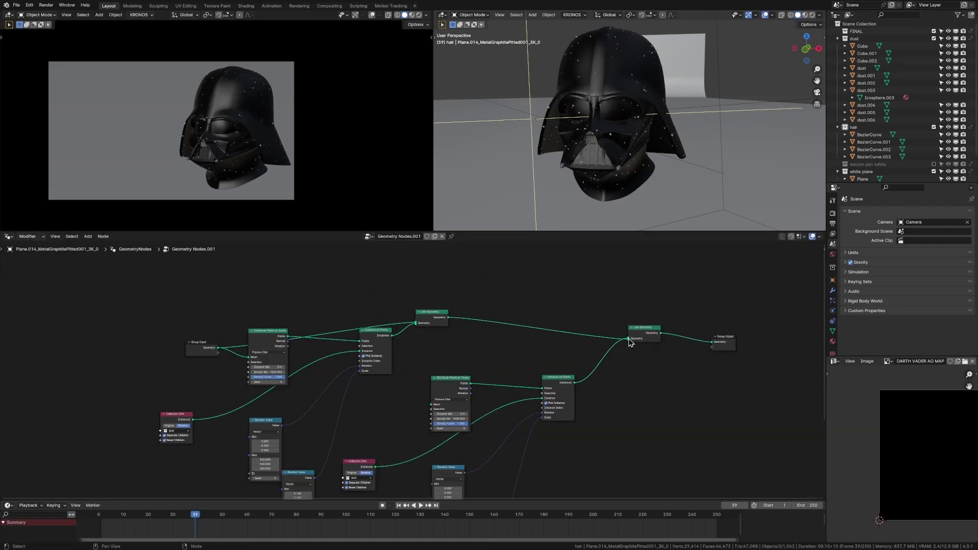
# Set the duplicated Collection Info node's collection to hair
pyautogui.moveTo(564, 428); pyautogui.dragTo(673, 373, button='middle')
pyautogui.scroll(6, 581, 393)
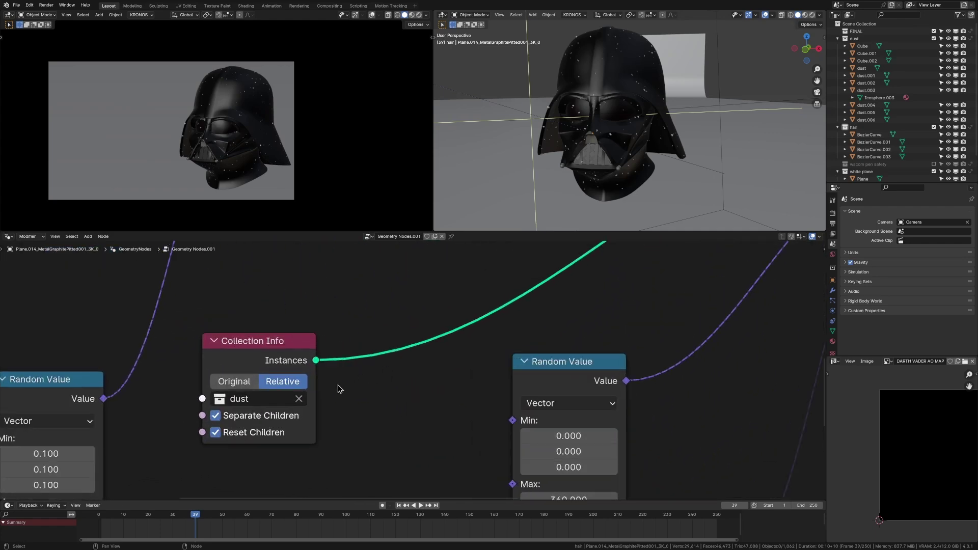
pyautogui.click(273, 401)
pyautogui.click(278, 262)
pyautogui.moveTo(585, 290); pyautogui.dragTo(571, 378, button='middle')
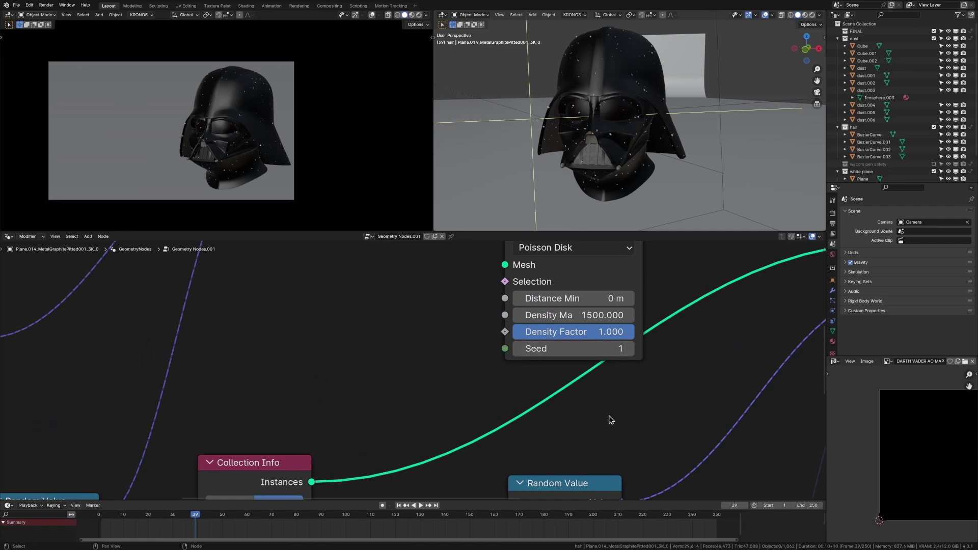
pyautogui.scroll(-4, 566, 355)
pyautogui.scroll(2, 629, 37)
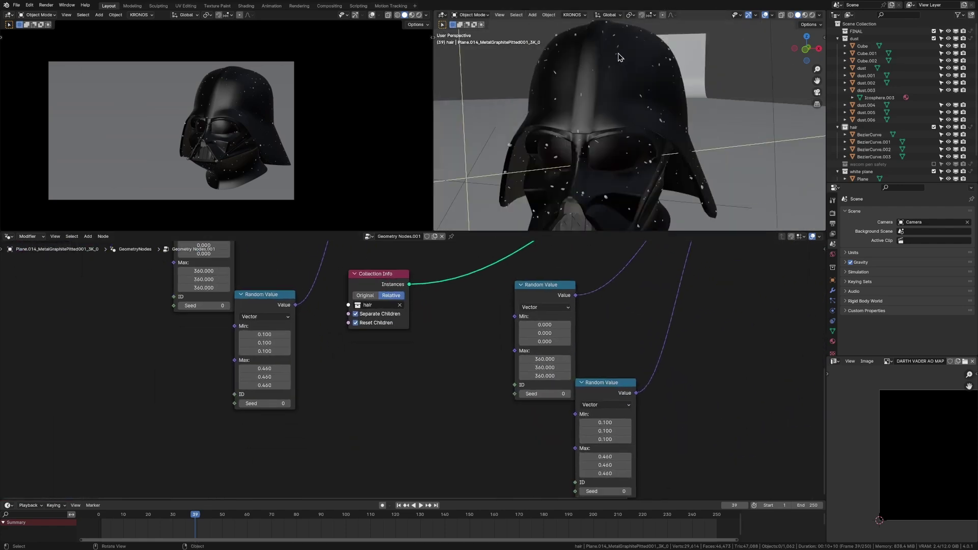
# Connect the Group Input's Geometry to the Mesh input of the duplicated Distribute Points on Faces node
pyautogui.moveTo(619, 53); pyautogui.dragTo(578, 92, button='middle')
pyautogui.moveTo(650, 347); pyautogui.dragTo(649, 336, button='middle')
pyautogui.scroll(6, 622, 433)
pyautogui.moveTo(615, 406); pyautogui.dragTo(714, 481)
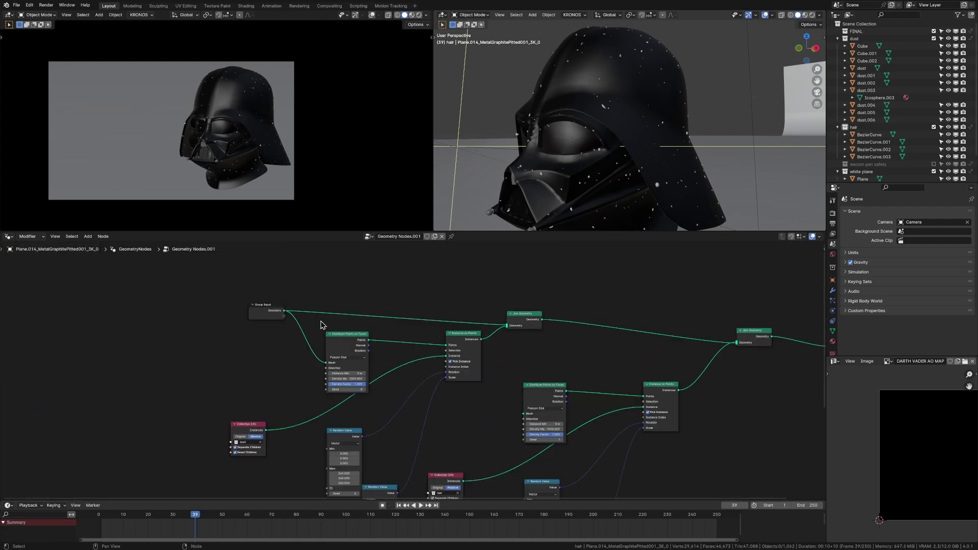
pyautogui.scroll(2, 285, 325)
pyautogui.moveTo(280, 307); pyautogui.dragTo(672, 473)
pyautogui.moveTo(659, 456); pyautogui.dragTo(550, 348, button='middle')
# Set the duplicated scale Random Value node's Min to 1.610 and Max to 1.970 on all three axes
pyautogui.scroll(-6, 559, 388)
pyautogui.moveTo(565, 478); pyautogui.dragTo(513, 354, button='middle')
pyautogui.scroll(8, 514, 354)
pyautogui.moveTo(513, 337); pyautogui.dragTo(530, 392)
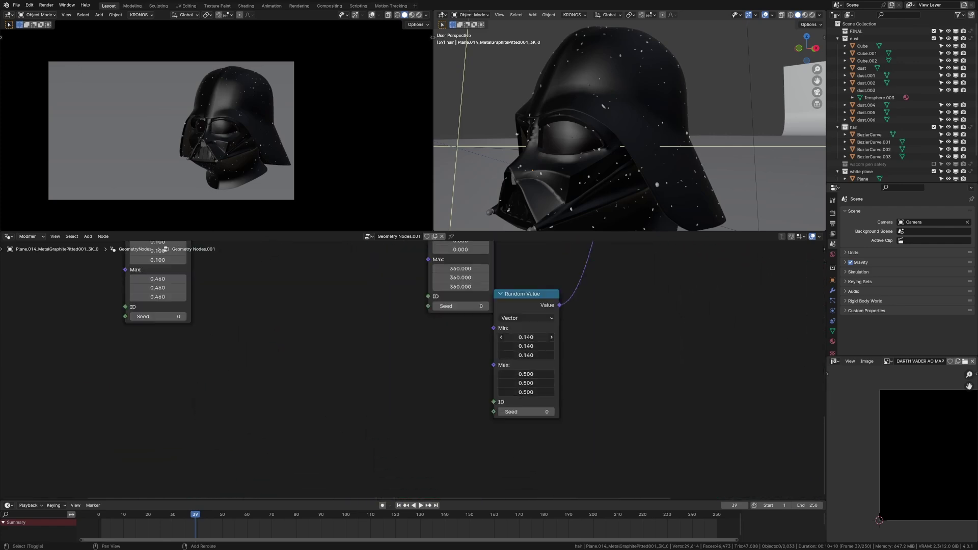
pyautogui.moveTo(532, 337)
pyautogui.mouseDown()
pyautogui.moveTo(570, 337)
pyautogui.moveTo(526, 337)
pyautogui.mouseUp()
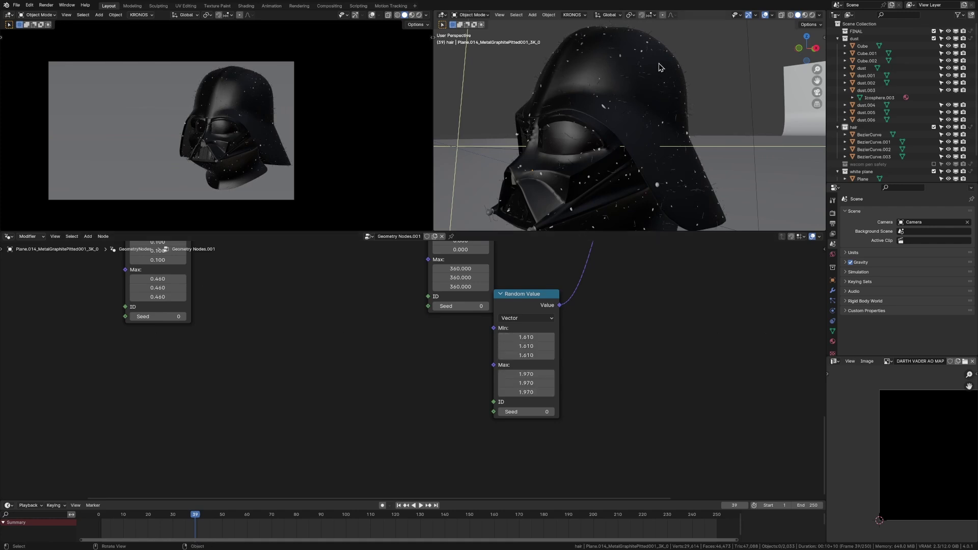
# Check the hair scatter on the helmet from another angle and save the file
pyautogui.moveTo(660, 66); pyautogui.dragTo(680, 105, button='middle')
pyautogui.scroll(-5, 680, 104)
pyautogui.hotkey('ctrl', 's')
pyautogui.scroll(-12, 604, 364)
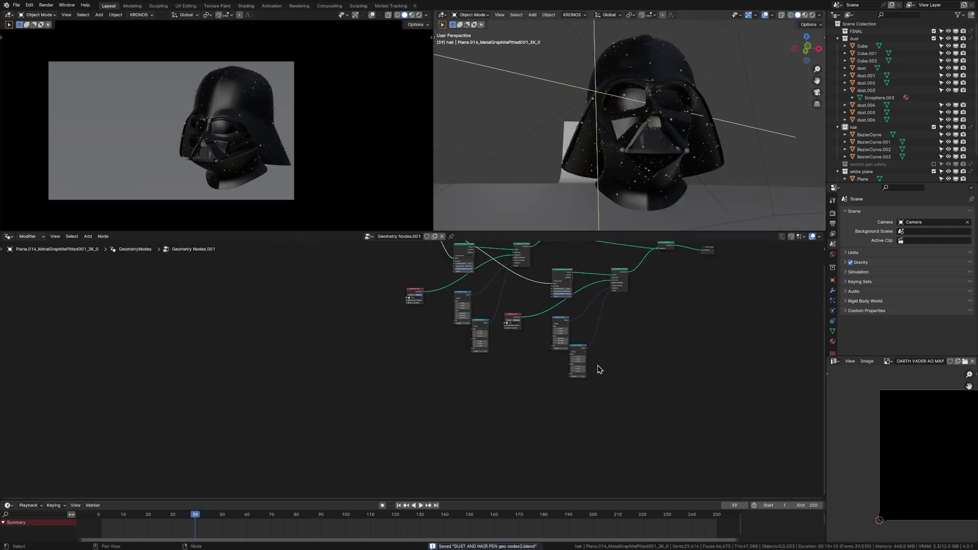
pyautogui.moveTo(625, 247); pyautogui.dragTo(579, 357, button='middle')
pyautogui.scroll(10, 595, 317)
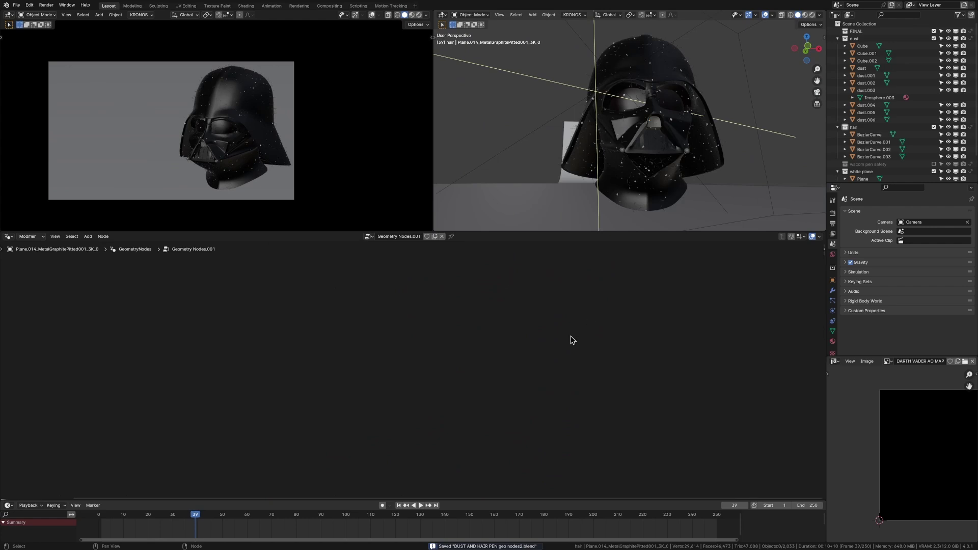
pyautogui.keyDown('shift'); pyautogui.scroll(-4, 541, 283); pyautogui.keyUp('shift')
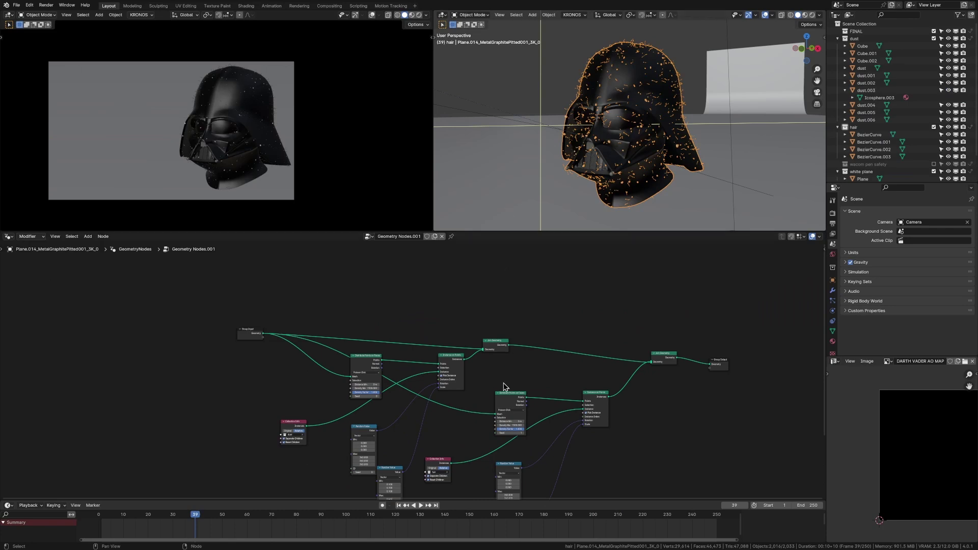
# Add an Image Texture node to the empty area of the geometry nodes tree
pyautogui.hotkey('shift', 'a')
pyautogui.moveTo(500, 416)
pyautogui.hotkey('shift', 'a')
pyautogui.write('image')
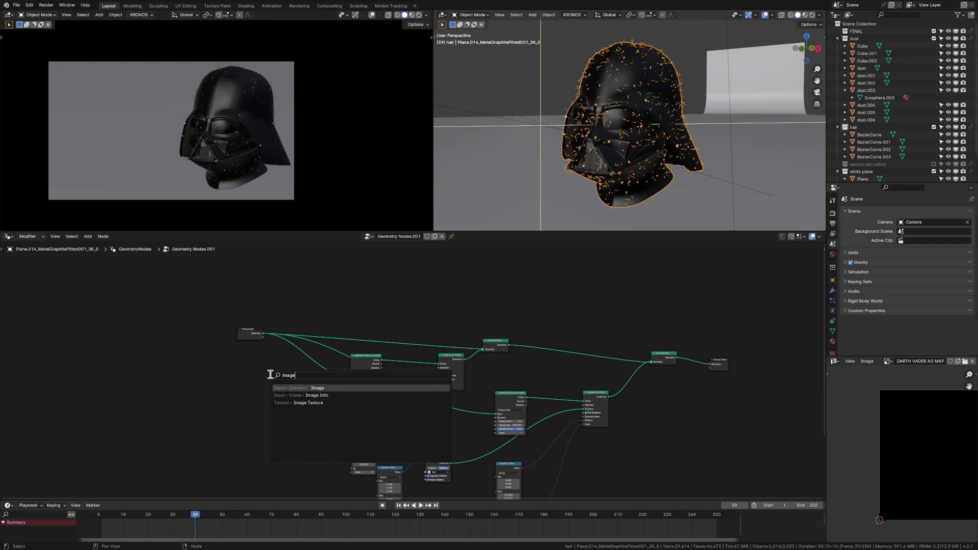
pyautogui.press('Down')
pyautogui.press('Down')
pyautogui.press('Return')
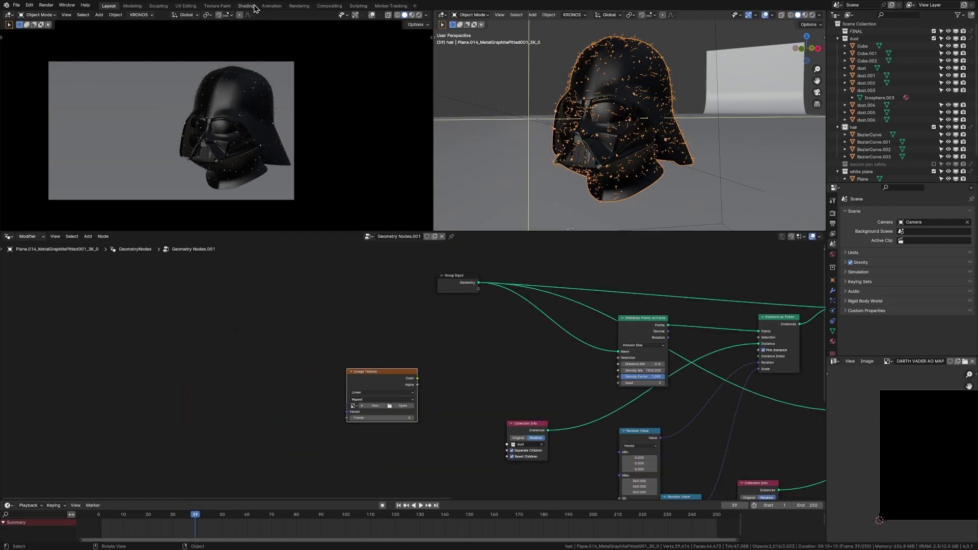
# Switch to the Shading workspace and add an Image Texture node to the helmet's MetalFineSilver001_3K material
pyautogui.click(246, 5)
pyautogui.scroll(-2, 617, 379)
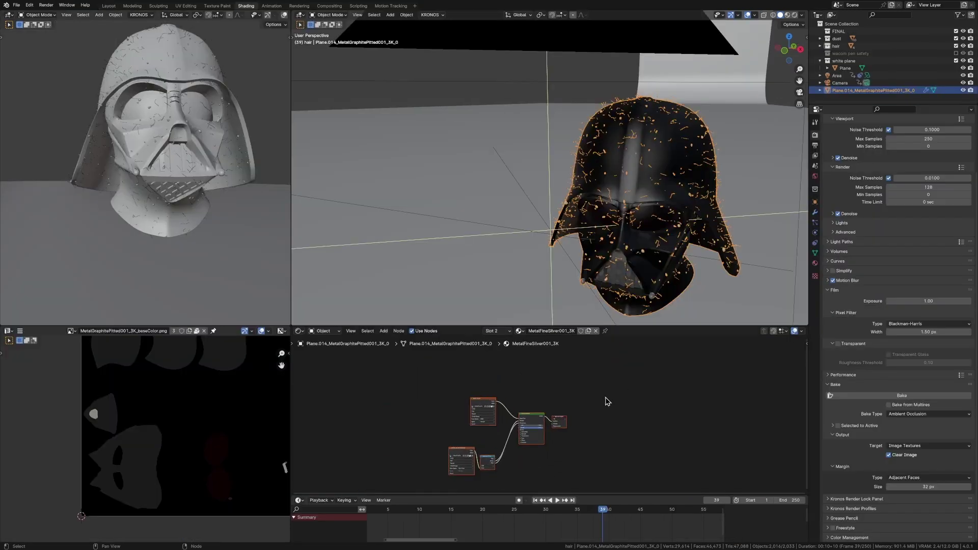
pyautogui.scroll(3, 578, 394)
pyautogui.hotkey('shift', 'a')
pyautogui.write('image')
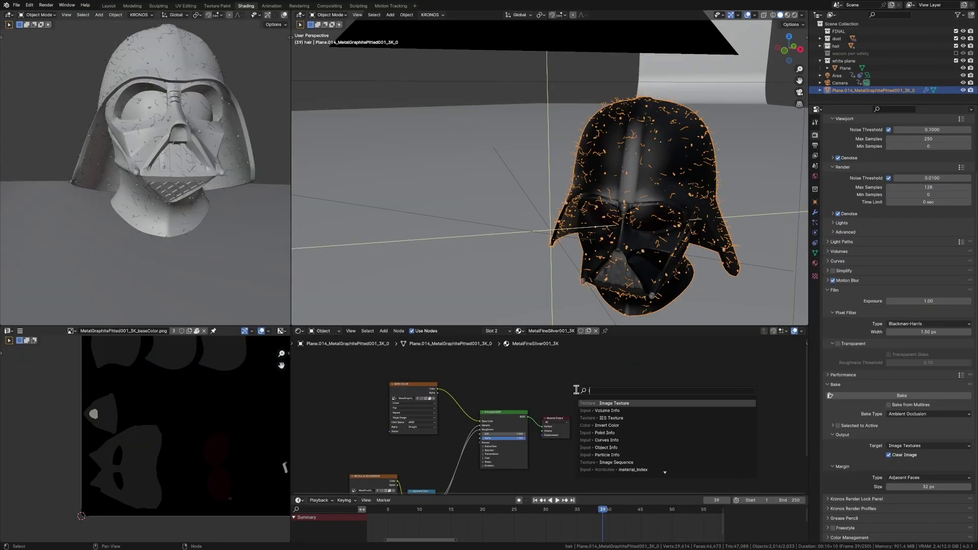
pyautogui.press('Return')
pyautogui.click(576, 389)
pyautogui.press('KP_Decimal')
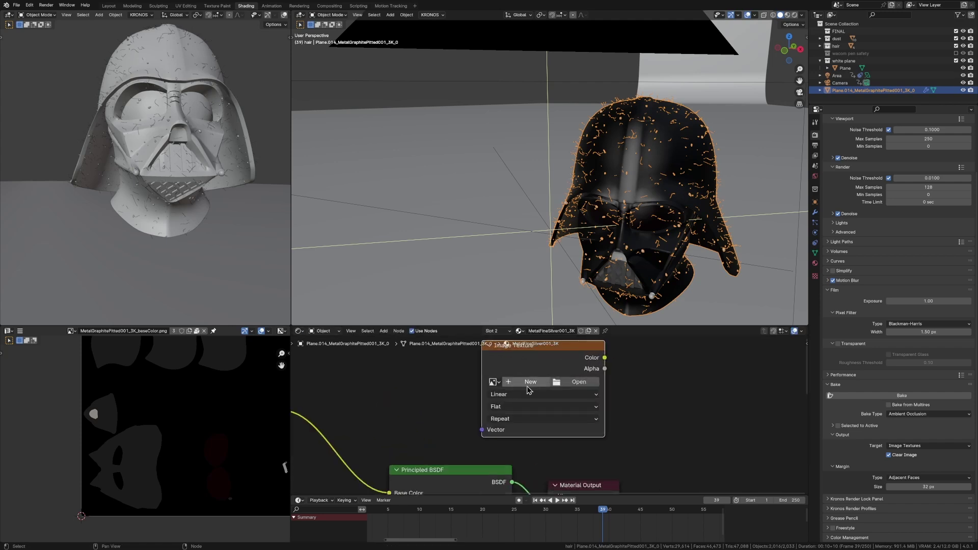
# Create a new image named AO_MAP BAKE 1.1 at 4096 × 4096 px in the Image Texture node
pyautogui.click(529, 382)
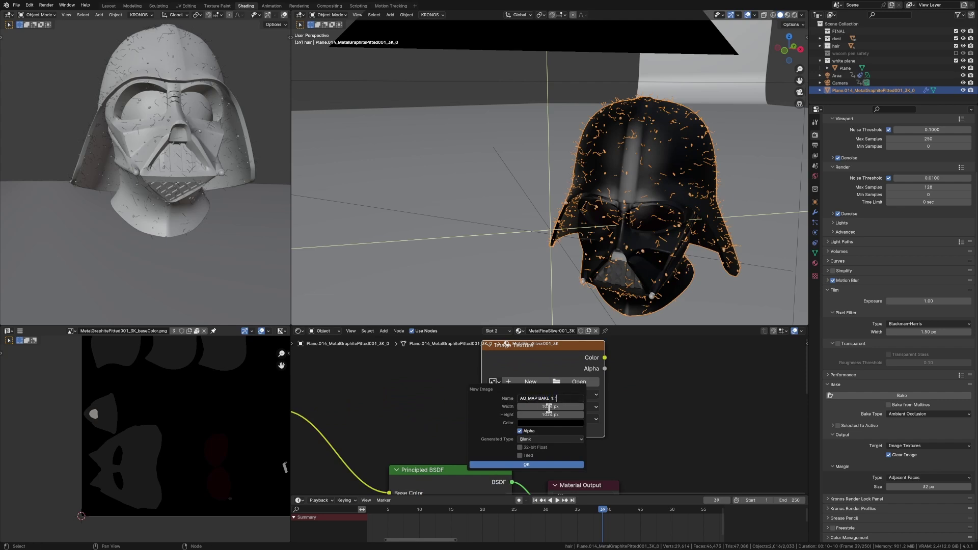
pyautogui.click(549, 406)
pyautogui.write('4096')
pyautogui.press('Tab')
pyautogui.press('Return')
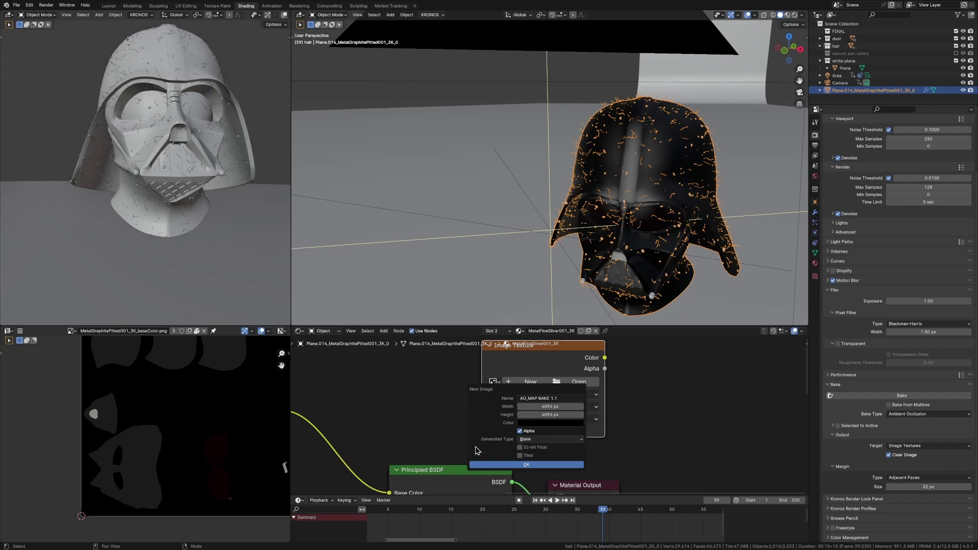
pyautogui.click(516, 465)
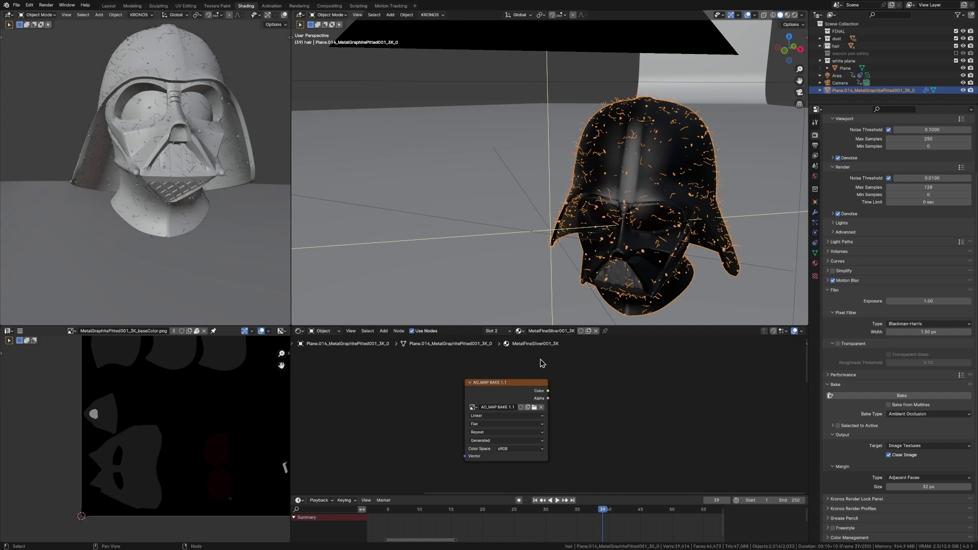
# Select the AO_MAP BAKE 1.1 node and, with Cycles as render engine, bake with the bake type Ambient Occlusion
pyautogui.click(532, 383)
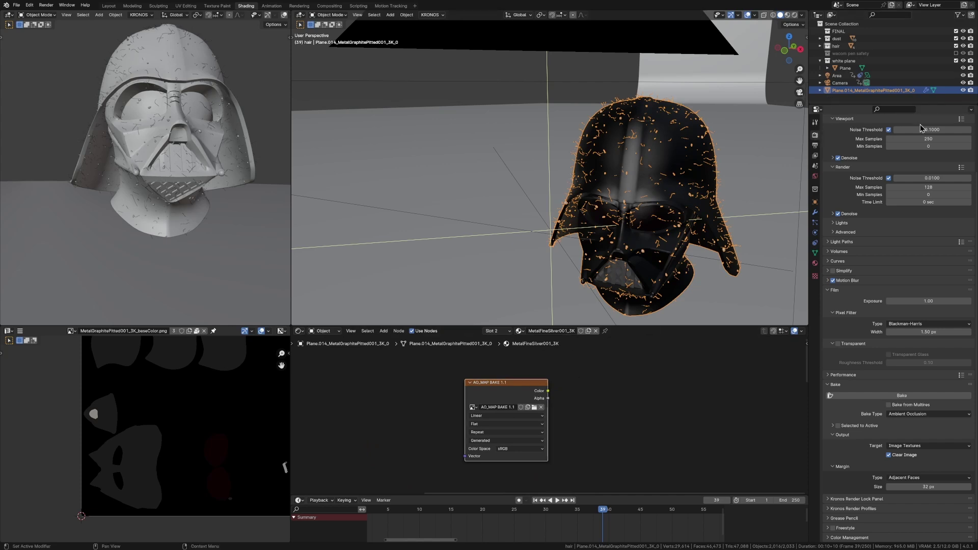
pyautogui.scroll(3, 897, 142)
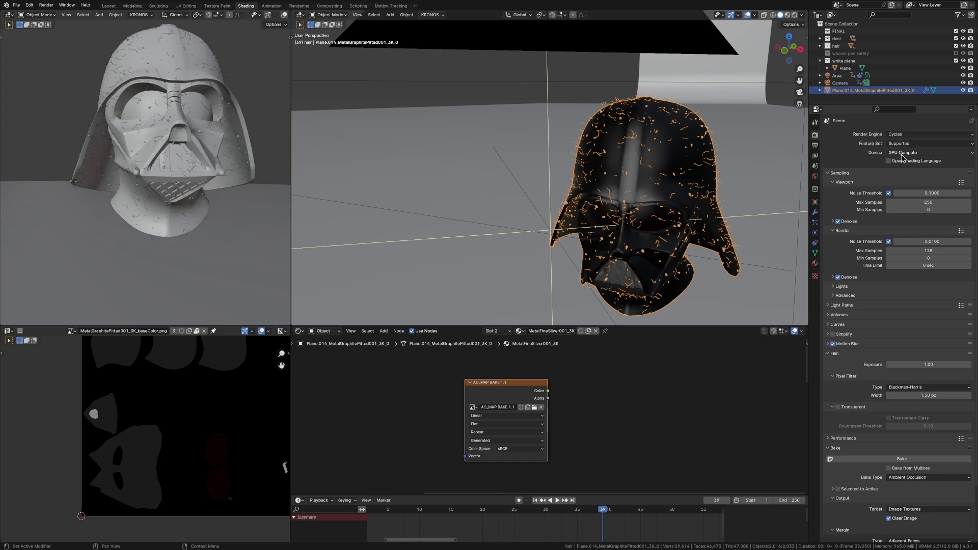
pyautogui.scroll(-3, 896, 184)
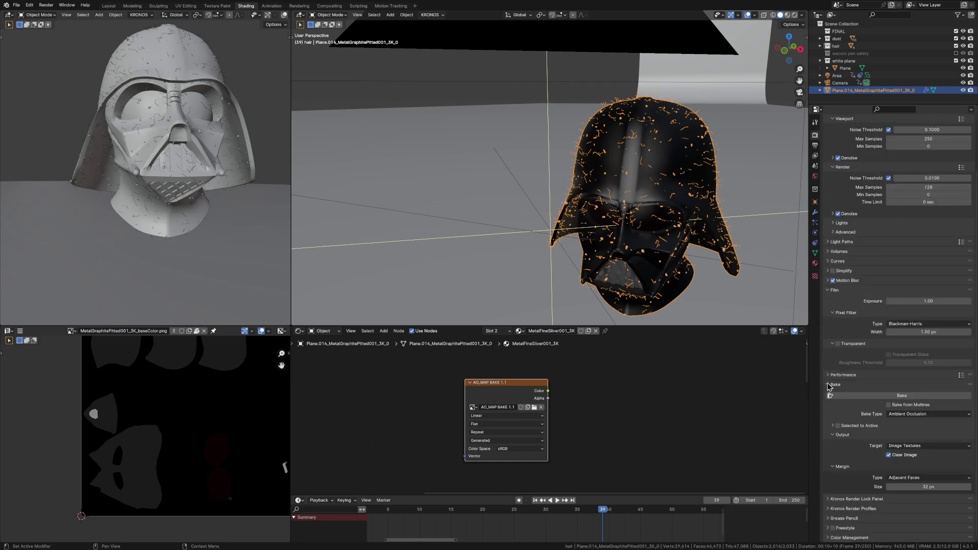
pyautogui.click(829, 385)
pyautogui.click(836, 449)
pyautogui.scroll(-3, 876, 436)
pyautogui.click(912, 415)
pyautogui.click(915, 431)
pyautogui.click(890, 396)
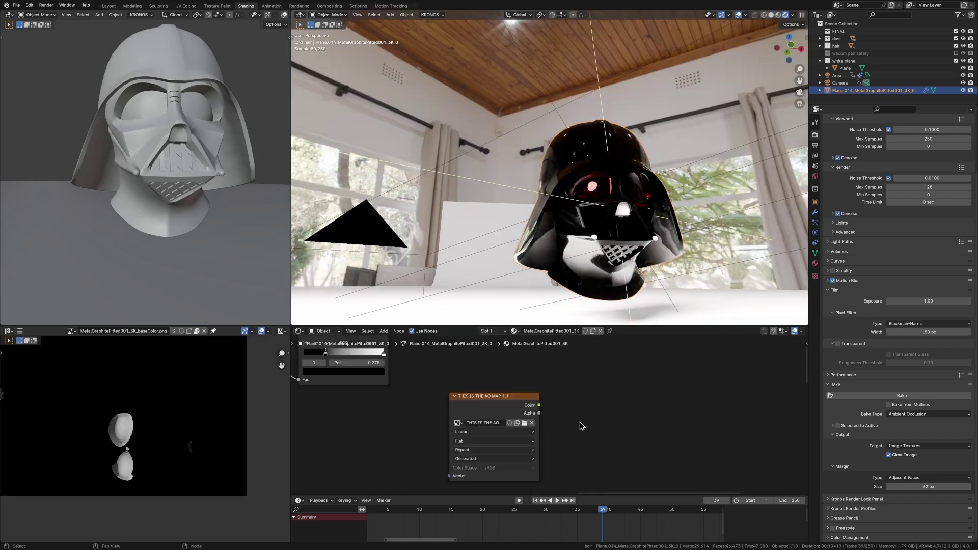
# Preview the THIS IS THE AO MAP 1.1 texture through the Material Output and inspect its shading on the helmet
pyautogui.scroll(2, 544, 385)
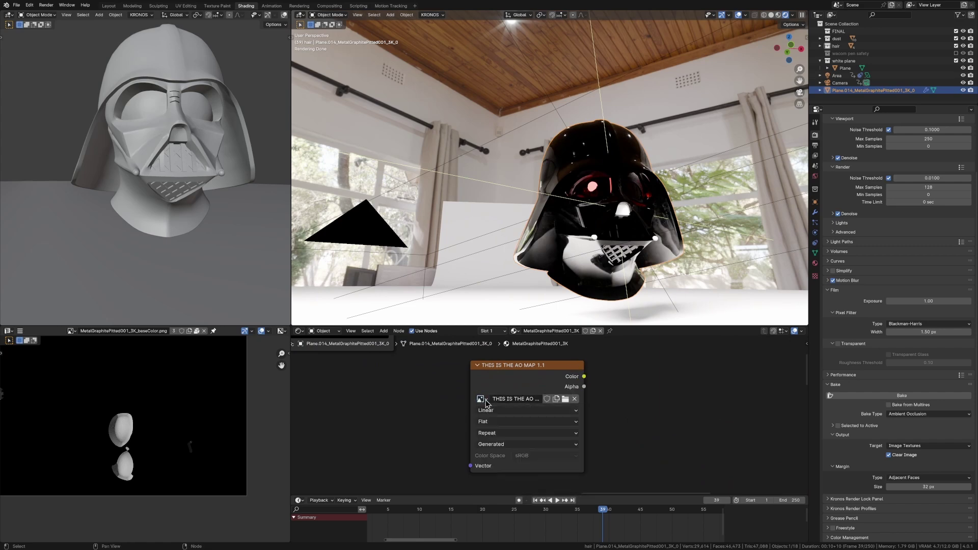
pyautogui.keyDown('ctrl'); pyautogui.keyDown('shift'); pyautogui.click(526, 380); pyautogui.keyUp('shift'); pyautogui.keyUp('ctrl')
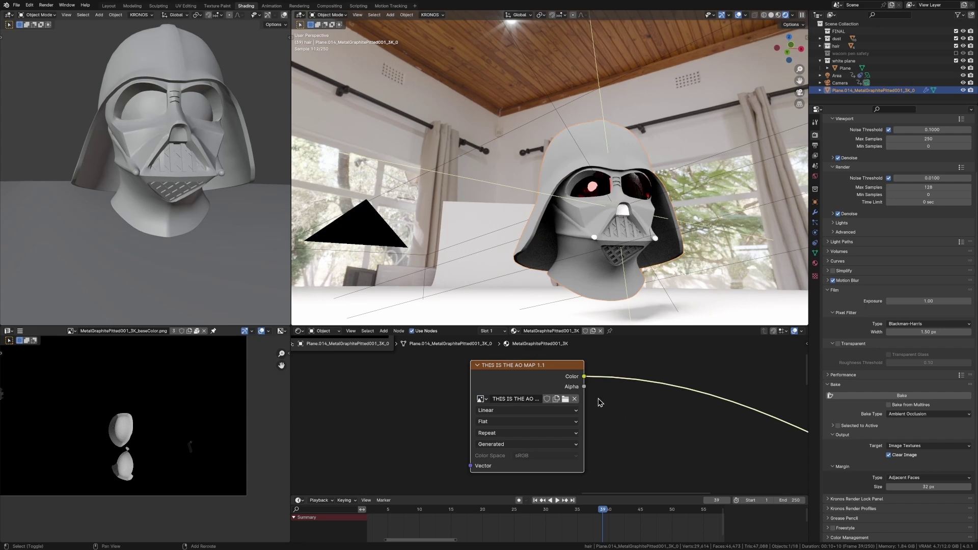
pyautogui.moveTo(612, 397); pyautogui.dragTo(439, 415, button='middle')
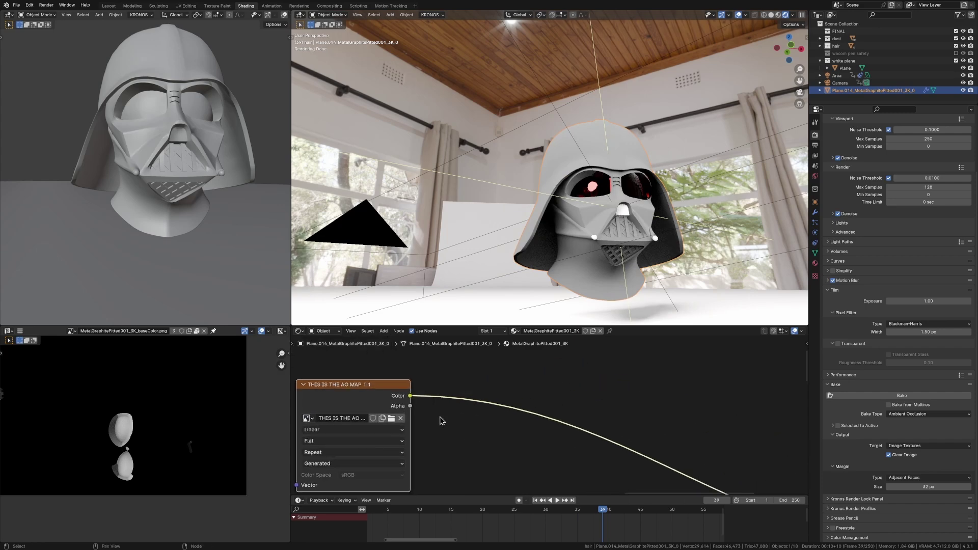
pyautogui.scroll(-9, 441, 420)
pyautogui.moveTo(530, 424); pyautogui.dragTo(524, 405, button='middle')
pyautogui.scroll(2, 538, 439)
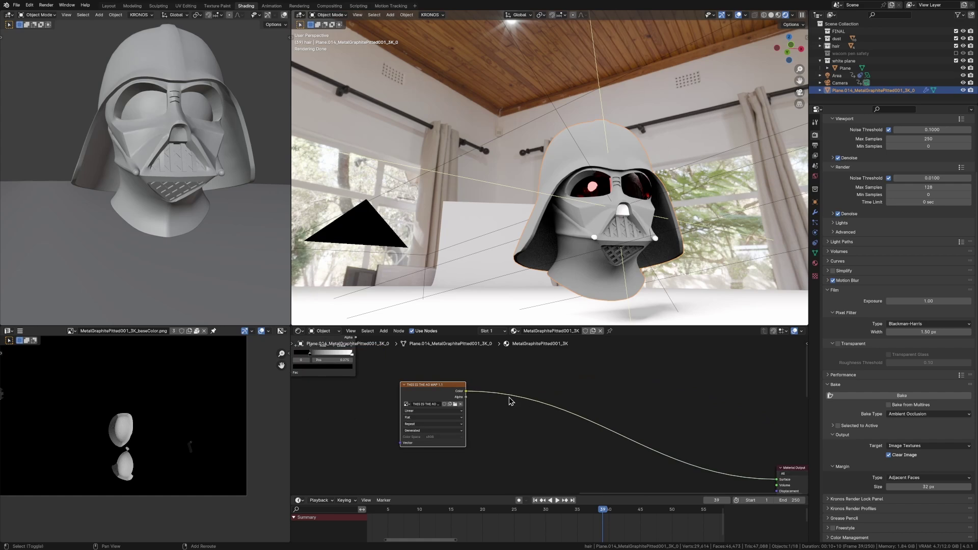
pyautogui.scroll(6, 597, 191)
pyautogui.scroll(-3, 598, 191)
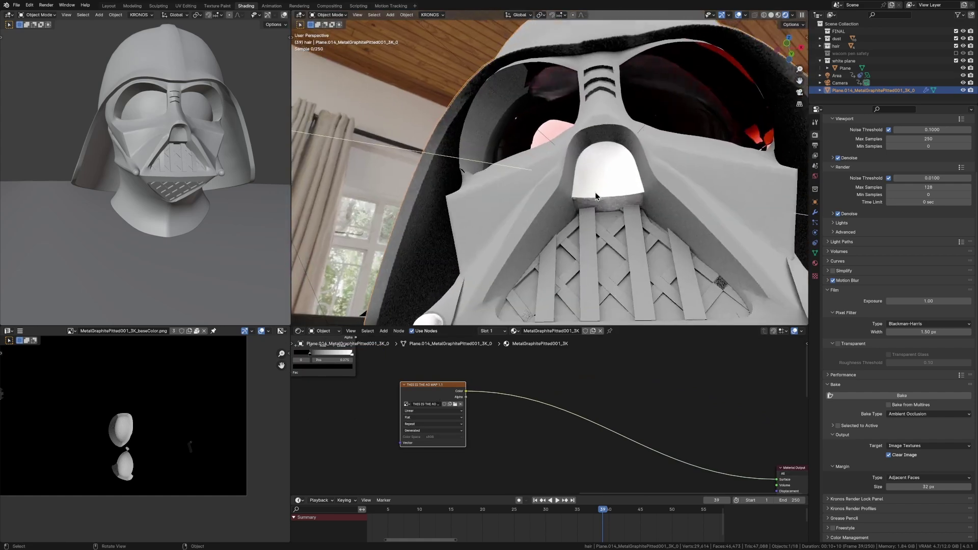
pyautogui.moveTo(558, 257); pyautogui.dragTo(619, 224, button='middle')
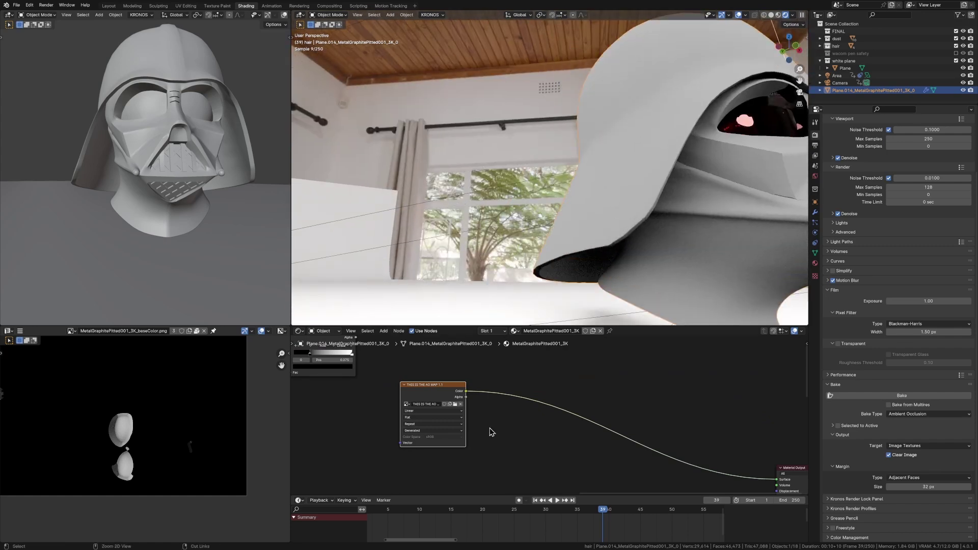
# Insert a Color Ramp node between the THIS IS THE AO MAP 1.1 texture and the Material Output
pyautogui.hotkey('ctrl', 'r')
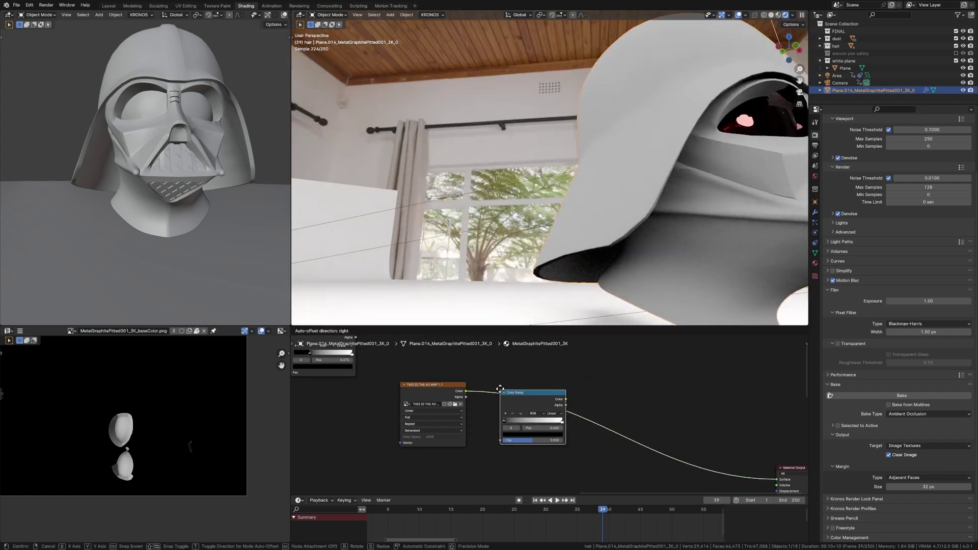
pyautogui.click(489, 382)
pyautogui.scroll(2, 496, 412)
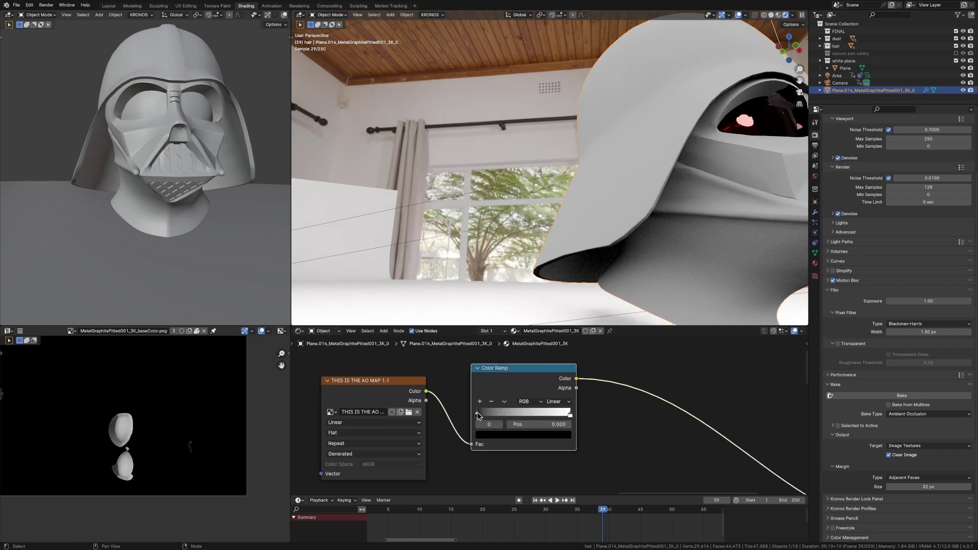
# Try moving the Color Ramp's black stop to position 0.157 and open the ramp's flip and distribute options
pyautogui.moveTo(478, 416)
pyautogui.mouseDown()
pyautogui.moveTo(556, 414)
pyautogui.moveTo(472, 409)
pyautogui.moveTo(491, 414)
pyautogui.mouseUp()
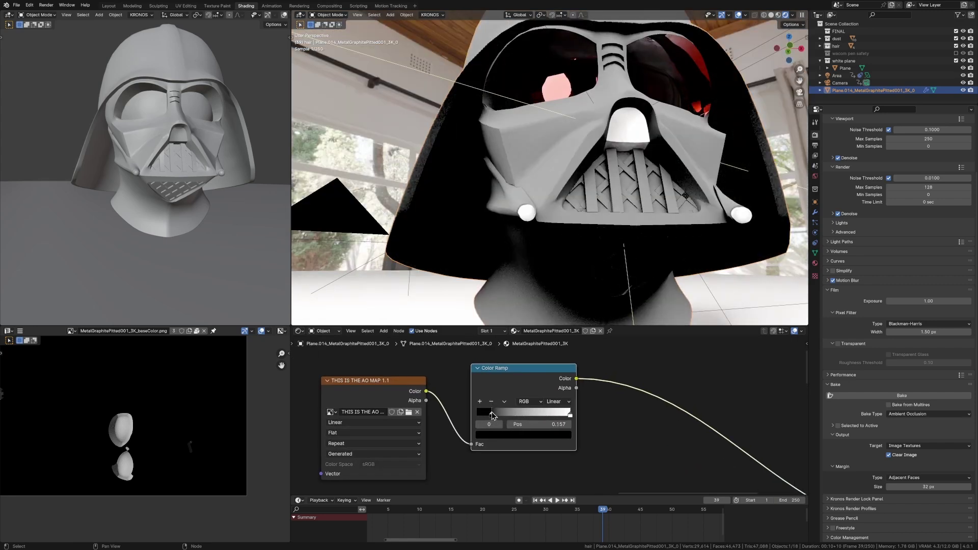
pyautogui.scroll(6, 490, 397)
pyautogui.click(521, 372)
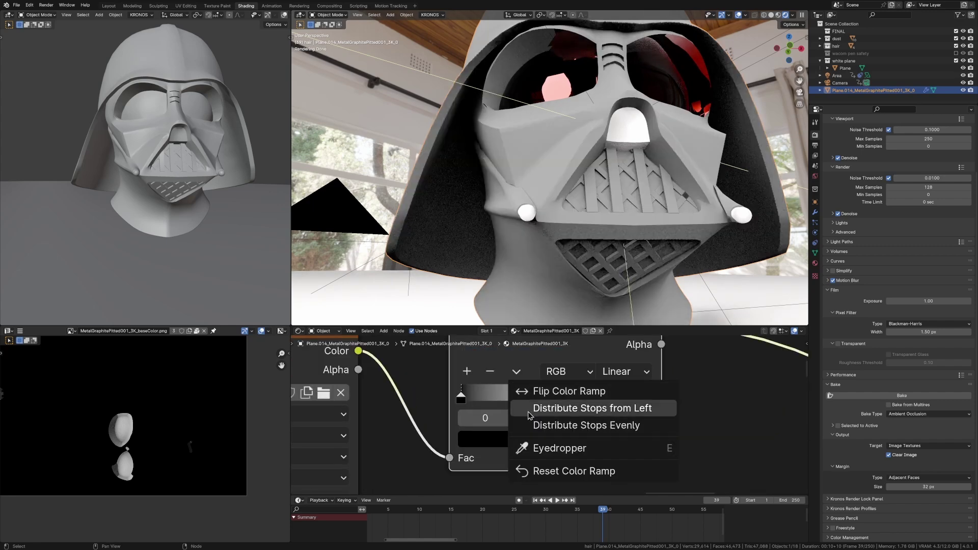
# Save the file and return to the Layout workspace at the empty Image Texture node in the geometry nodes tree
pyautogui.scroll(-8, 353, 382)
pyautogui.moveTo(354, 382); pyautogui.dragTo(573, 429, button='middle')
pyautogui.hotkey('ctrl', 's')
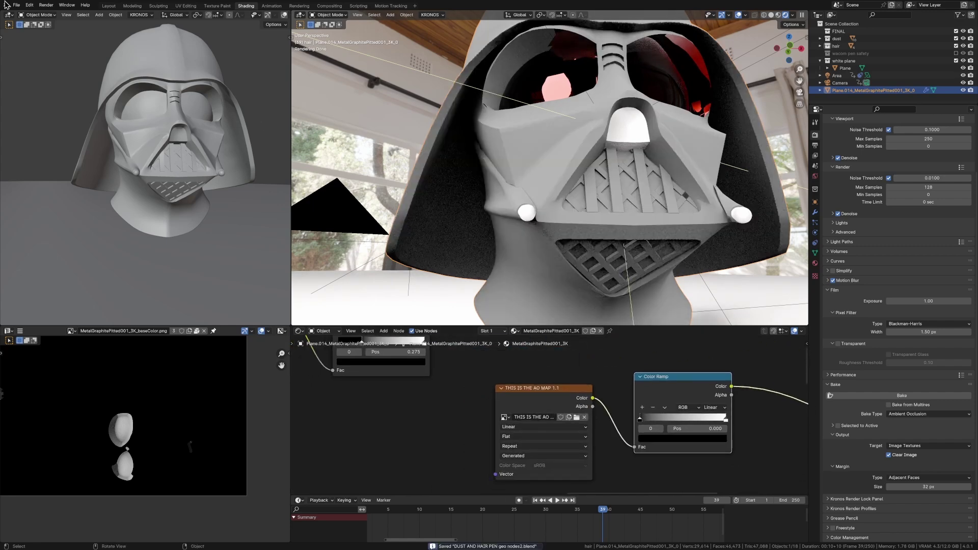
pyautogui.click(108, 5)
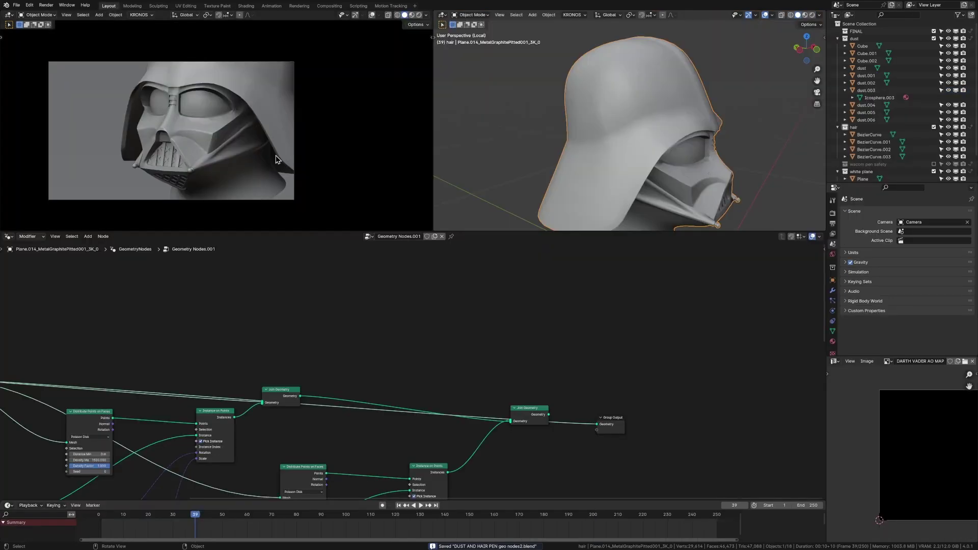
pyautogui.scroll(4, 378, 389)
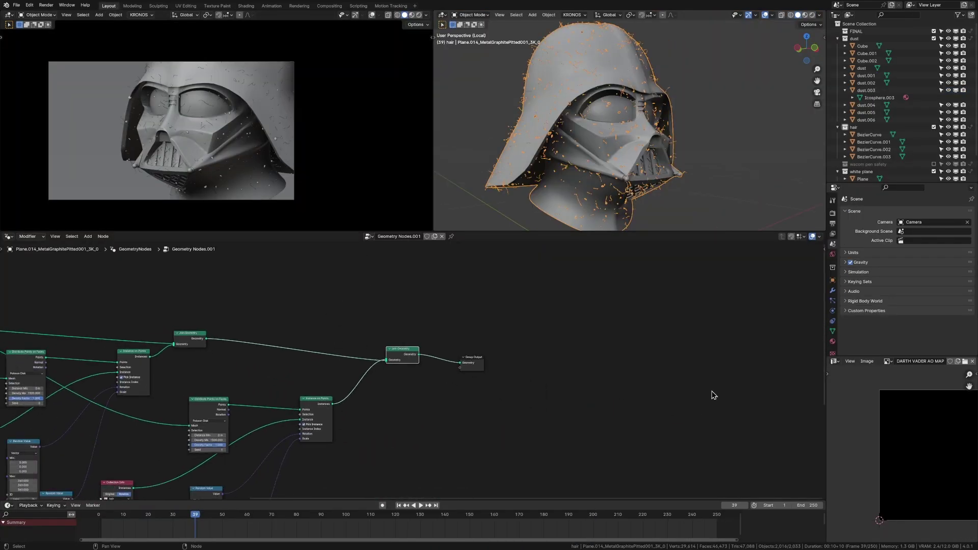
pyautogui.moveTo(291, 413); pyautogui.dragTo(804, 413, button='middle')
pyautogui.scroll(12, 343, 422)
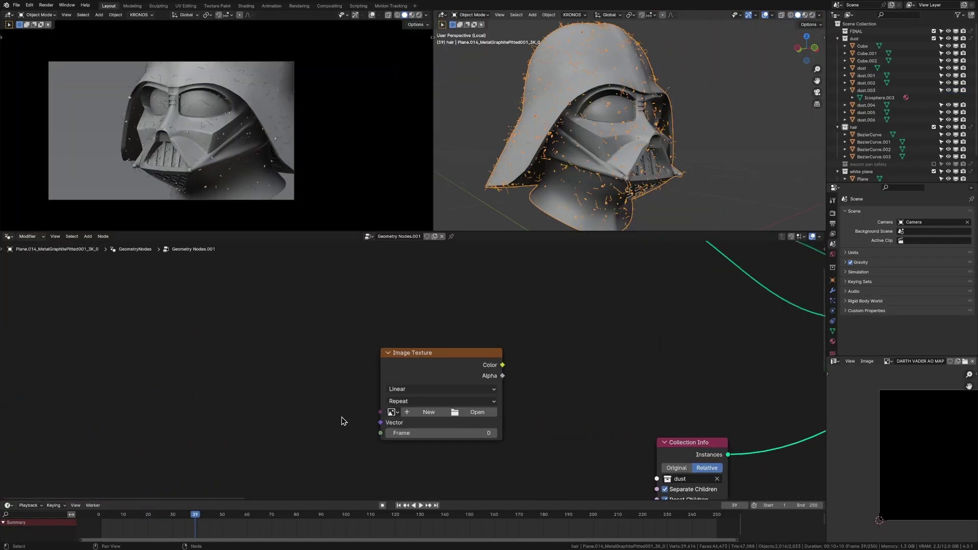
# Load the THIS IS THE AO MAP 1.1 image into the Image Texture node and add a Named Attribute node beside it
pyautogui.click(399, 411)
pyautogui.scroll(-2, 402, 413)
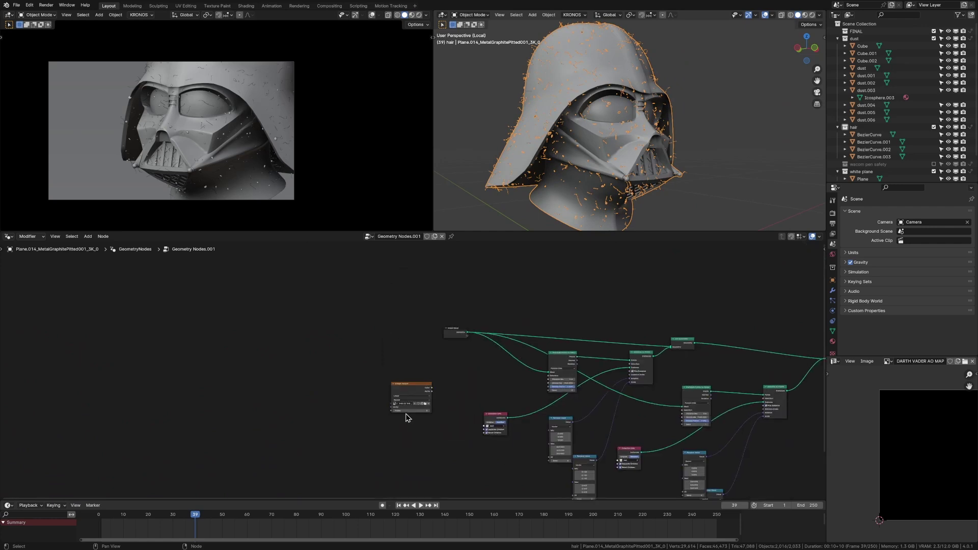
pyautogui.scroll(6, 400, 400)
pyautogui.moveTo(391, 371); pyautogui.dragTo(529, 364, button='middle')
pyautogui.hotkey('shift', 'a')
pyautogui.click(476, 363)
pyautogui.write('name')
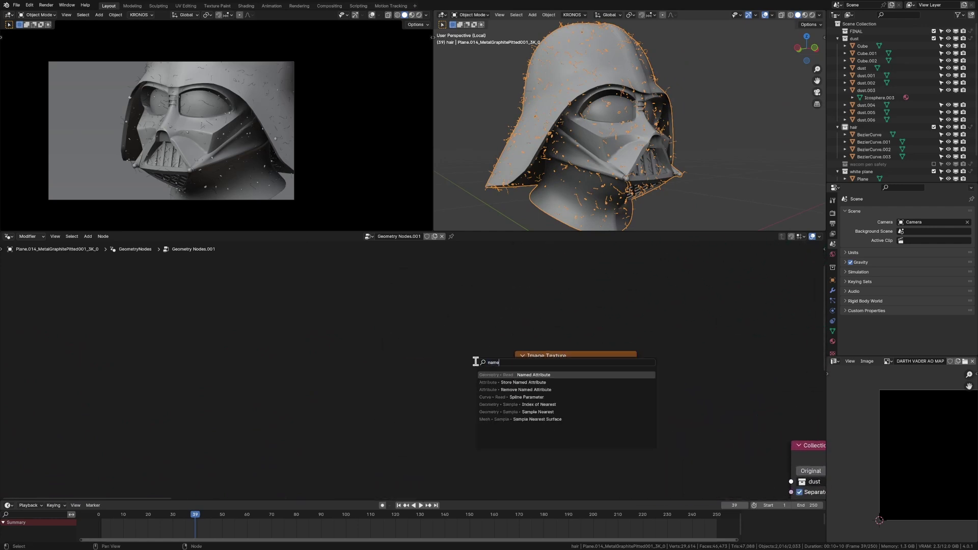
pyautogui.press('Return')
pyautogui.click(321, 351)
pyautogui.moveTo(333, 362); pyautogui.dragTo(322, 343)
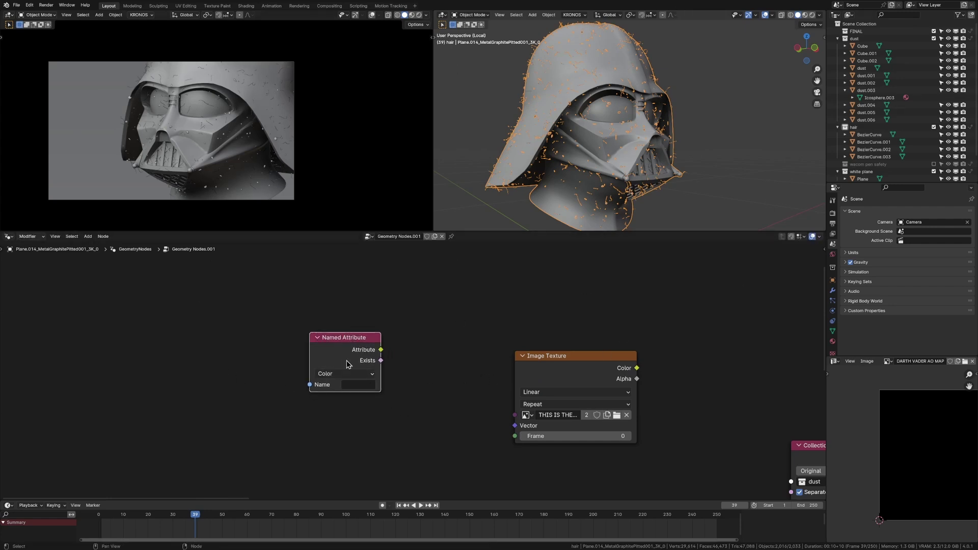
# Set the Named Attribute node's data type to Vector and its name to the darth vaders map UV map
pyautogui.click(345, 374)
pyautogui.click(345, 421)
pyautogui.click(354, 385)
pyautogui.click(832, 331)
pyautogui.scroll(-3, 866, 277)
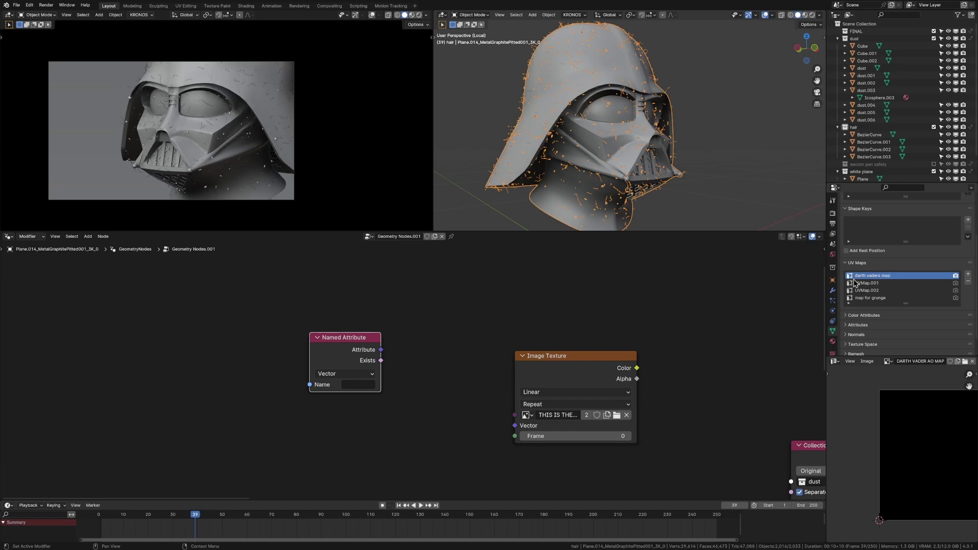
pyautogui.click(361, 384)
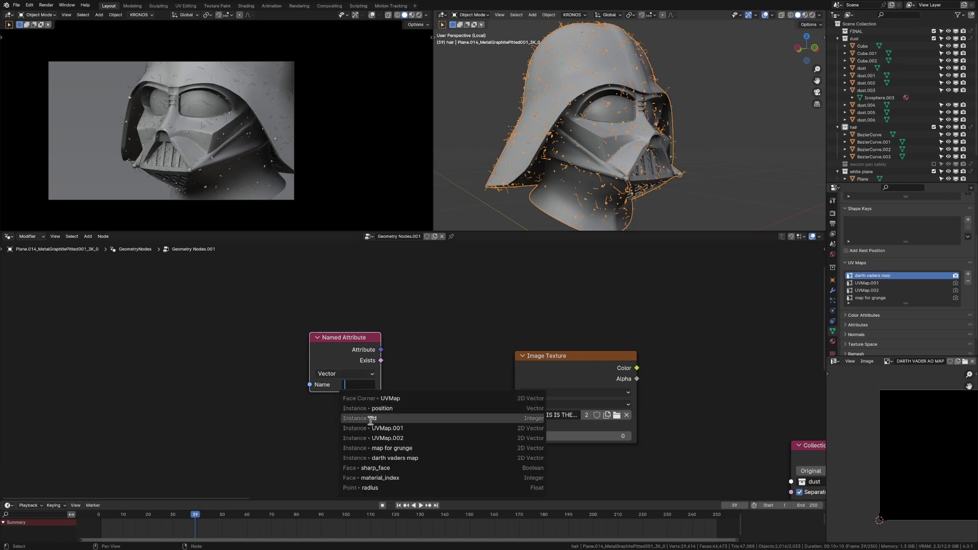
pyautogui.click(417, 458)
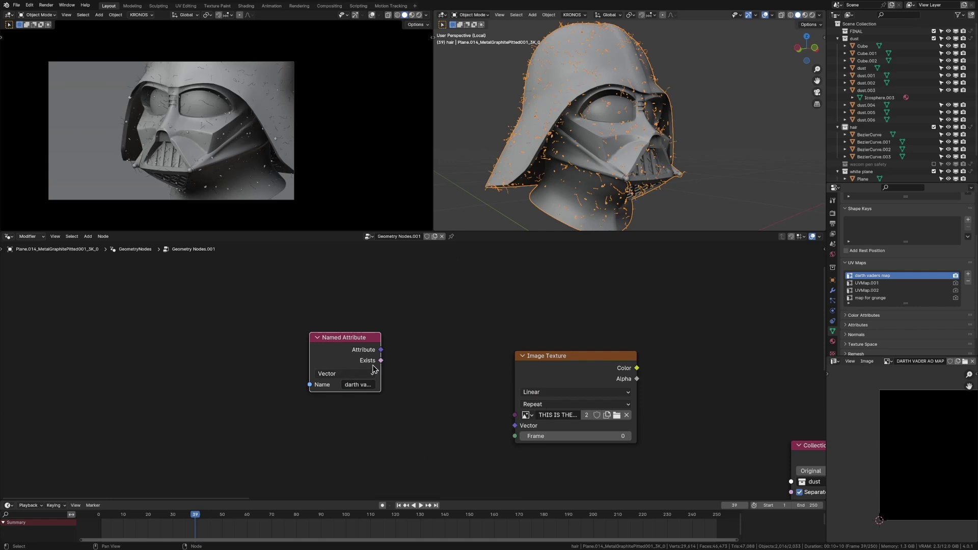
# Connect the Named Attribute's Attribute output to the Image Texture's Vector input and save the file
pyautogui.moveTo(381, 351); pyautogui.dragTo(525, 427)
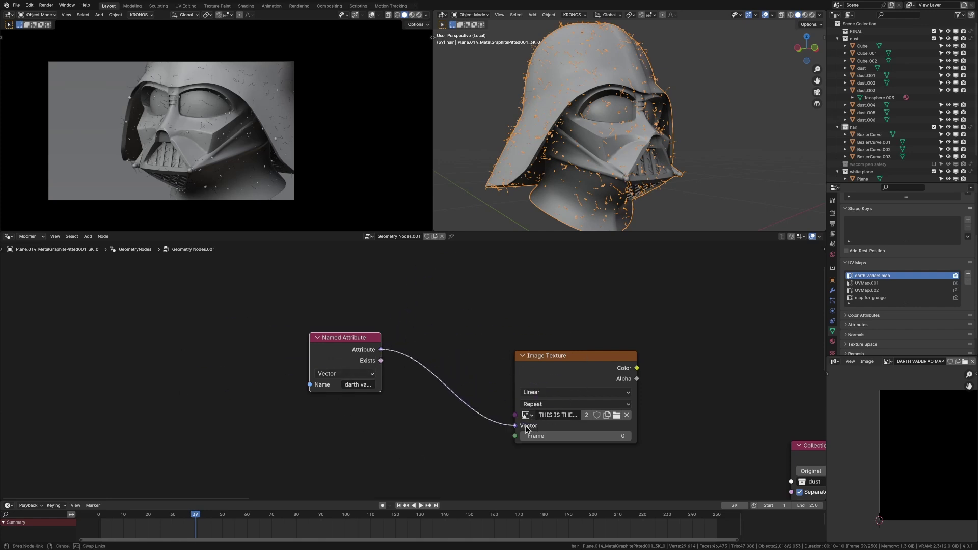
pyautogui.click(545, 380)
pyautogui.moveTo(595, 383); pyautogui.dragTo(512, 377, button='middle')
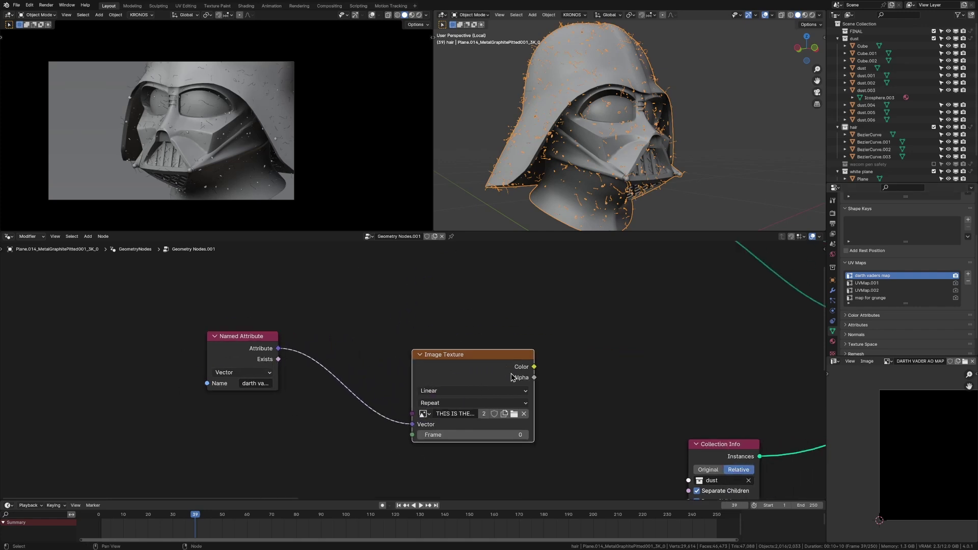
pyautogui.hotkey('ctrl', 's')
pyautogui.scroll(-6, 481, 365)
pyautogui.scroll(5, 591, 361)
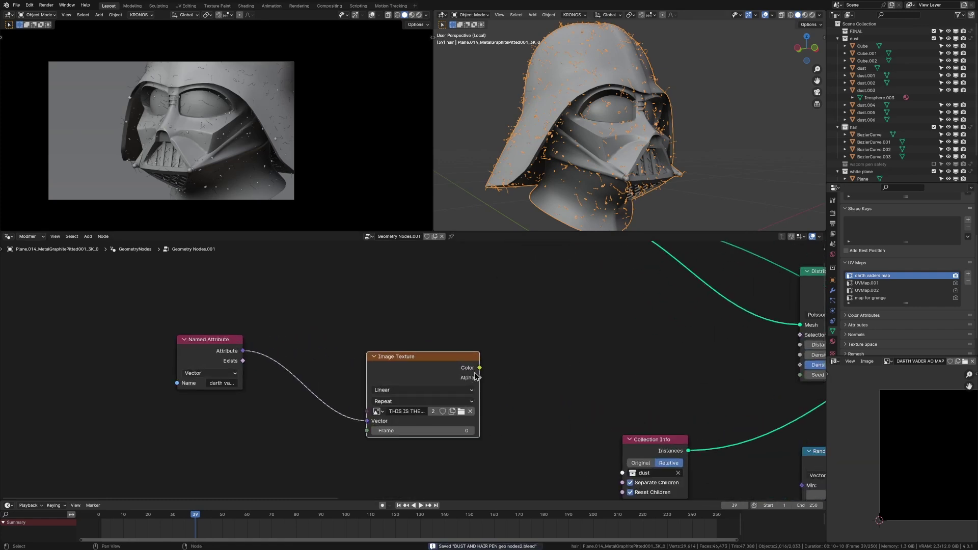
# Add a Color Ramp node and connect the Image Texture's Color output to its Fac input
pyautogui.moveTo(480, 368); pyautogui.dragTo(378, 417)
pyautogui.scroll(-3, 395, 310)
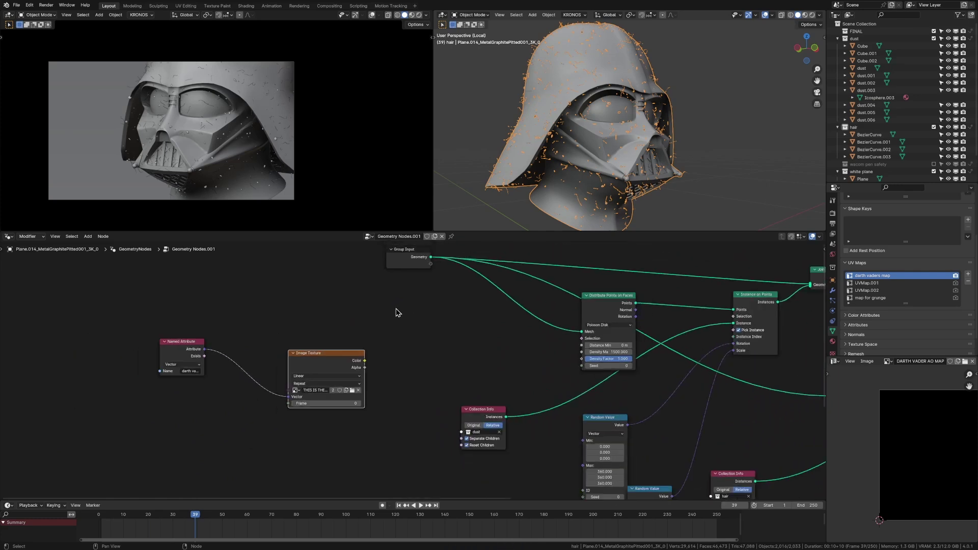
pyautogui.scroll(3, 373, 387)
pyautogui.moveTo(373, 386); pyautogui.dragTo(279, 401, button='middle')
pyautogui.hotkey('shift', 'a')
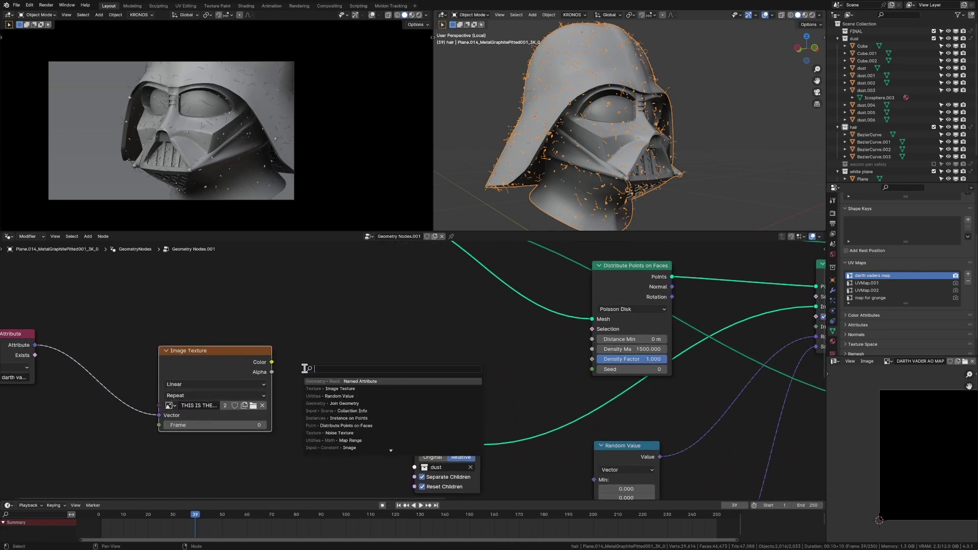
pyautogui.write('color ramp')
pyautogui.press('Return')
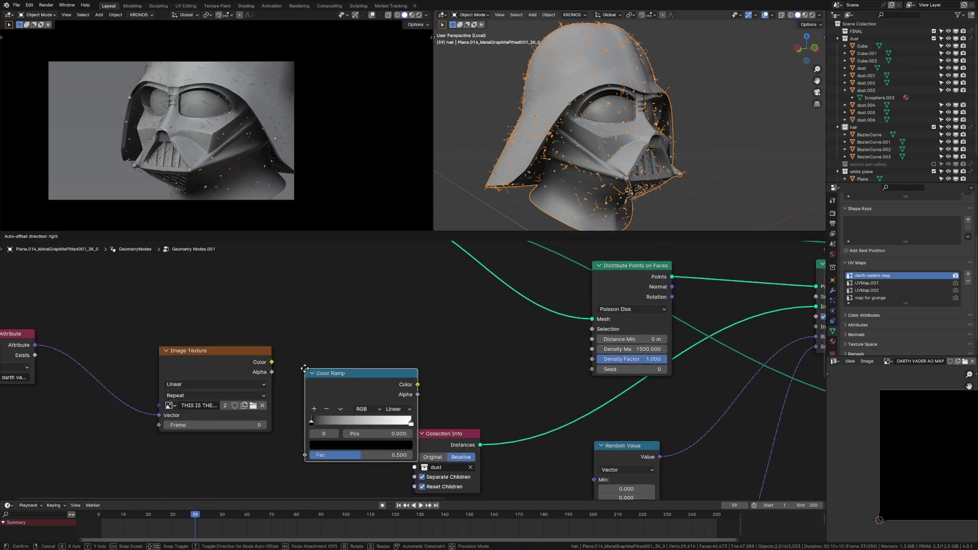
pyautogui.click(338, 314)
pyautogui.moveTo(272, 362); pyautogui.dragTo(350, 407)
# Connect the Color Ramp's Color output to the Density Factor of both Distribute Points on Faces nodes and save the file
pyautogui.moveTo(447, 326); pyautogui.dragTo(592, 358)
pyautogui.moveTo(626, 377); pyautogui.dragTo(338, 352, button='middle')
pyautogui.scroll(-4, 338, 351)
pyautogui.scroll(-1, 337, 355)
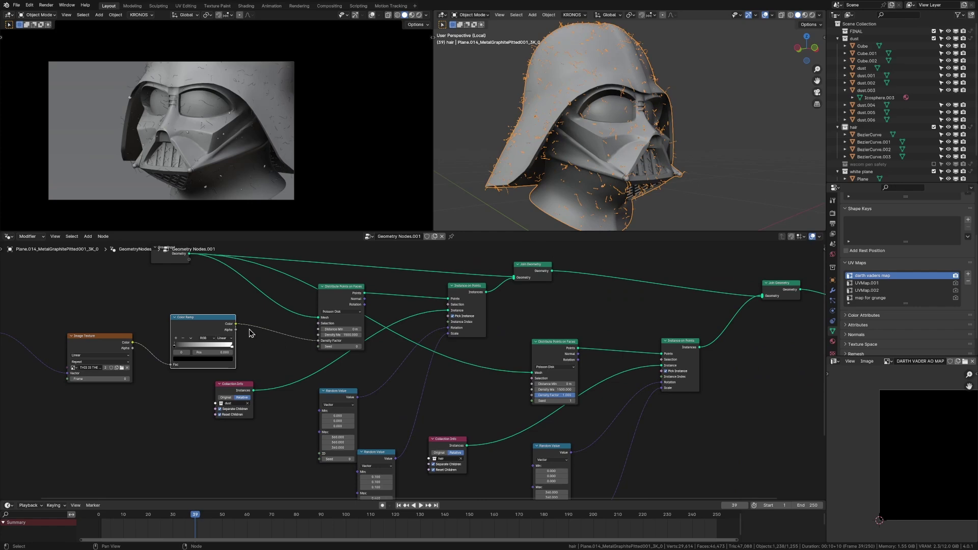
pyautogui.moveTo(237, 325); pyautogui.dragTo(532, 395)
pyautogui.hotkey('ctrl', 's')
# Reposition the Image Texture and Color Ramp nodes so they sit closer to the Named Attribute node
pyautogui.moveTo(214, 375); pyautogui.dragTo(451, 391, button='middle')
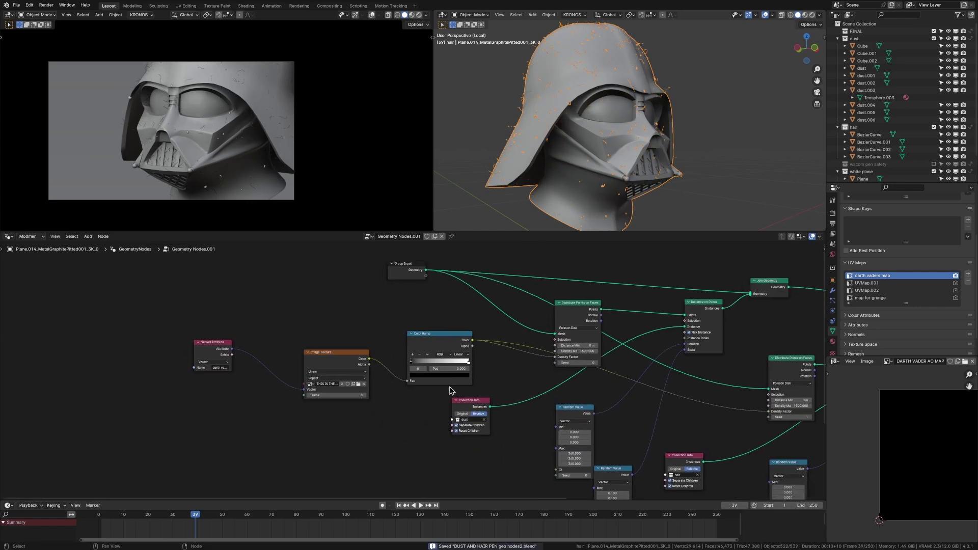
pyautogui.scroll(7, 428, 387)
pyautogui.moveTo(262, 336); pyautogui.dragTo(229, 318)
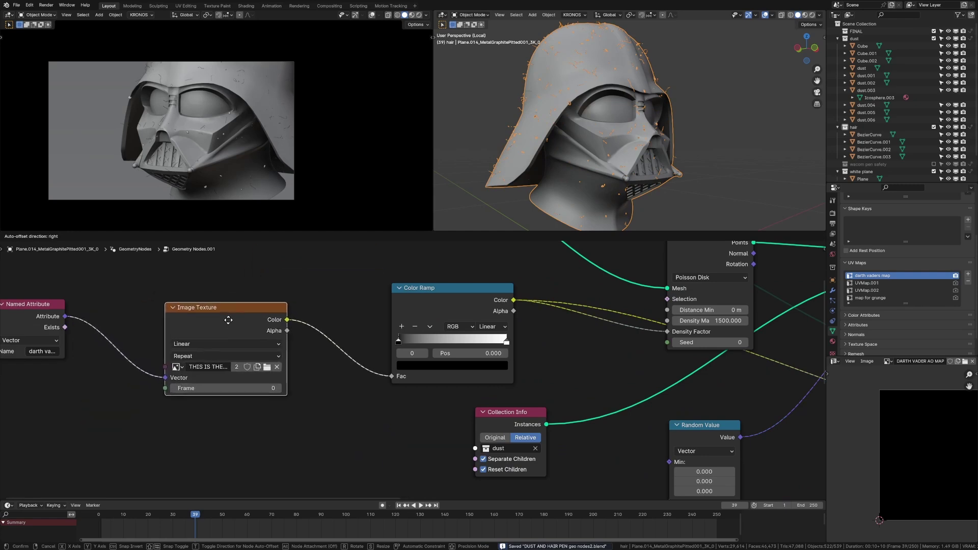
pyautogui.moveTo(451, 297); pyautogui.dragTo(396, 287)
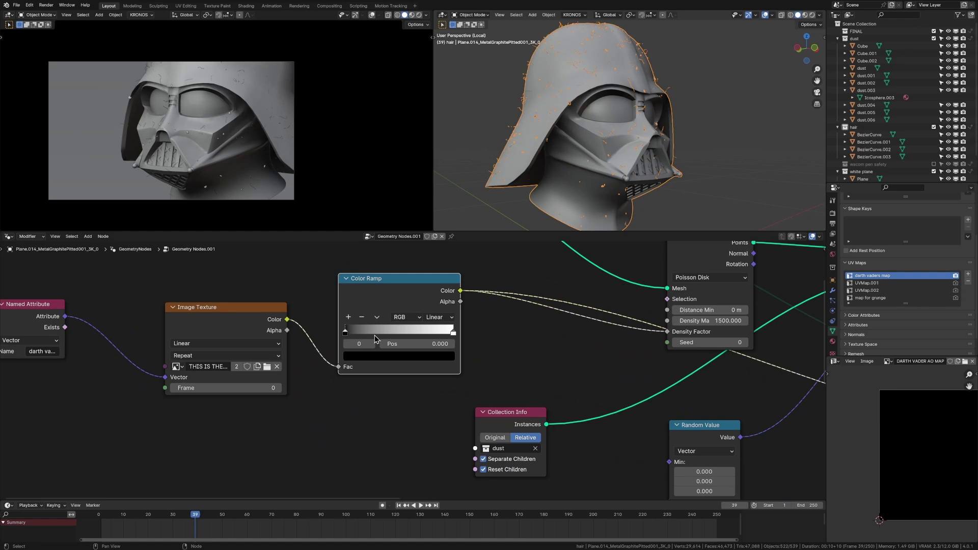
# Try disconnecting the Density Factor of the dust's Distribute Points on Faces node and lowering it to 0
pyautogui.moveTo(381, 332); pyautogui.dragTo(130, 364, button='middle')
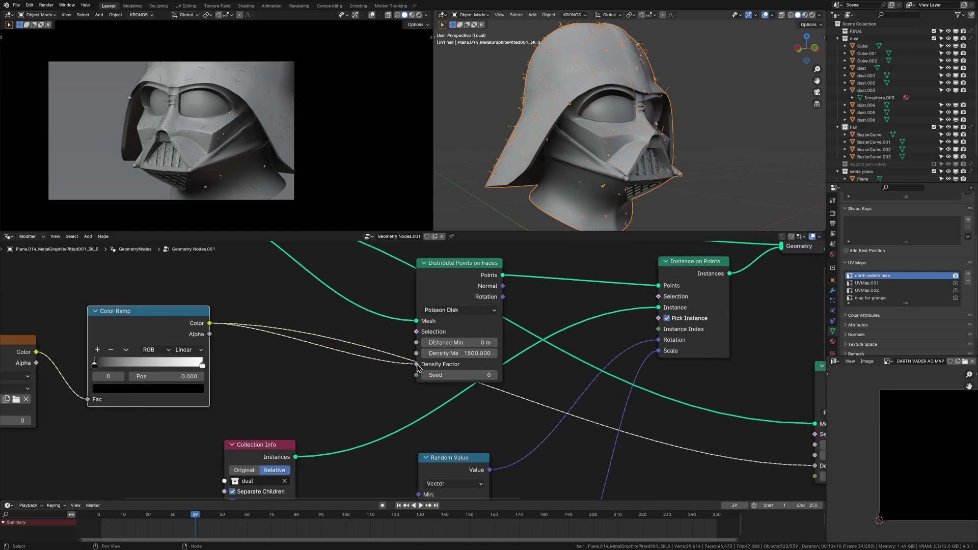
pyautogui.moveTo(377, 361); pyautogui.dragTo(450, 366)
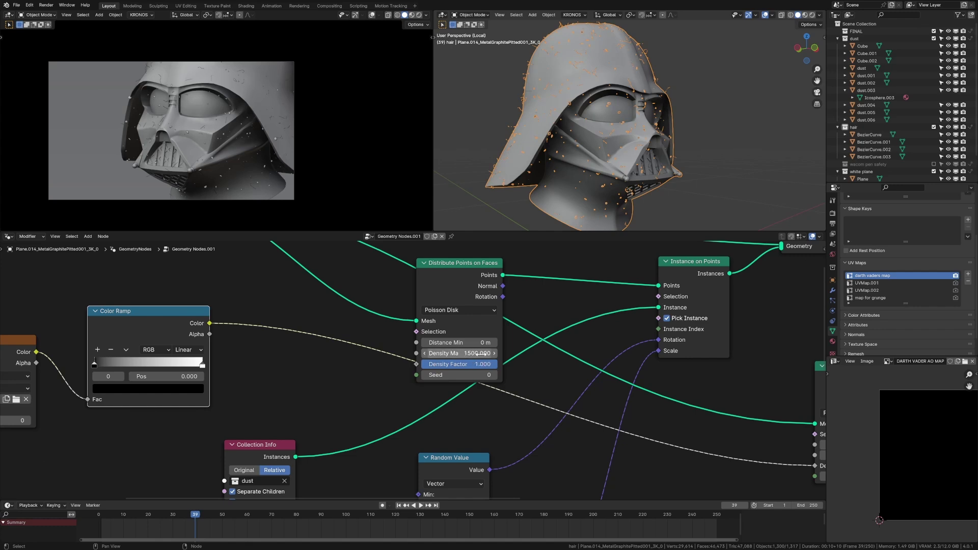
pyautogui.moveTo(475, 365); pyautogui.dragTo(422, 364)
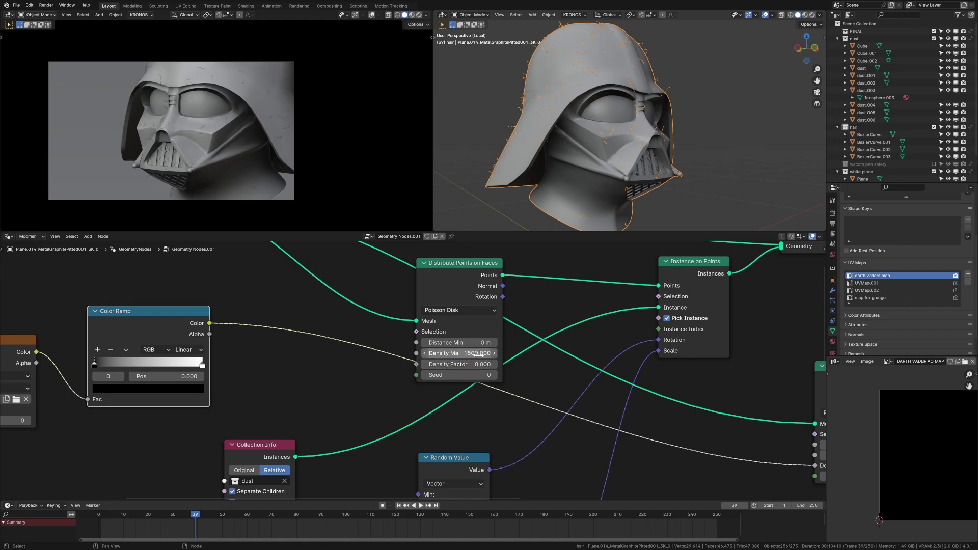
pyautogui.moveTo(541, 129); pyautogui.dragTo(561, 148, button='middle')
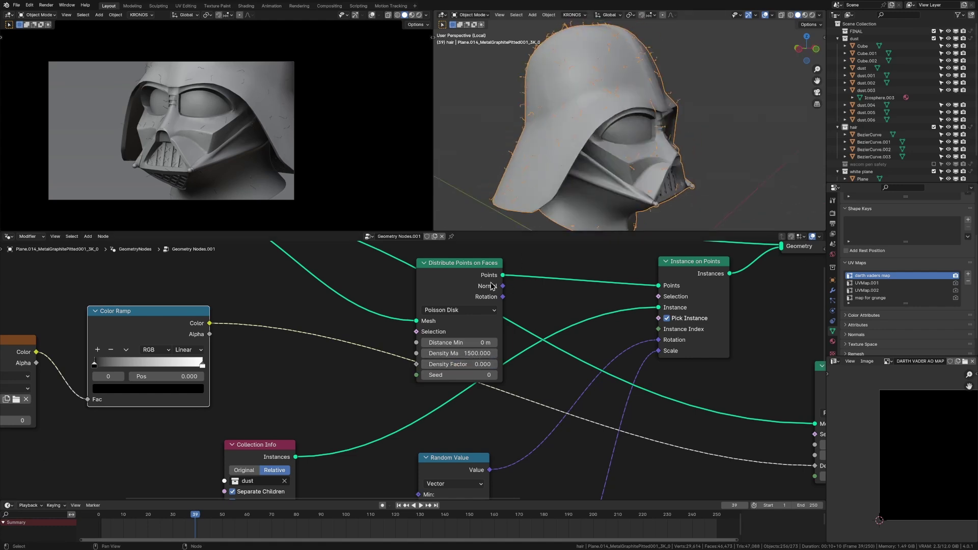
# Undo the Density Factor change and reconnect the Color Ramp's Color output to the dust's Density Factor
pyautogui.hotkey('ctrl', 'z')
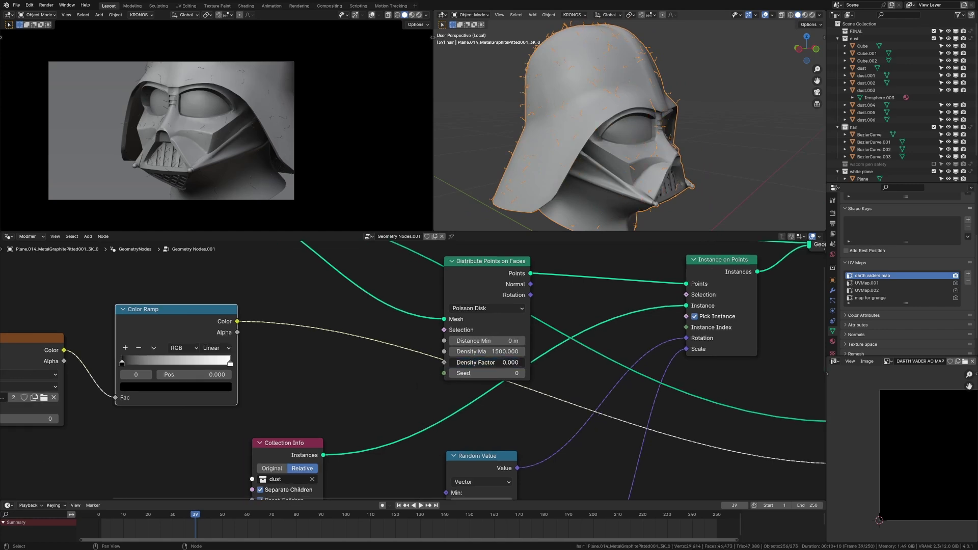
pyautogui.moveTo(387, 368); pyautogui.dragTo(554, 386, button='middle')
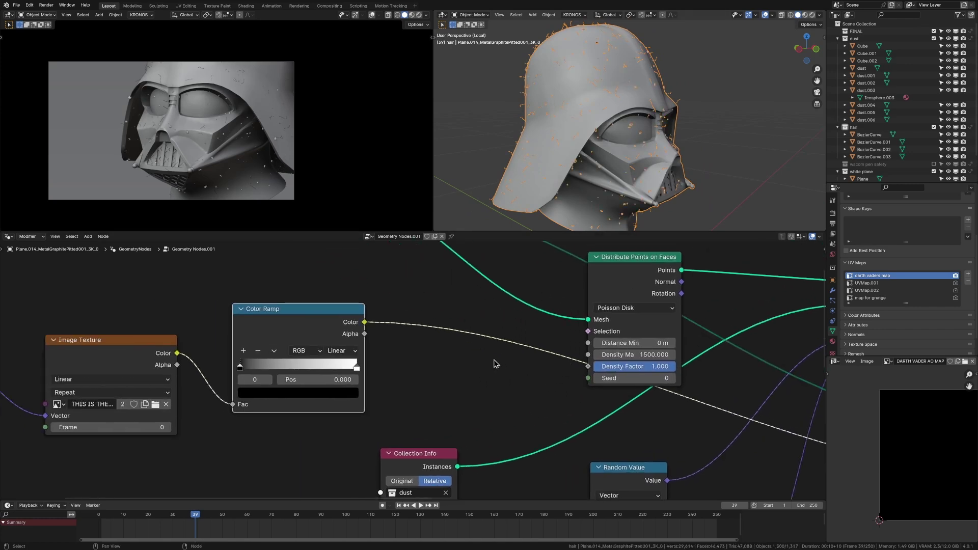
pyautogui.moveTo(588, 367); pyautogui.dragTo(384, 378)
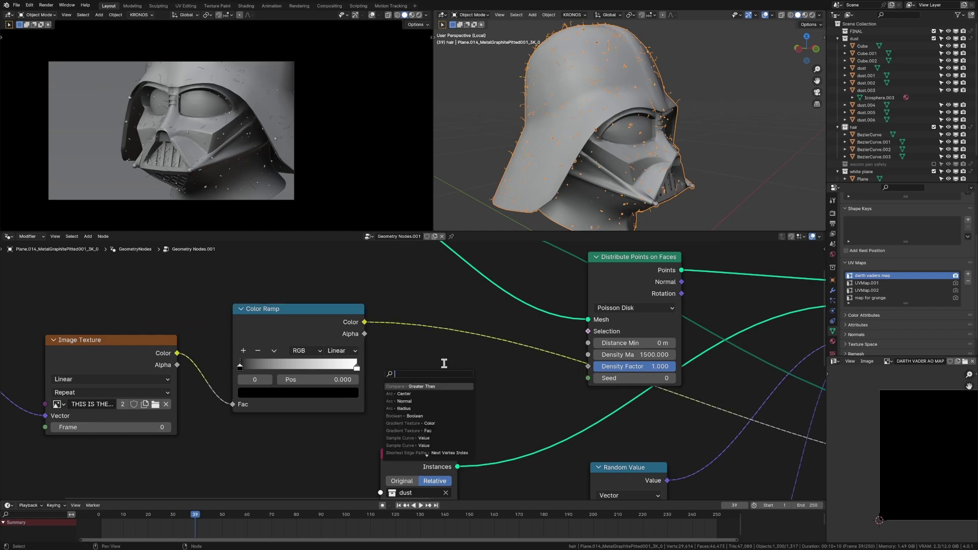
pyautogui.moveTo(364, 322); pyautogui.dragTo(590, 369)
pyautogui.moveTo(716, 319); pyautogui.dragTo(564, 320, button='middle')
pyautogui.scroll(-1, 564, 320)
pyautogui.scroll(-1, 699, 441)
pyautogui.moveTo(699, 442); pyautogui.dragTo(545, 414, button='middle')
pyautogui.scroll(-2, 545, 410)
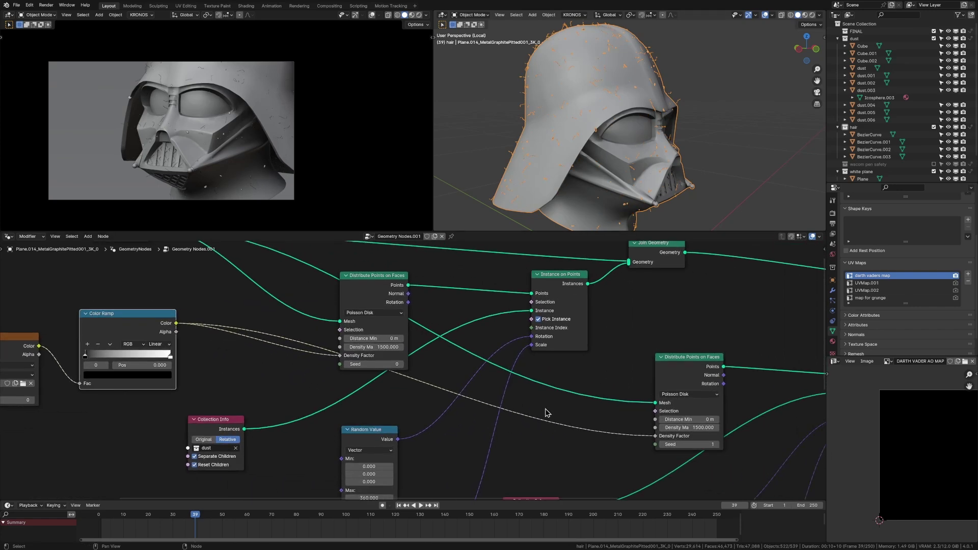
# Save the file and examine how the dust and hair are distributed around the helmet
pyautogui.moveTo(571, 153); pyautogui.dragTo(640, 109, button='middle')
pyautogui.hotkey('ctrl', 's')
pyautogui.scroll(6, 576, 123)
pyautogui.scroll(-4, 582, 123)
pyautogui.scroll(5, 640, 109)
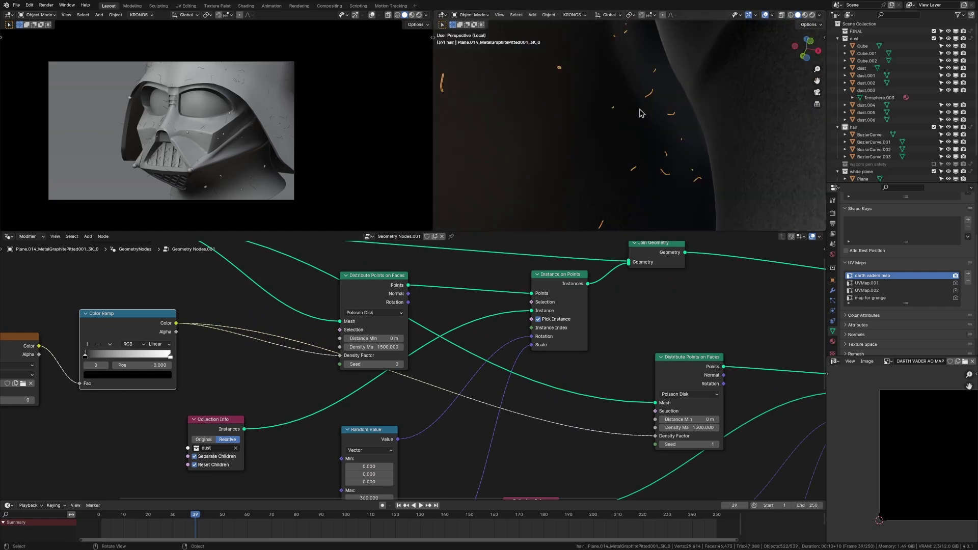
pyautogui.scroll(-8, 641, 113)
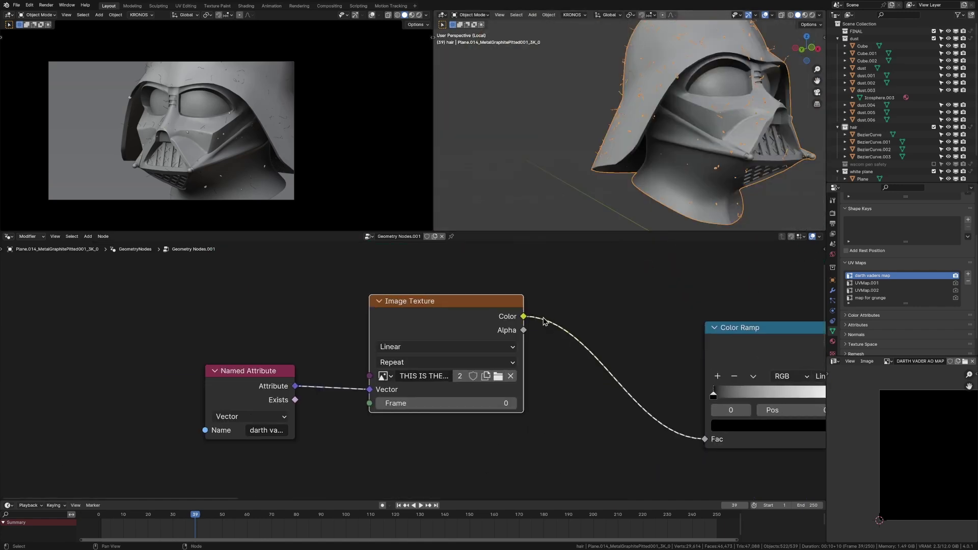
pyautogui.scroll(-2, 586, 361)
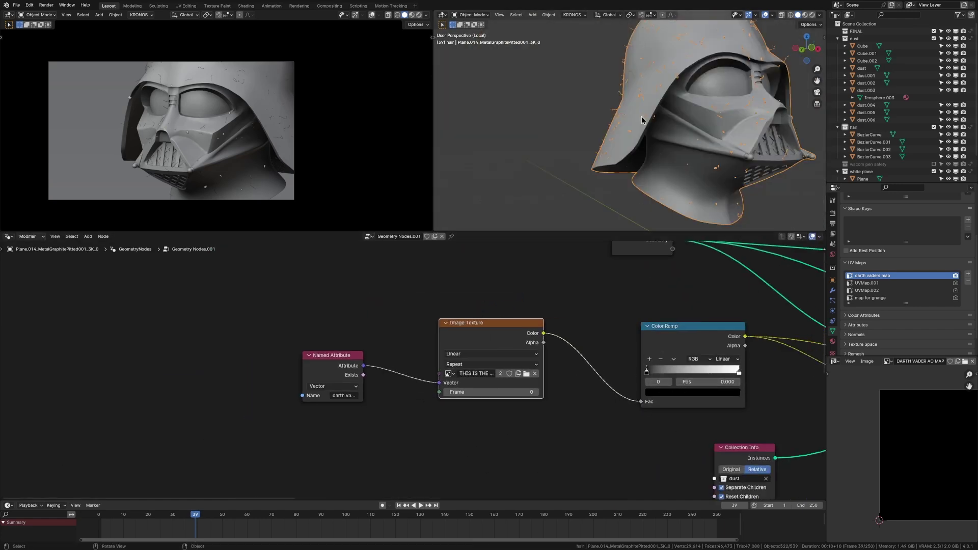
pyautogui.moveTo(642, 120); pyautogui.dragTo(601, 141, button='middle')
pyautogui.moveTo(497, 133); pyautogui.dragTo(551, 136, button='middle')
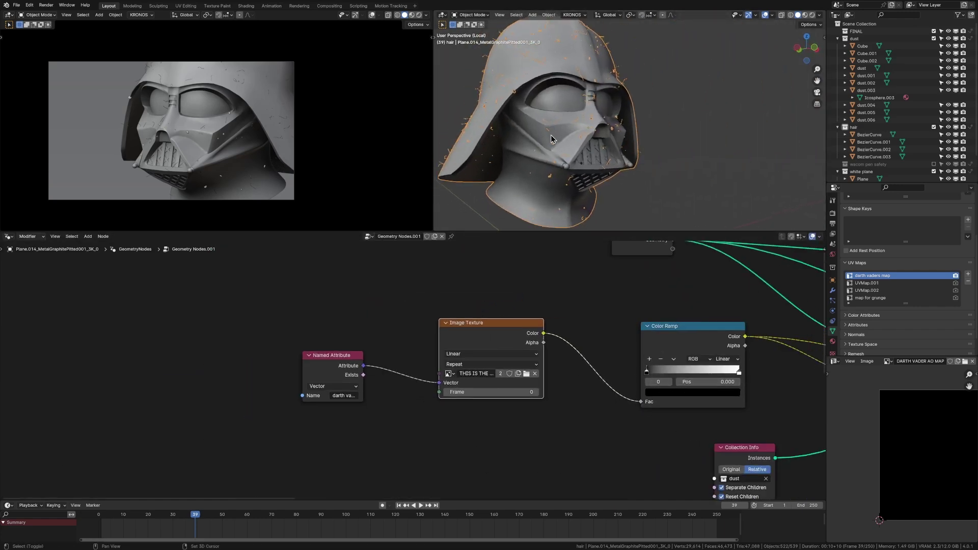
# Flip the Color Ramp so white comes first and black last
pyautogui.scroll(7, 641, 390)
pyautogui.moveTo(641, 390); pyautogui.dragTo(489, 417, button='middle')
pyautogui.scroll(1, 658, 356)
pyautogui.moveTo(658, 356); pyautogui.dragTo(472, 362, button='middle')
pyautogui.moveTo(625, 375); pyautogui.dragTo(621, 379, button='middle')
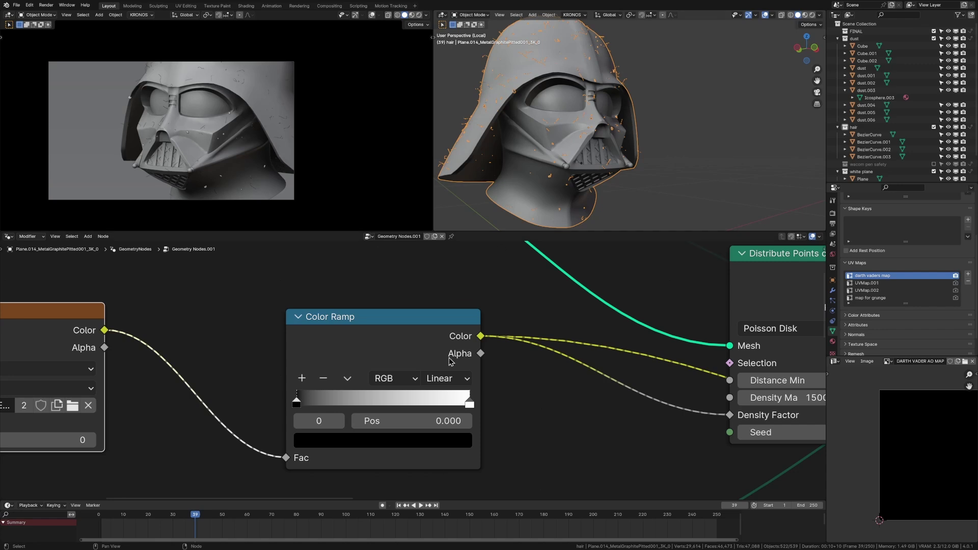
pyautogui.click(347, 379)
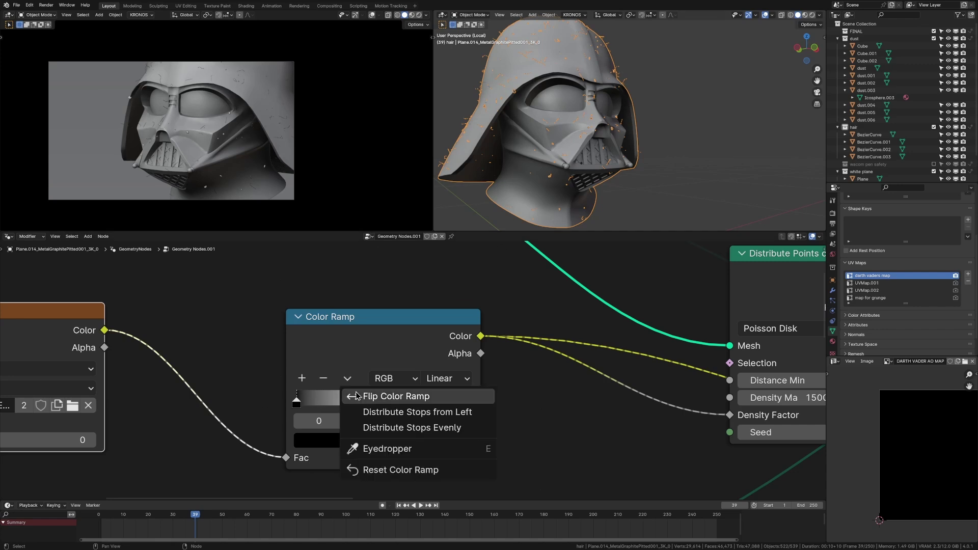
pyautogui.click(351, 396)
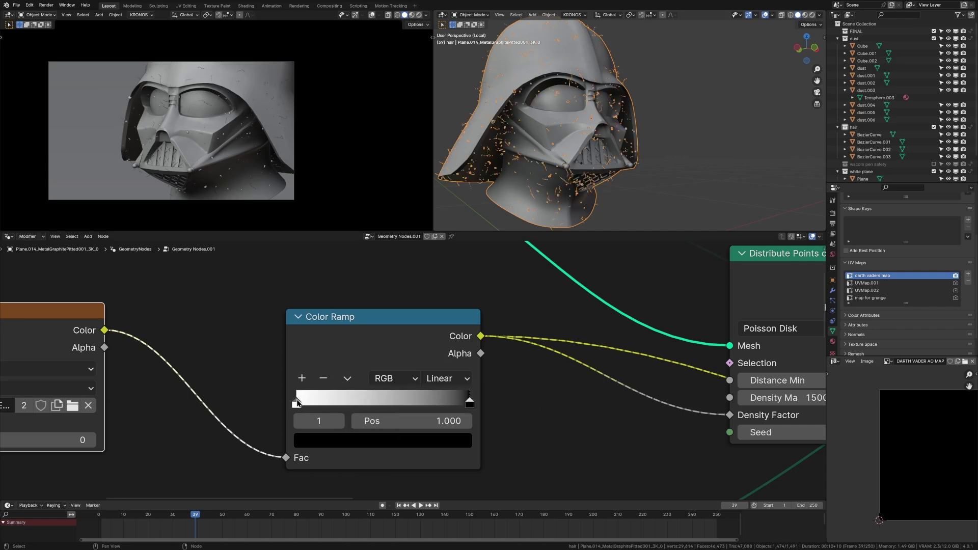
# Deselect the helmet and examine the inverted dust and hair distribution from the top, underside and front
pyautogui.keyDown('shift'); pyautogui.moveTo(508, 55); pyautogui.dragTo(513, 96, button='middle'); pyautogui.keyUp('shift')
pyautogui.scroll(1, 513, 97)
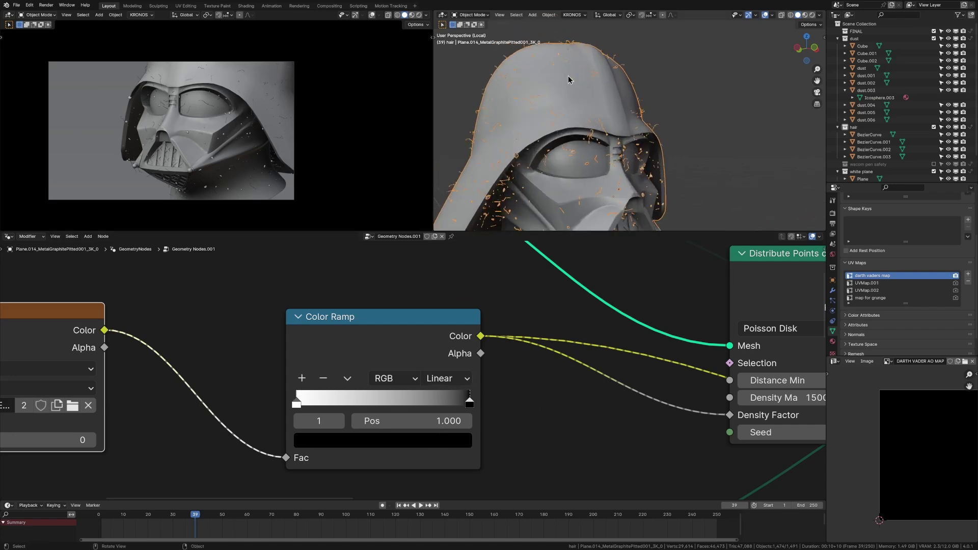
pyautogui.moveTo(545, 149); pyautogui.dragTo(546, 78, button='middle')
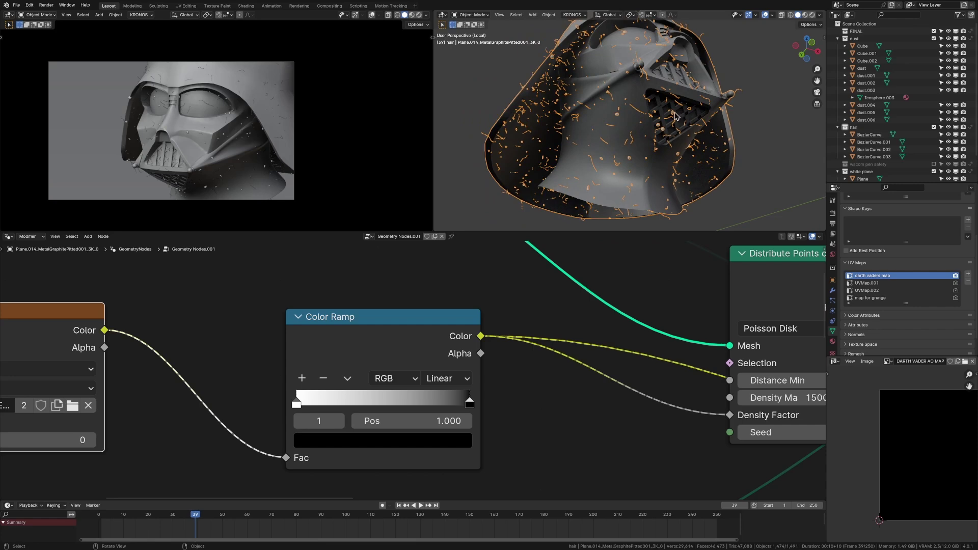
pyautogui.moveTo(675, 116); pyautogui.dragTo(775, 147, button='middle')
pyautogui.click(582, 148)
pyautogui.moveTo(583, 148); pyautogui.dragTo(550, 163, button='middle')
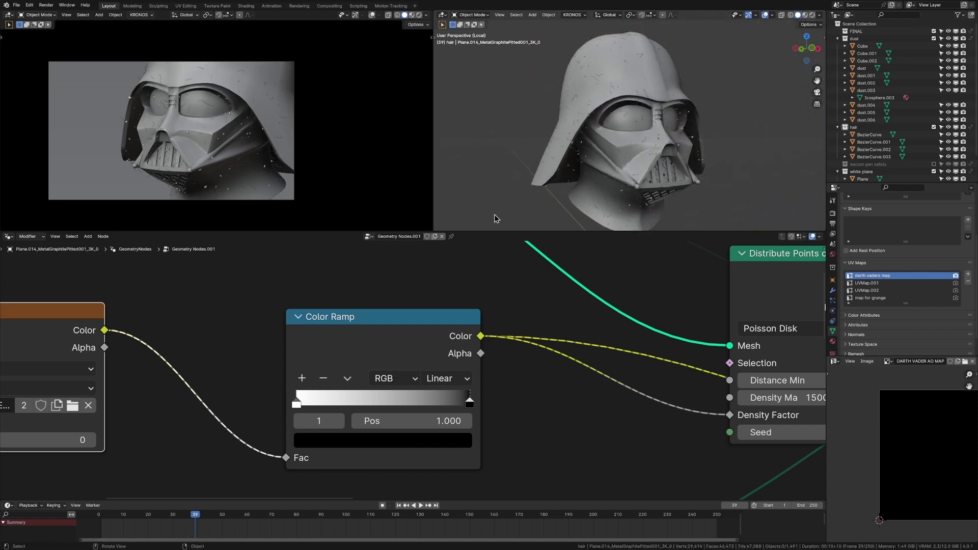
pyautogui.scroll(-5, 509, 332)
pyautogui.scroll(4, 487, 358)
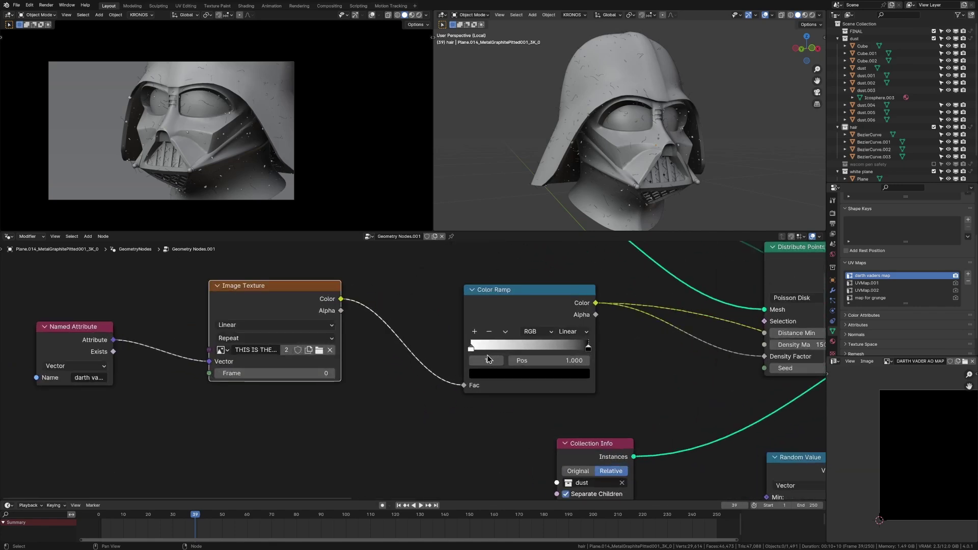
# Try a color value of 5 on the Color Ramp's white stop and check the scatter from the helmet's underside
pyautogui.scroll(2, 487, 358)
pyautogui.click(465, 348)
pyautogui.click(489, 385)
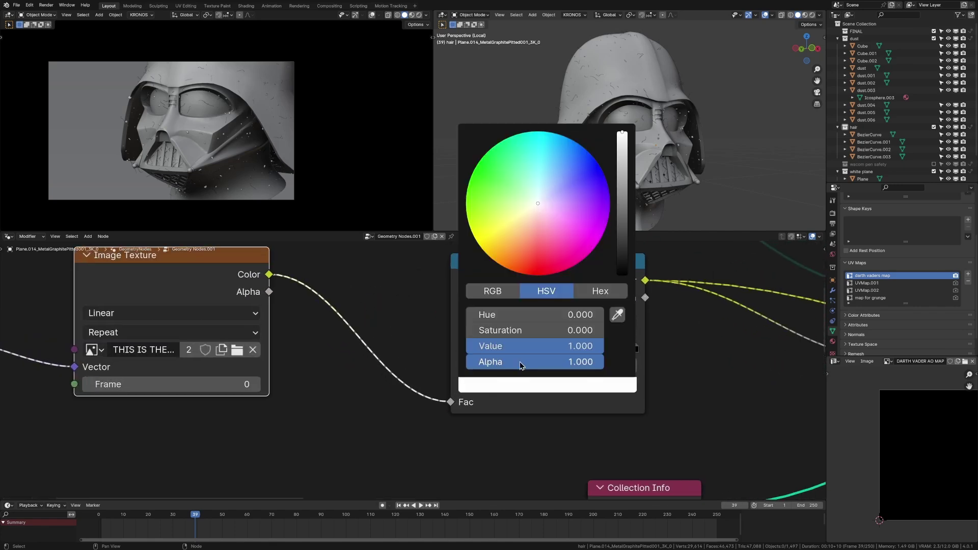
pyautogui.click(536, 347)
pyautogui.write('5')
pyautogui.click(676, 445)
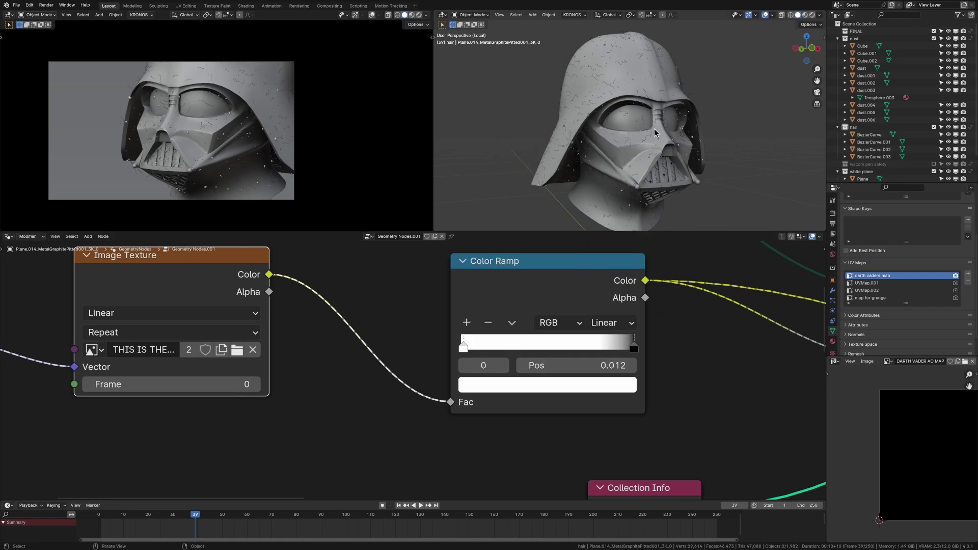
pyautogui.moveTo(656, 132); pyautogui.dragTo(573, 152, button='middle')
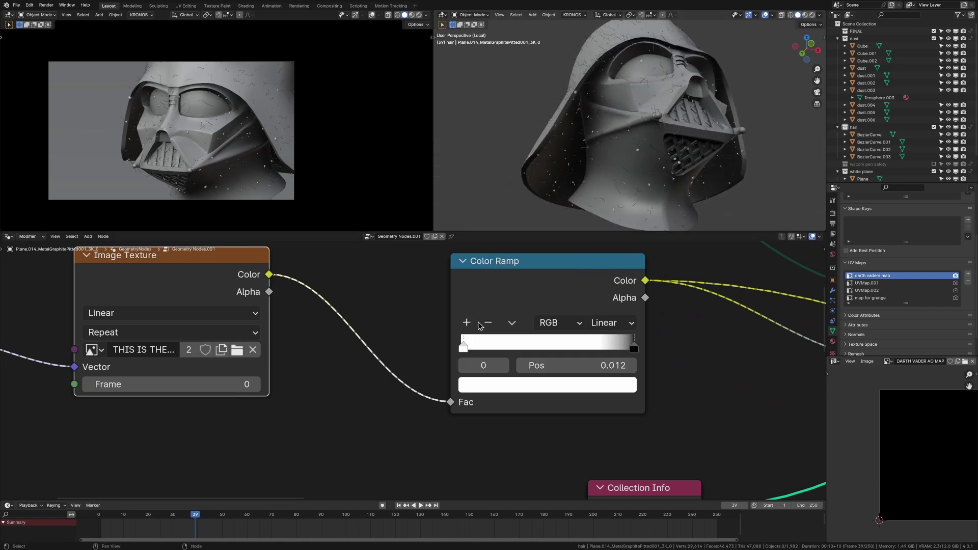
# Set the Color Ramp's white stop to position 0 with a color value of 1
pyautogui.moveTo(464, 348); pyautogui.dragTo(585, 348)
pyautogui.click(545, 386)
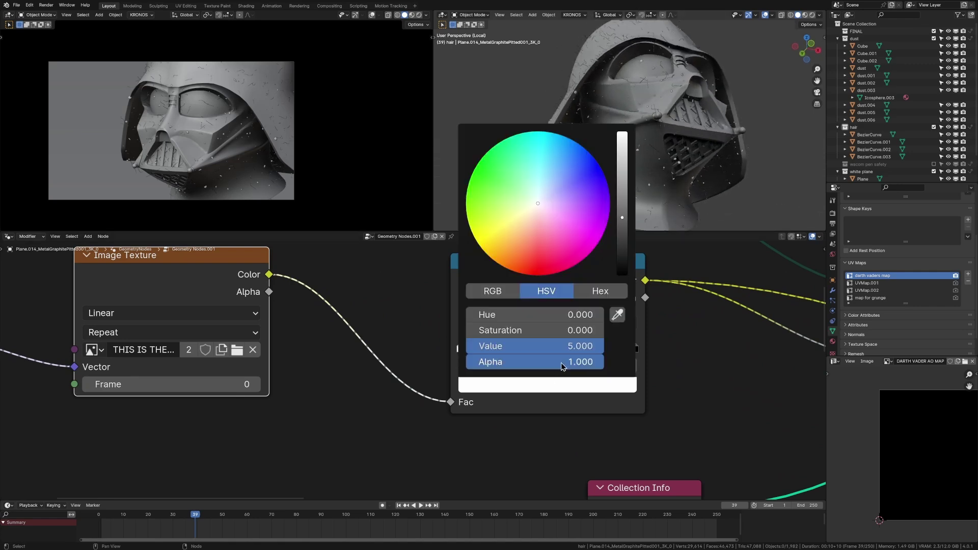
pyautogui.click(577, 349)
pyautogui.write('1')
pyautogui.press('Return')
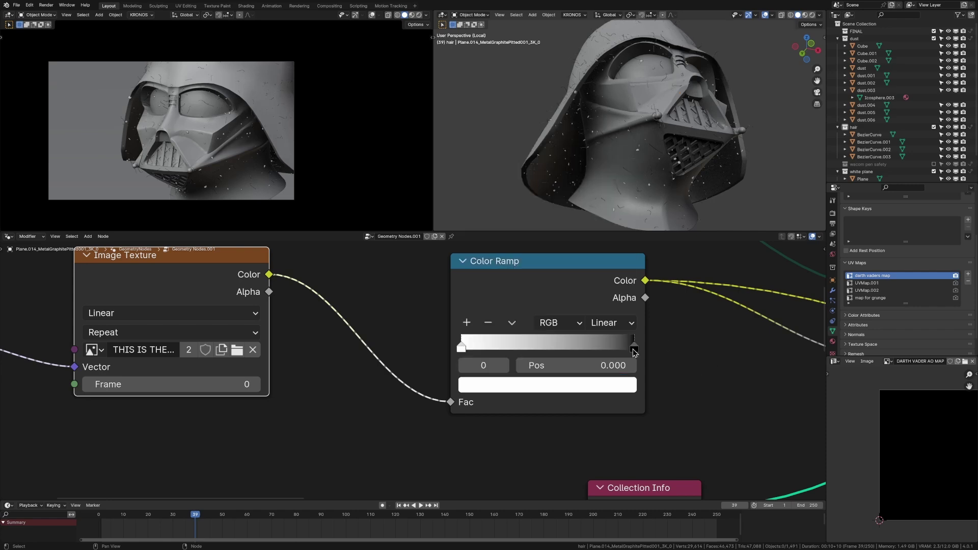
# Move the Color Ramp's black stop to position 0.015 and check the scatter around the helmet
pyautogui.moveTo(634, 349); pyautogui.dragTo(454, 358)
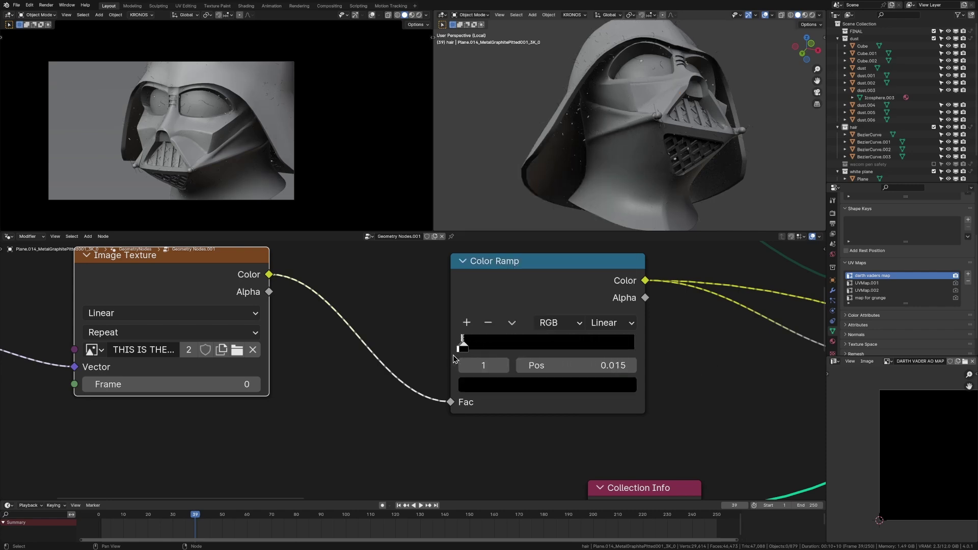
pyautogui.moveTo(672, 122)
pyautogui.mouseDown(button='middle')
pyautogui.moveTo(637, 162)
pyautogui.moveTo(585, 120)
pyautogui.moveTo(606, 83)
pyautogui.moveTo(666, 117)
pyautogui.mouseUp(button='middle')
pyautogui.scroll(1, 462, 330)
pyautogui.scroll(-5, 571, 87)
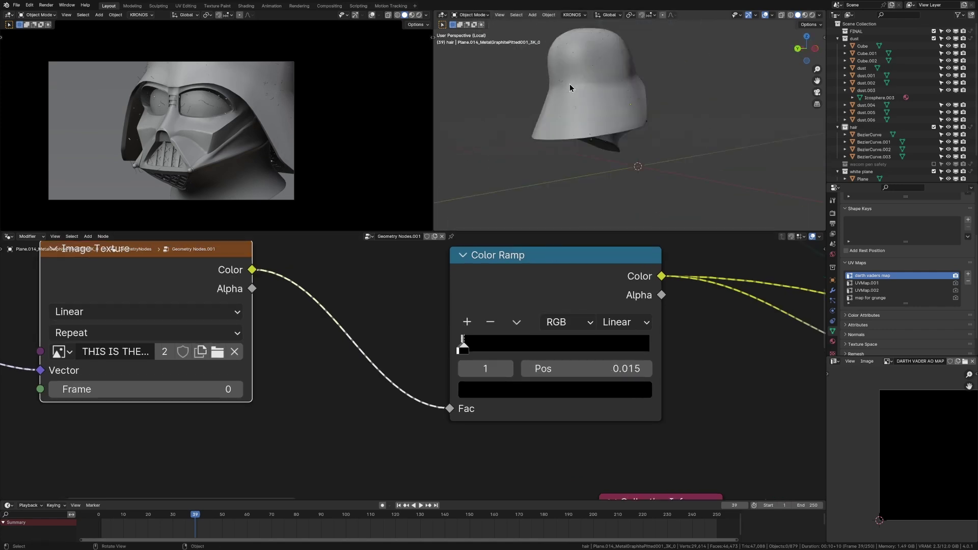
pyautogui.moveTo(571, 87); pyautogui.dragTo(591, 81, button='middle')
pyautogui.scroll(4, 591, 82)
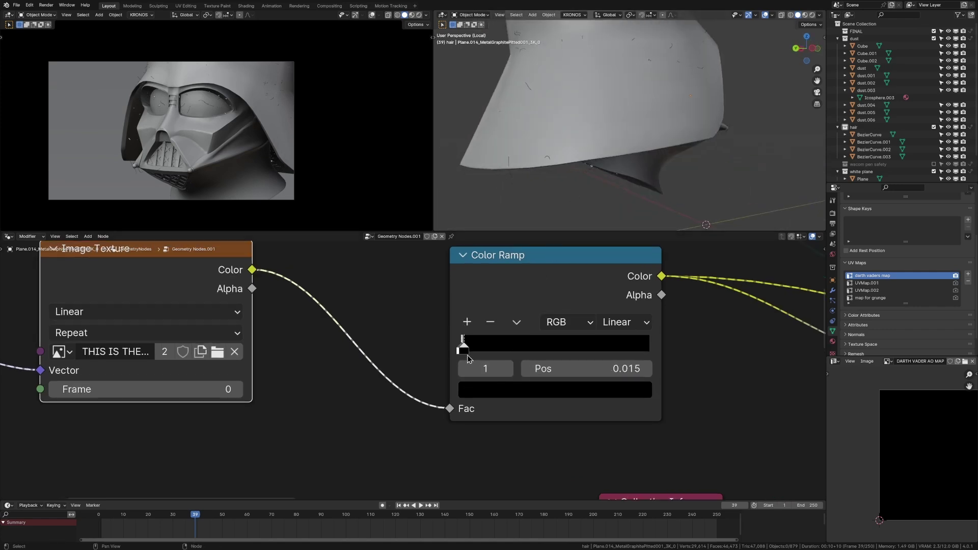
# Lighten the Color Ramp's black stop to dark grey and check the dust and hair from several angles
pyautogui.click(483, 392)
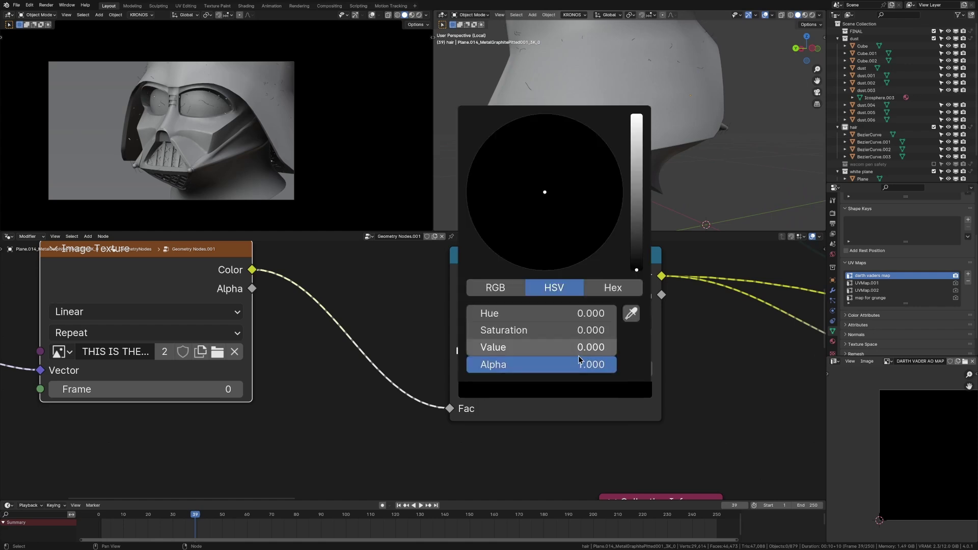
pyautogui.moveTo(579, 347); pyautogui.dragTo(553, 347)
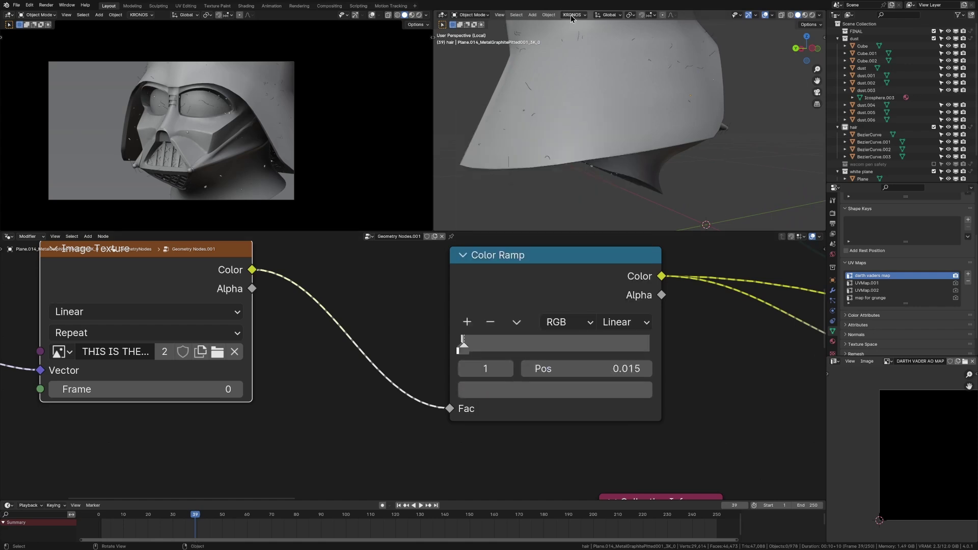
pyautogui.moveTo(581, 77); pyautogui.dragTo(509, 104, button='middle')
pyautogui.keyDown('shift'); pyautogui.moveTo(535, 102); pyautogui.dragTo(569, 93, button='middle'); pyautogui.keyUp('shift')
pyautogui.scroll(-6, 570, 93)
pyautogui.moveTo(632, 110); pyautogui.dragTo(640, 165, button='middle')
pyautogui.scroll(5, 649, 115)
# Save the file, briefly select the helmet to highlight its scatter, and inspect the distribution from the front
pyautogui.hotkey('ctrl', 's')
pyautogui.press('a')
pyautogui.scroll(-4, 547, 427)
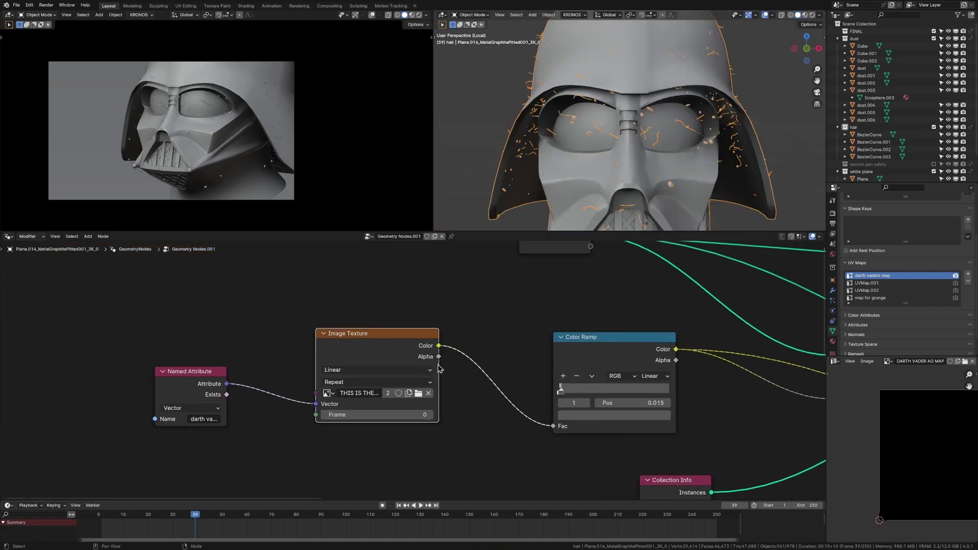
pyautogui.scroll(-3, 439, 368)
pyautogui.click(441, 118)
pyautogui.scroll(-8, 441, 118)
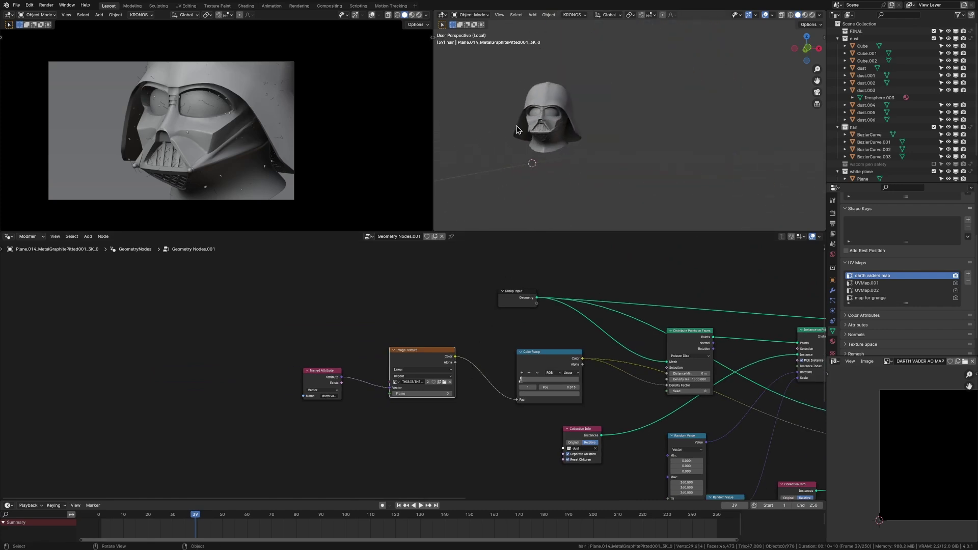
pyautogui.scroll(8, 530, 125)
pyautogui.moveTo(517, 130); pyautogui.dragTo(643, 99, button='middle')
pyautogui.scroll(-4, 530, 125)
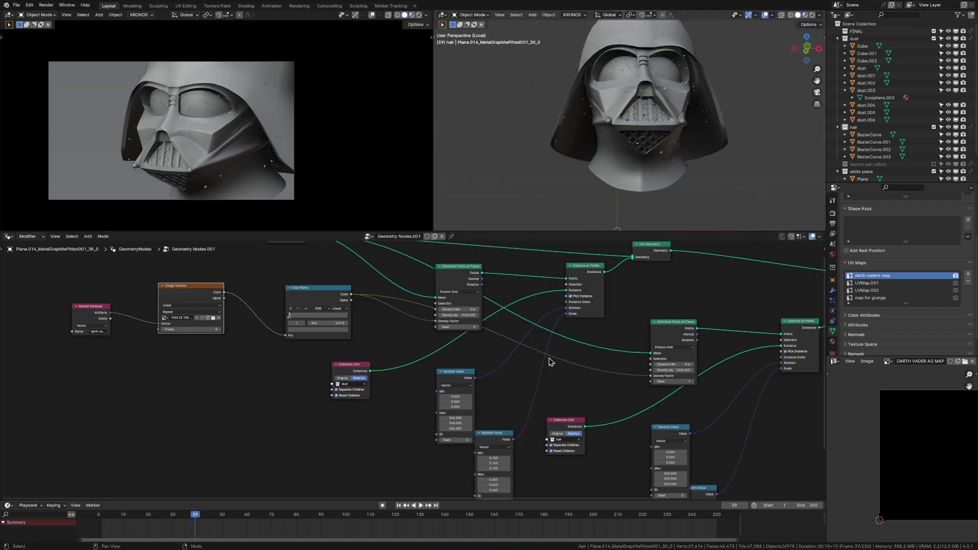
# Examine the node tree from the ambient occlusion map and Color Ramp through the dust and hair scattering branches
pyautogui.moveTo(503, 353); pyautogui.dragTo(515, 380, button='middle')
pyautogui.scroll(6, 483, 360)
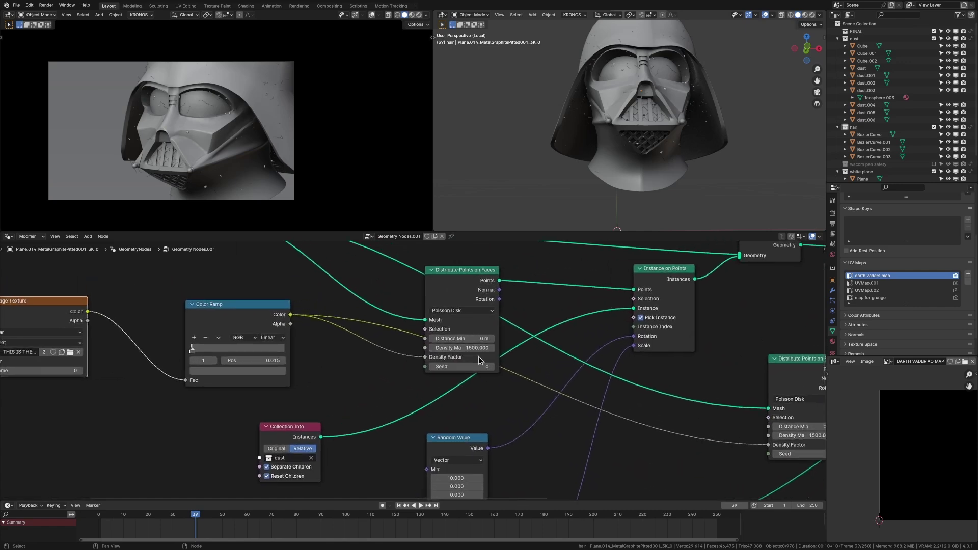
pyautogui.scroll(2, 479, 360)
pyautogui.scroll(-3, 590, 409)
pyautogui.moveTo(701, 368); pyautogui.dragTo(640, 360, button='middle')
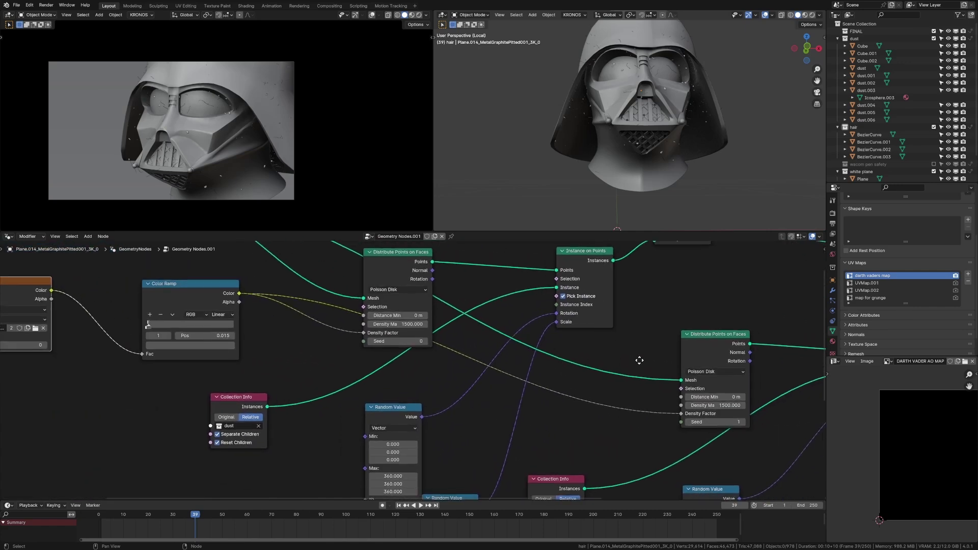
pyautogui.scroll(-5, 418, 305)
pyautogui.moveTo(387, 293); pyautogui.dragTo(509, 368, button='middle')
pyautogui.moveTo(585, 430); pyautogui.dragTo(509, 313, button='middle')
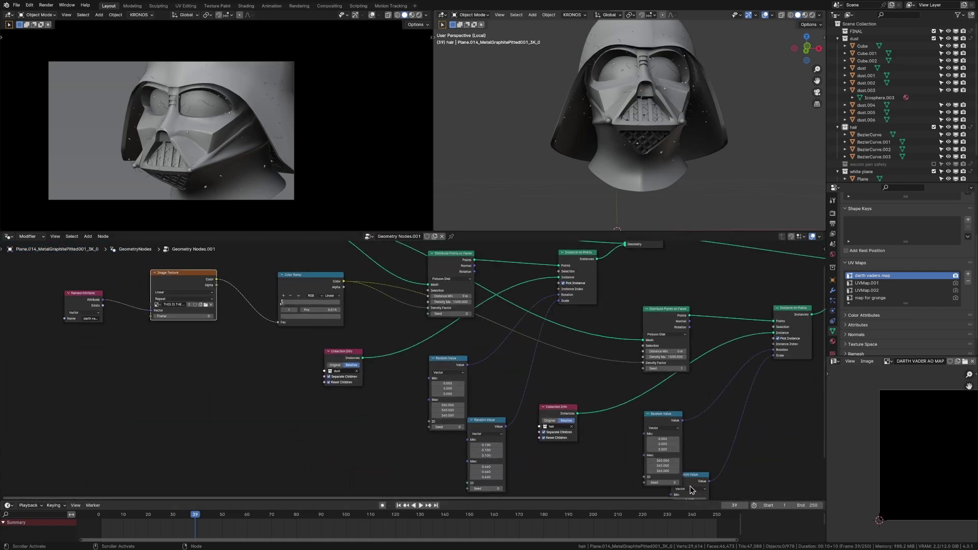
pyautogui.scroll(6, 365, 383)
pyautogui.moveTo(247, 297); pyautogui.dragTo(572, 417, button='middle')
pyautogui.moveTo(180, 299); pyautogui.dragTo(698, 431)
pyautogui.click(391, 296)
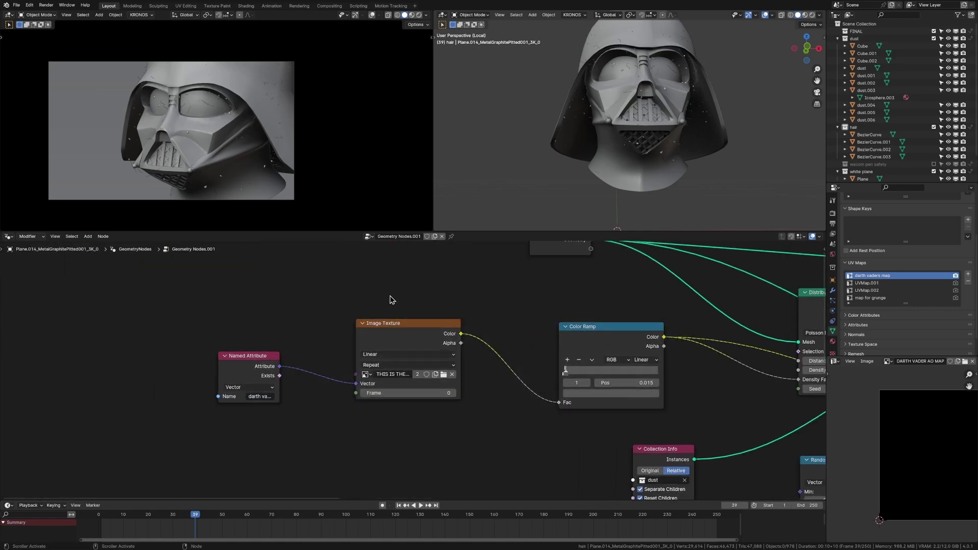
# Shift the Image Texture node slightly and add a Noise Texture node above it
pyautogui.moveTo(377, 330); pyautogui.dragTo(359, 319)
pyautogui.hotkey('shift', 'a')
pyautogui.click(435, 311)
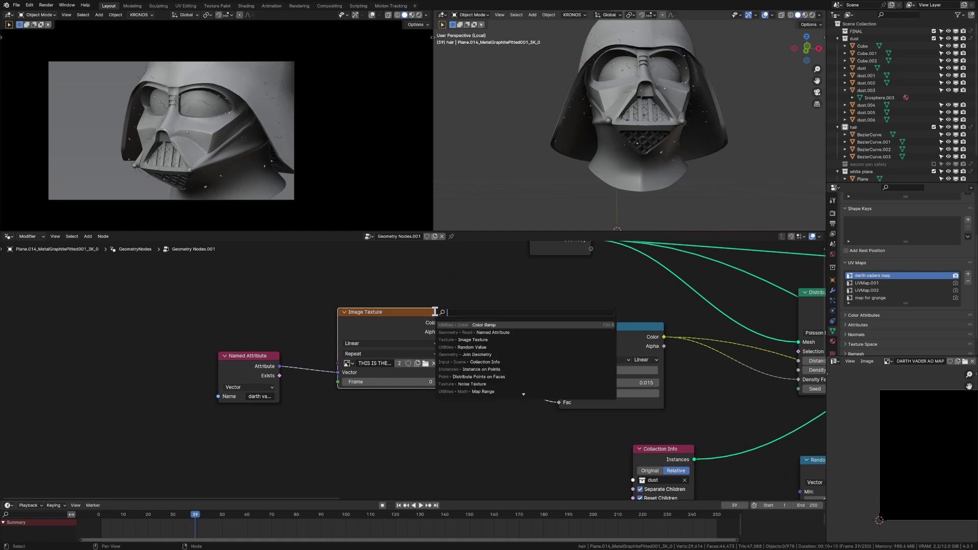
pyautogui.write('noise')
pyautogui.press('Return')
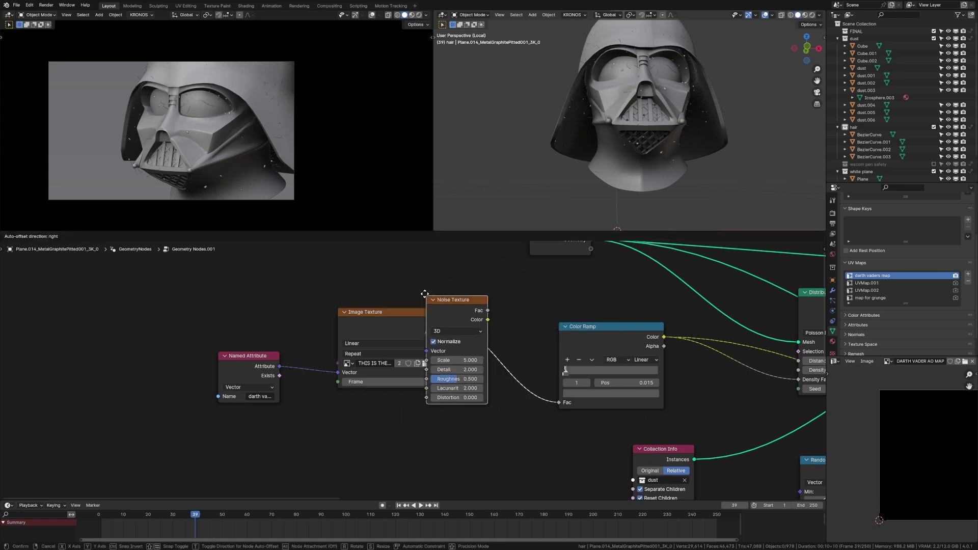
pyautogui.click(390, 226)
# Add a Map Range node in the empty space below the Color Ramp
pyautogui.hotkey('shift', 'a')
pyautogui.write('m')
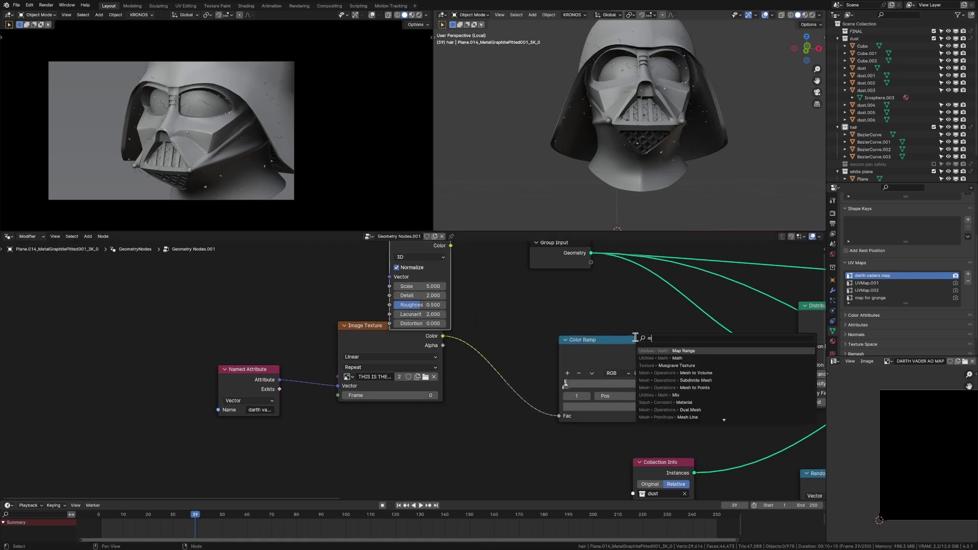
pyautogui.write('ap r')
pyautogui.press('Return')
pyautogui.click(451, 438)
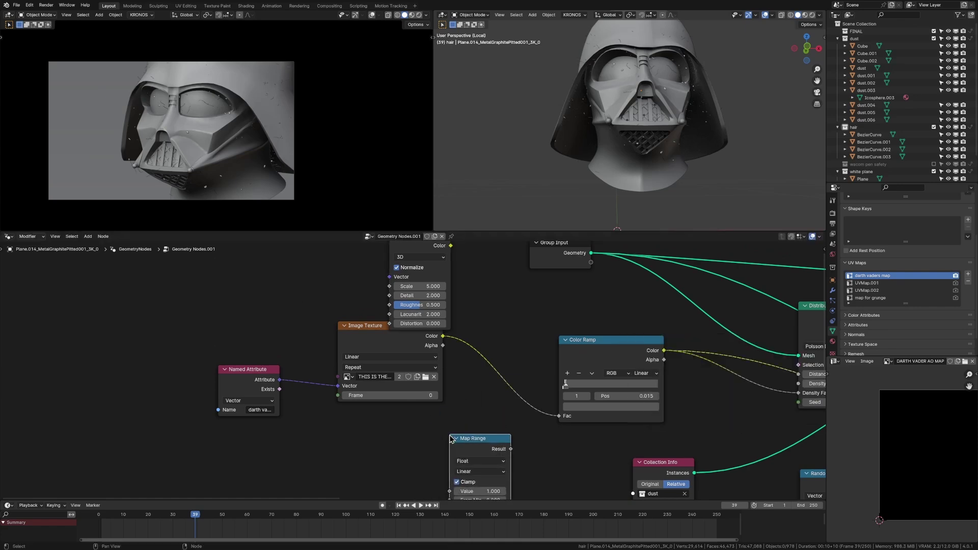
# Undo the last change in the node tree and save the file
pyautogui.scroll(-6, 554, 429)
pyautogui.scroll(6, 601, 429)
pyautogui.moveTo(805, 411); pyautogui.dragTo(414, 349, button='middle')
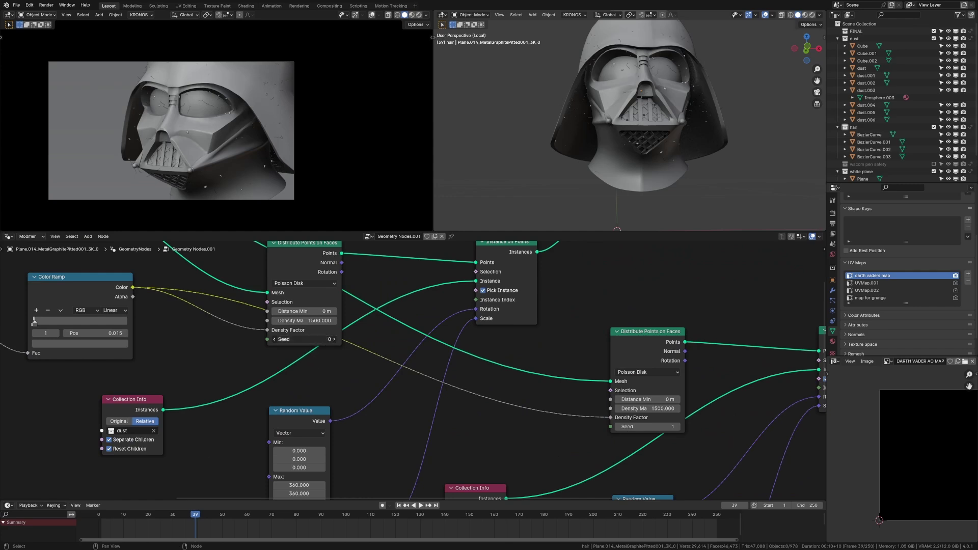
pyautogui.hotkey('ctrl', 'z')
pyautogui.hotkey('ctrl', 's')
# Recenter the camera view and examine the dust and hair on the helmet's dome from above
pyautogui.keyDown('shift'); pyautogui.moveTo(95, 101); pyautogui.dragTo(137, 89, button='middle'); pyautogui.keyUp('shift')
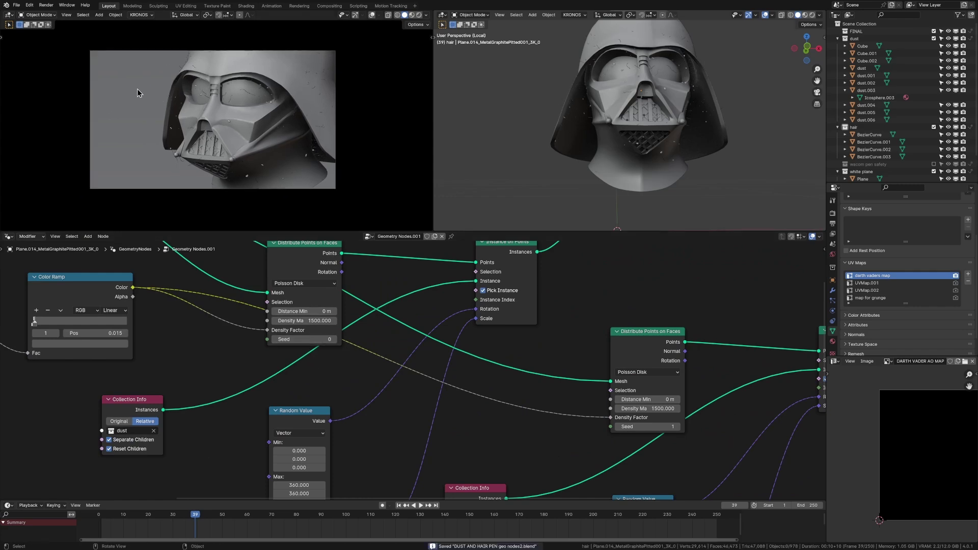
pyautogui.scroll(-7, 687, 100)
pyautogui.moveTo(687, 101); pyautogui.dragTo(640, 154, button='middle')
pyautogui.scroll(7, 664, 108)
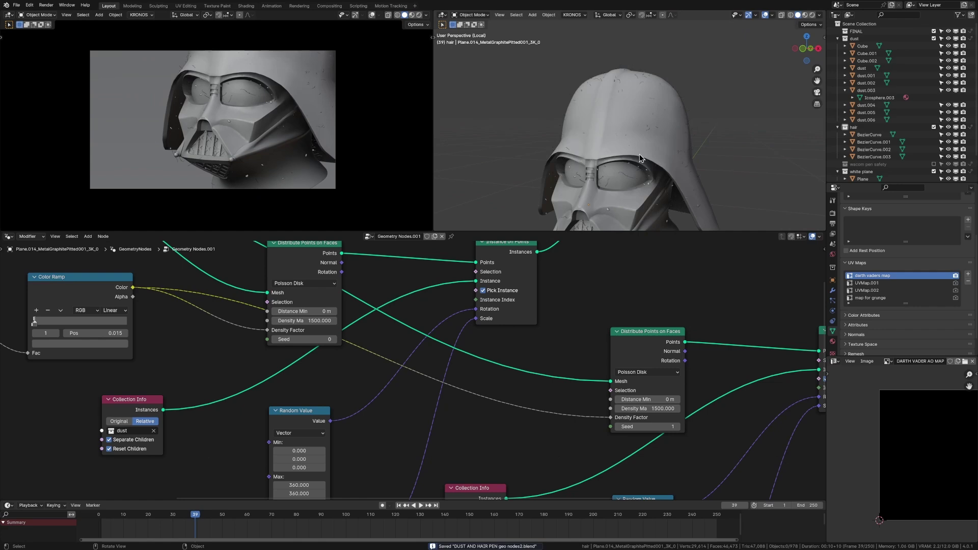